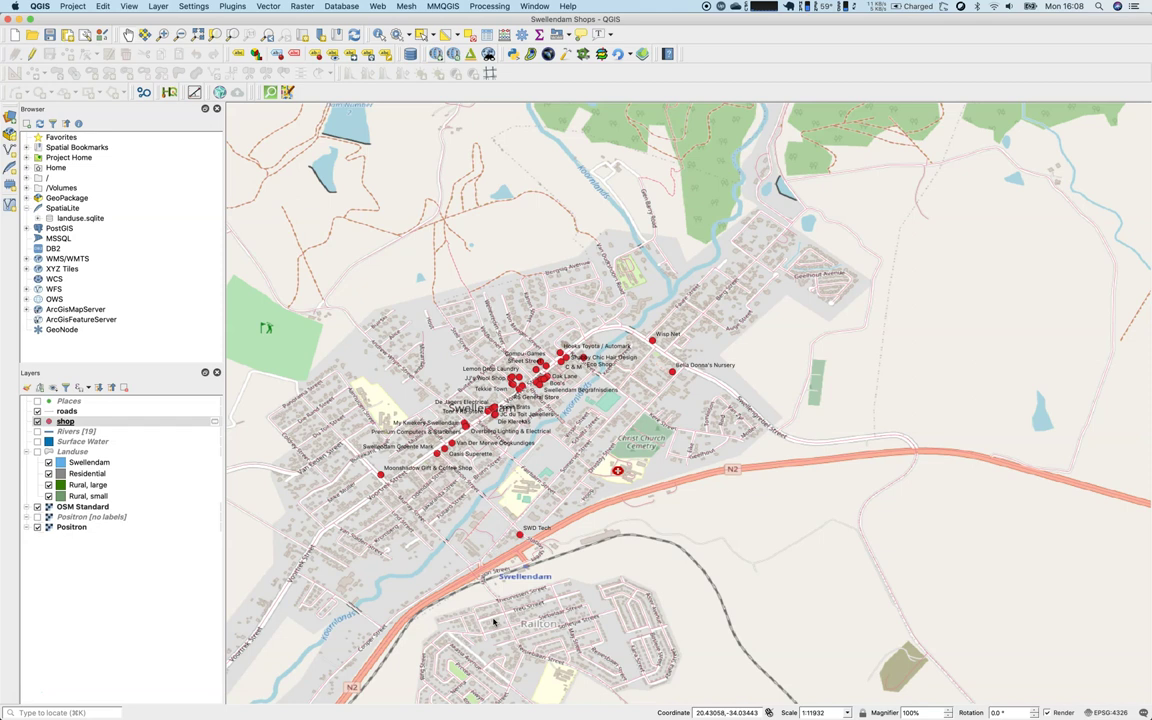
Add the raster dataset 3420C_2010_327_RGB_LATLNG.tif from the exercise_data/raster folder to the map
left_click(269, 583)
left_click(10, 117)
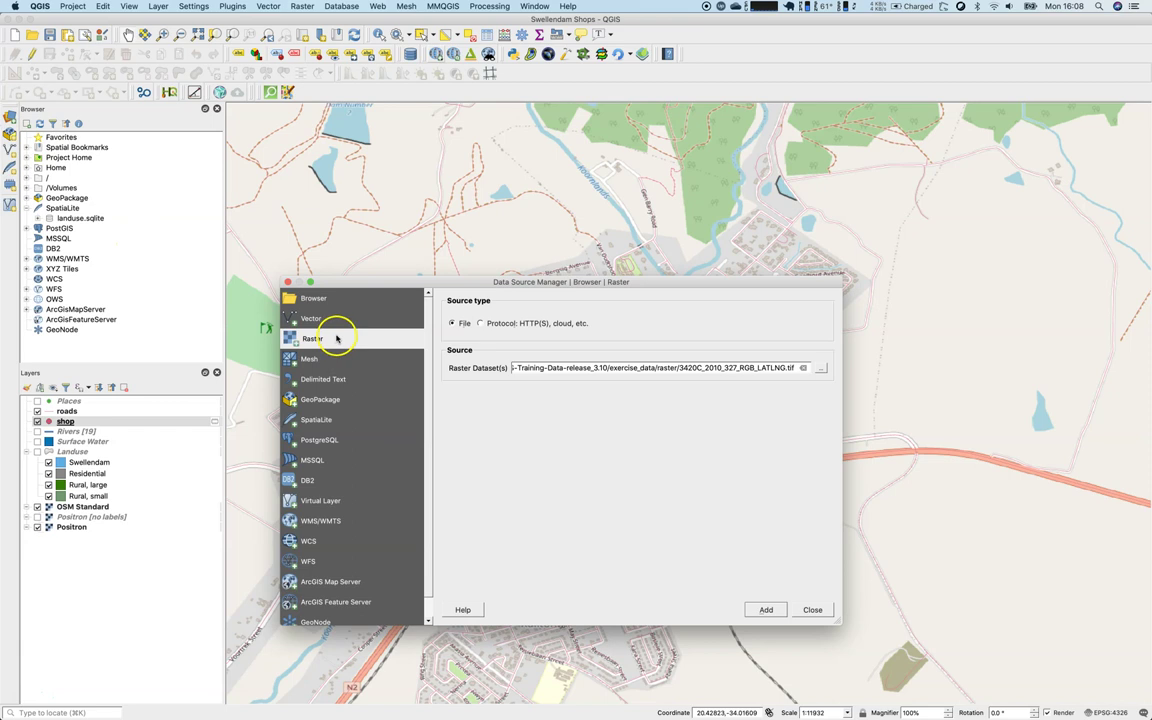
left_click(820, 368)
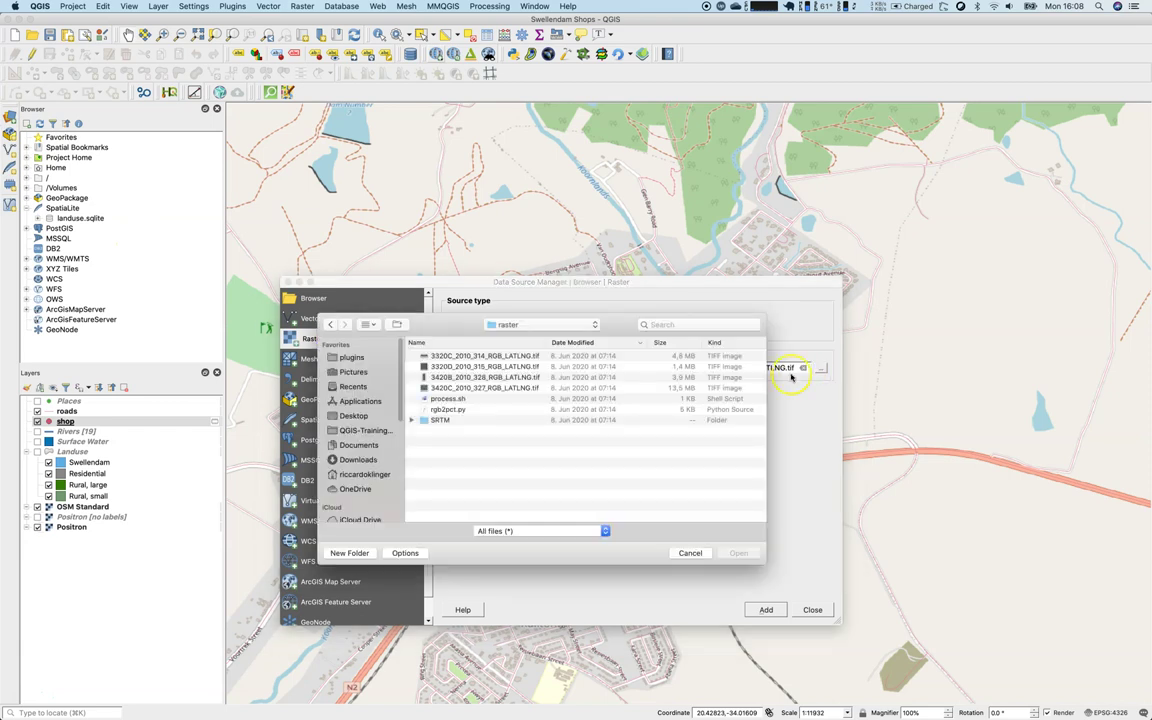
left_click(505, 324)
left_click(538, 347)
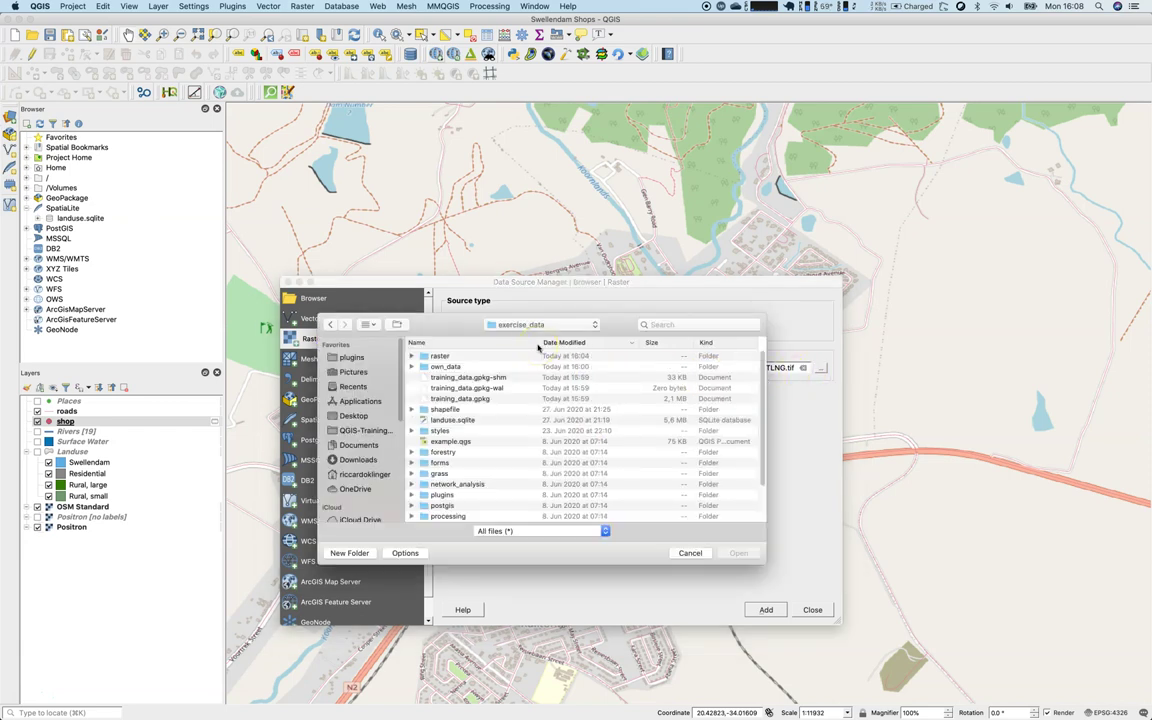
left_click(450, 356)
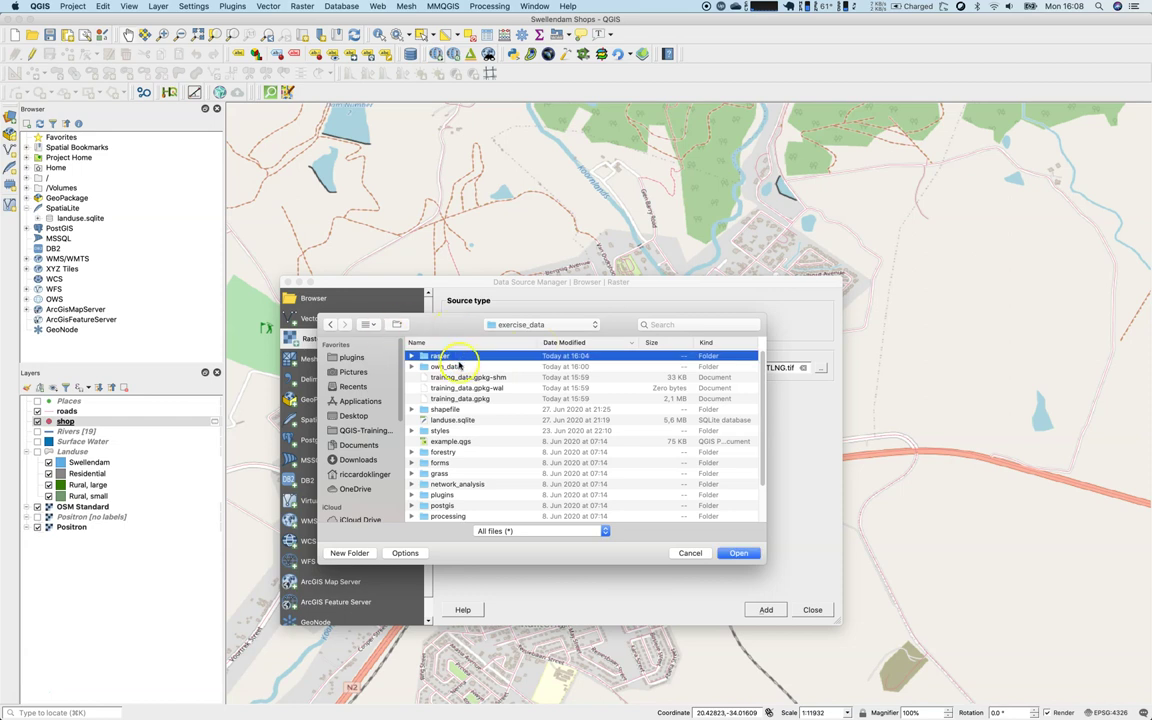
double_click(460, 357)
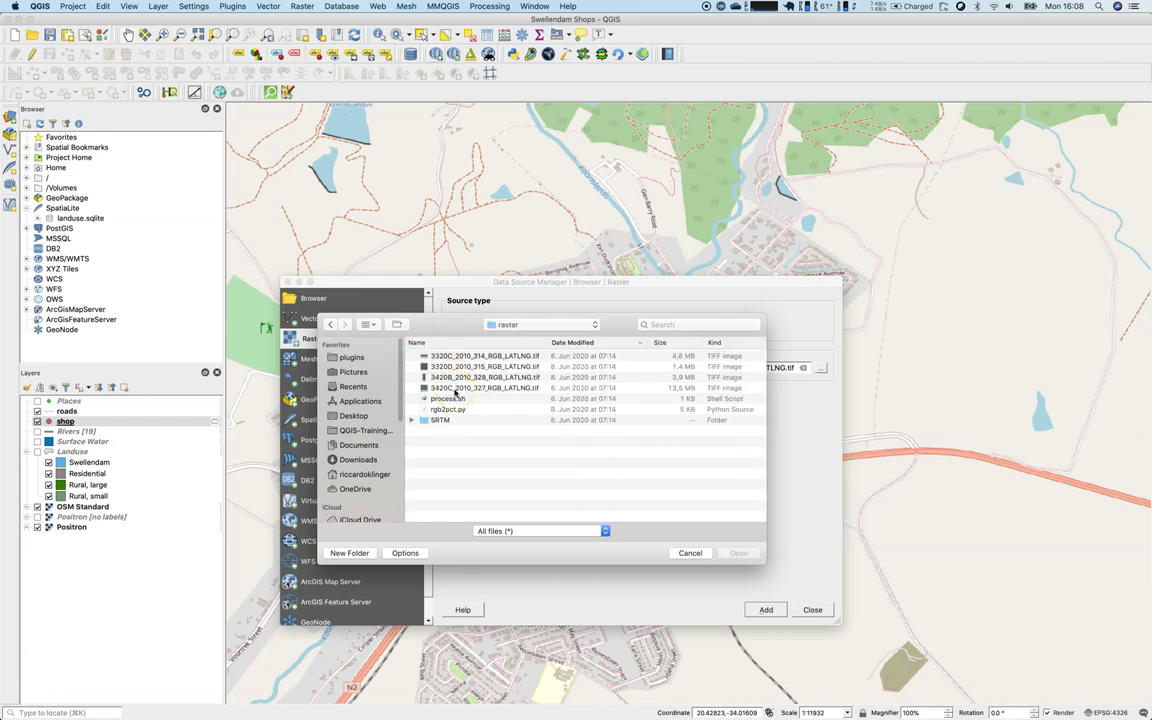
left_click(455, 388)
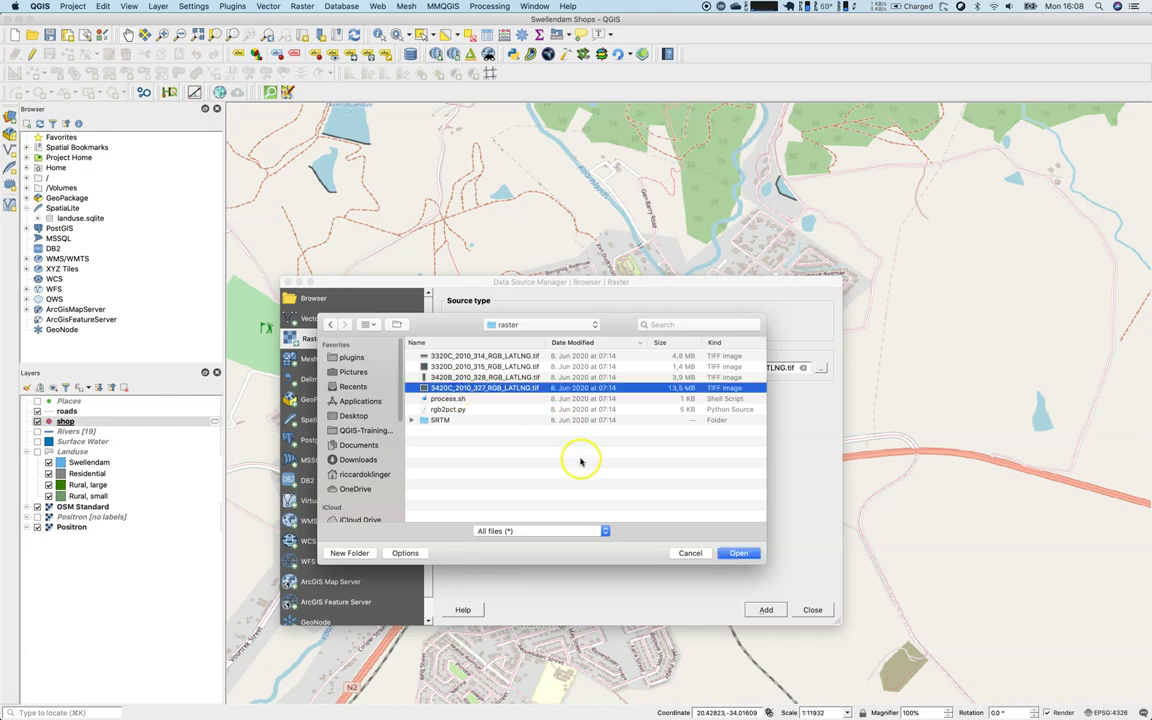
left_click(738, 553)
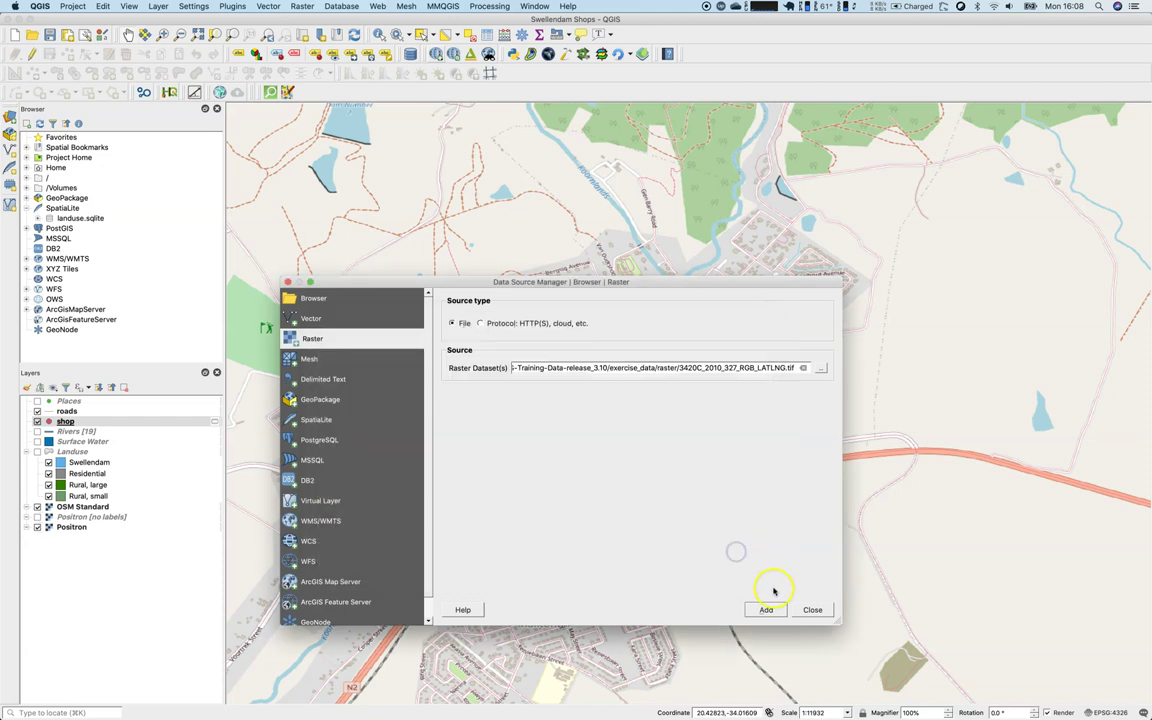
left_click(766, 609)
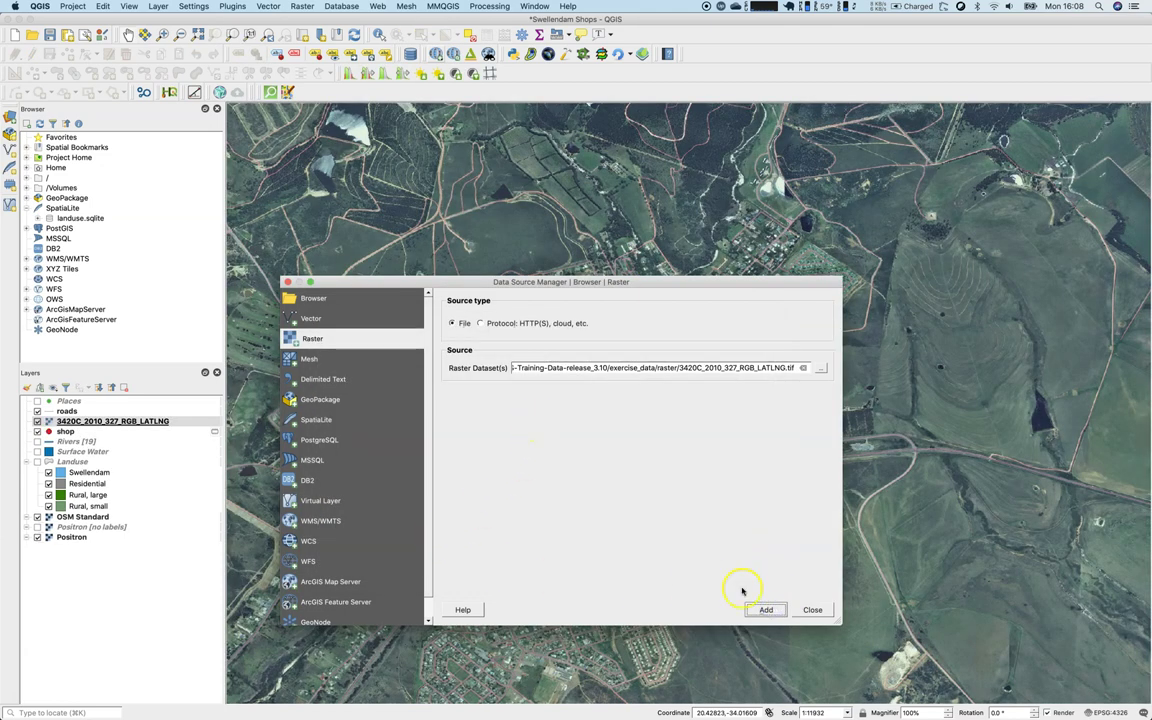
left_click(813, 610)
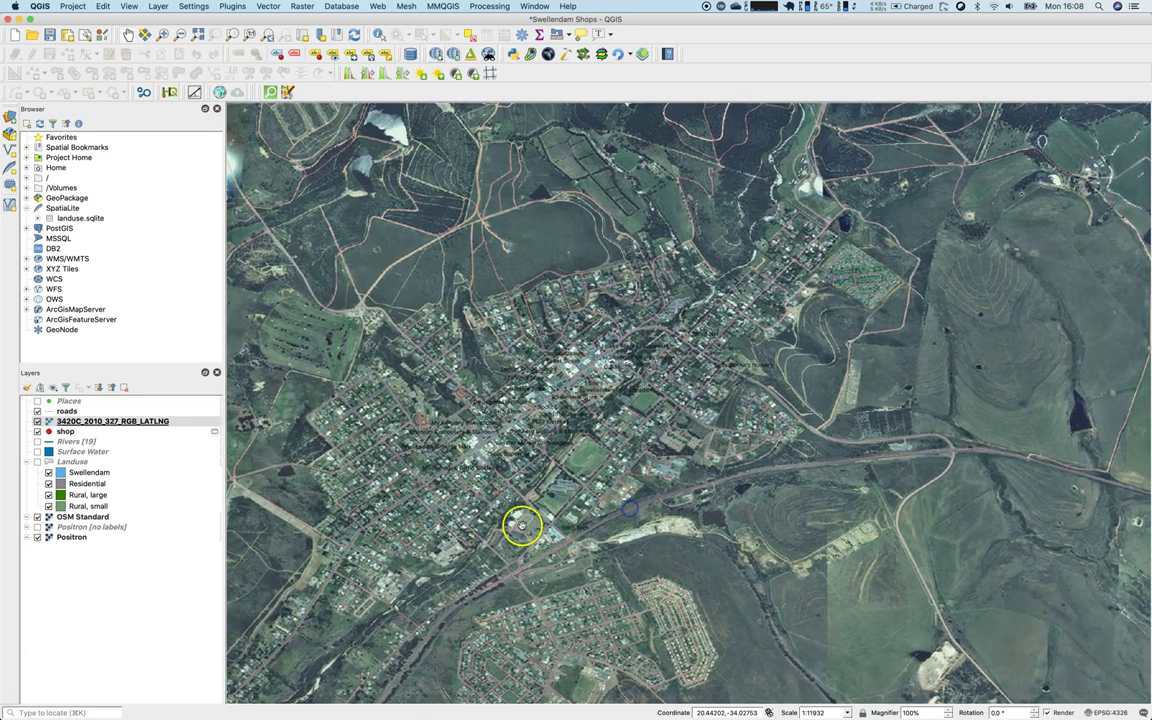
Move the 3420C_2010_327_RGB_LATLNG layer below the Landuse layer, directly above OSM Standard
left_click_drag(521, 525, 535, 494)
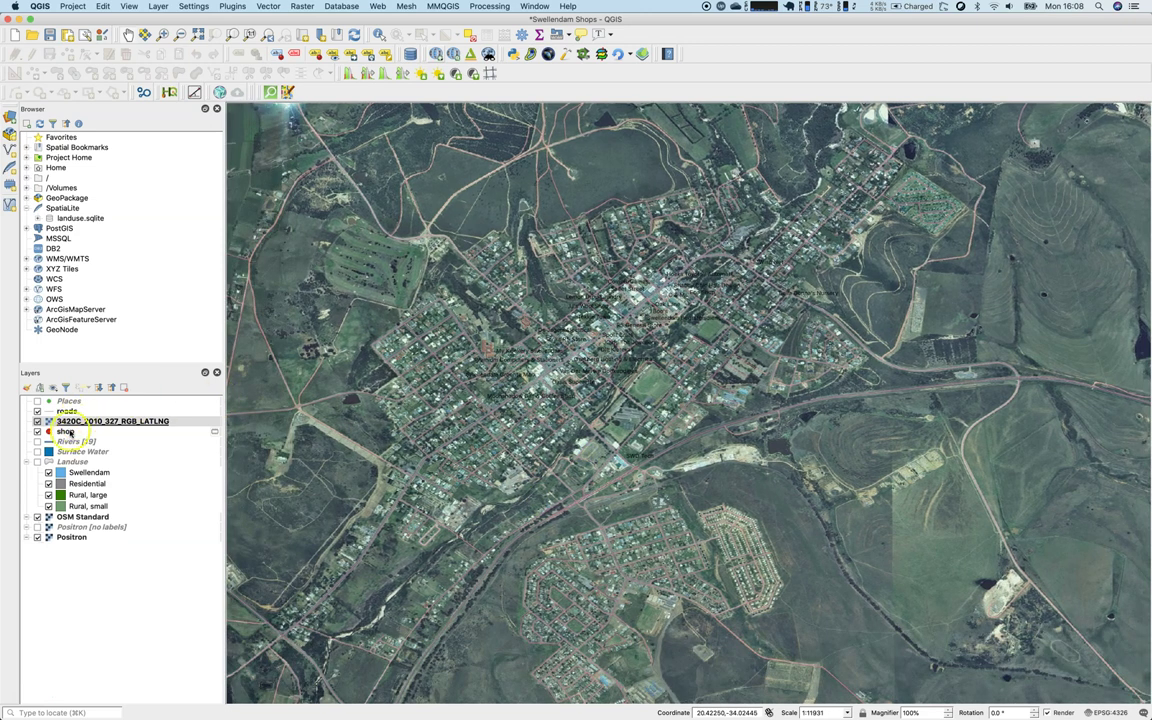
left_click_drag(75, 421, 64, 510)
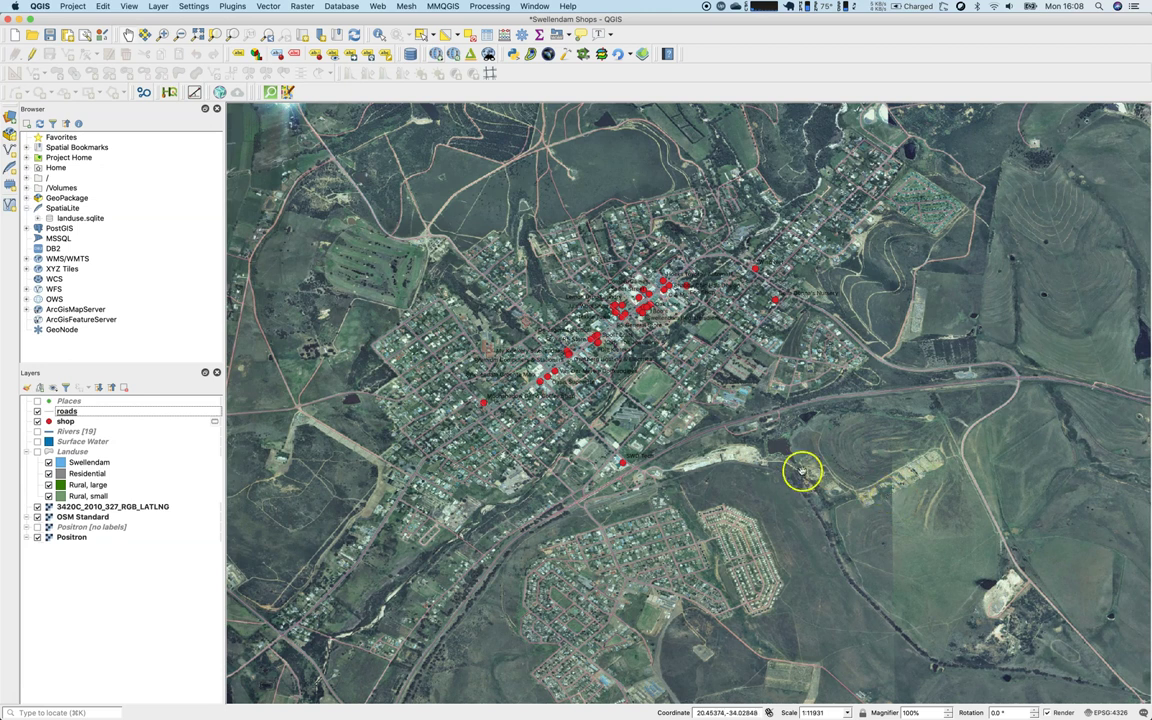
scroll(631, 378, "up", 2)
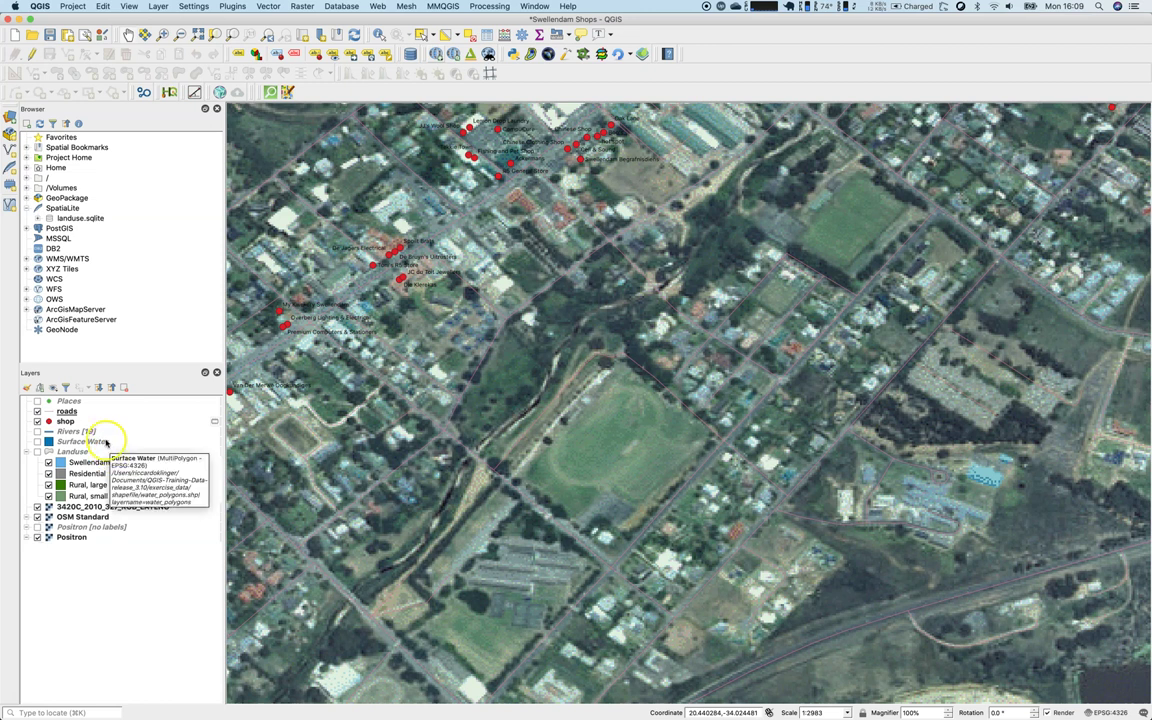
Start a new shapefile layer and set its file name to school_property in the own_data folder
left_click(9, 149)
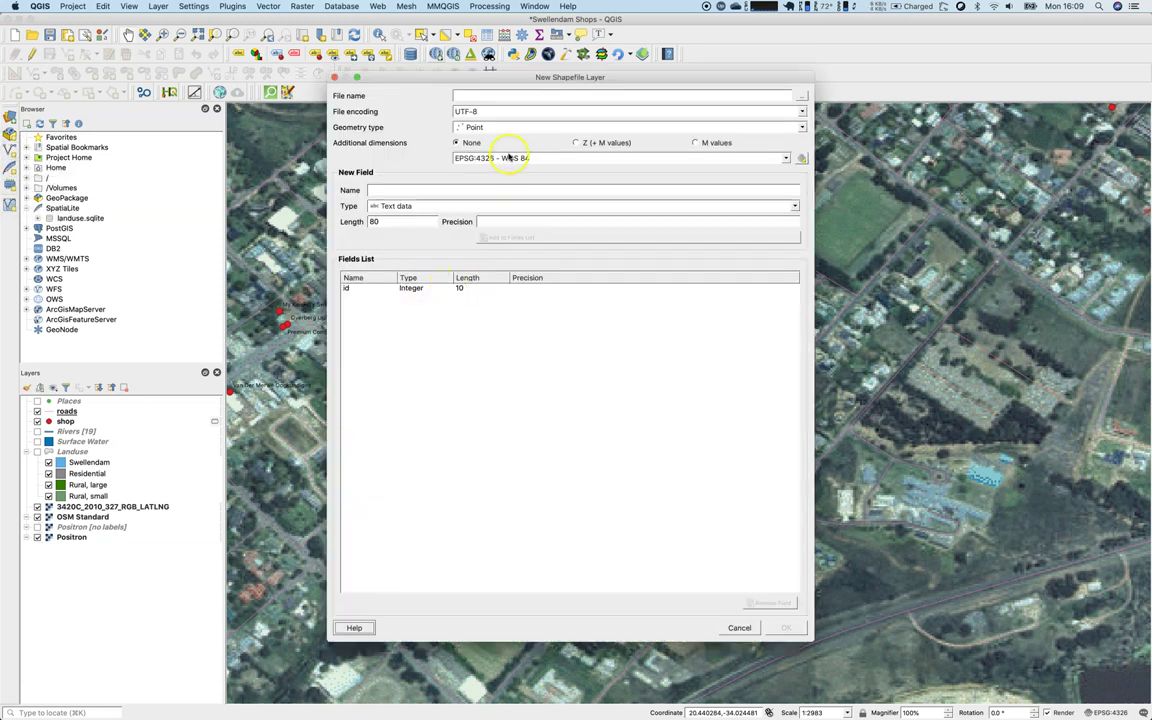
left_click(801, 95)
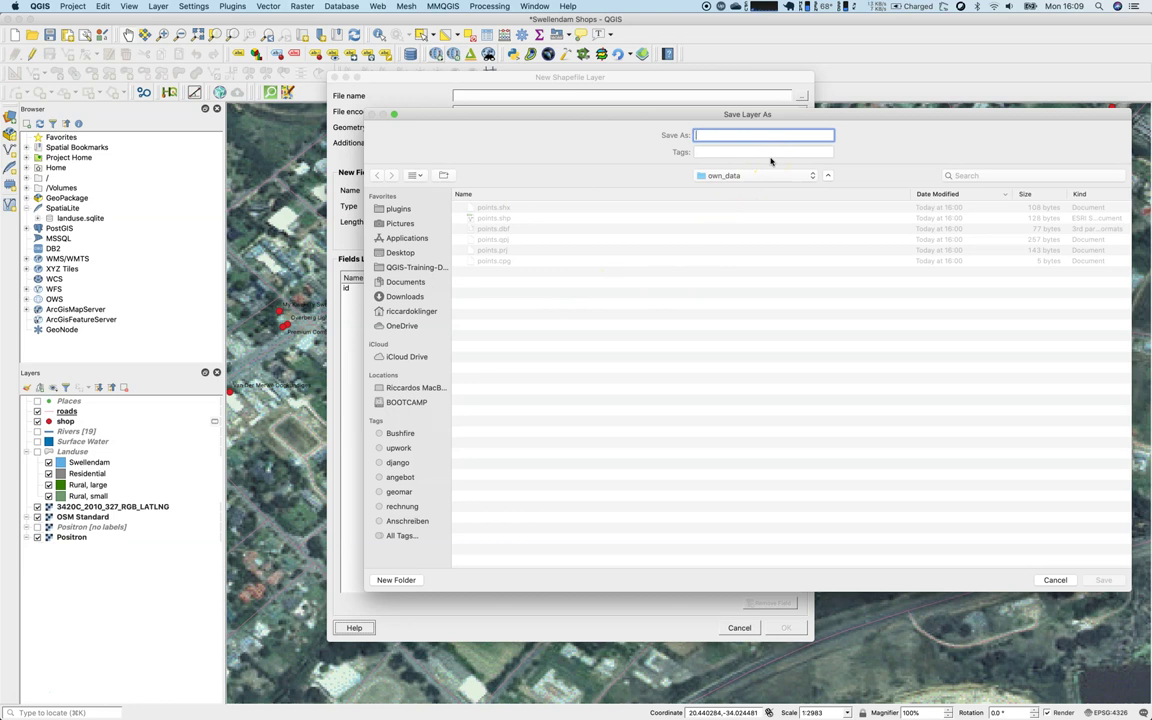
type("school_property")
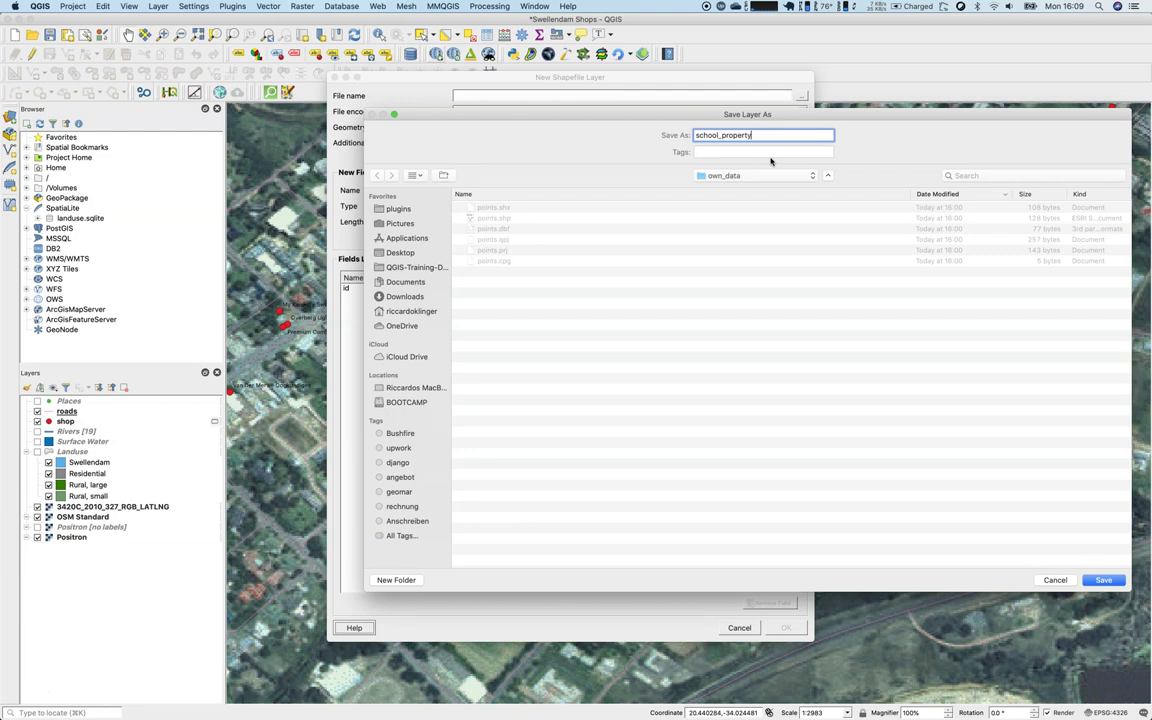
key("Return")
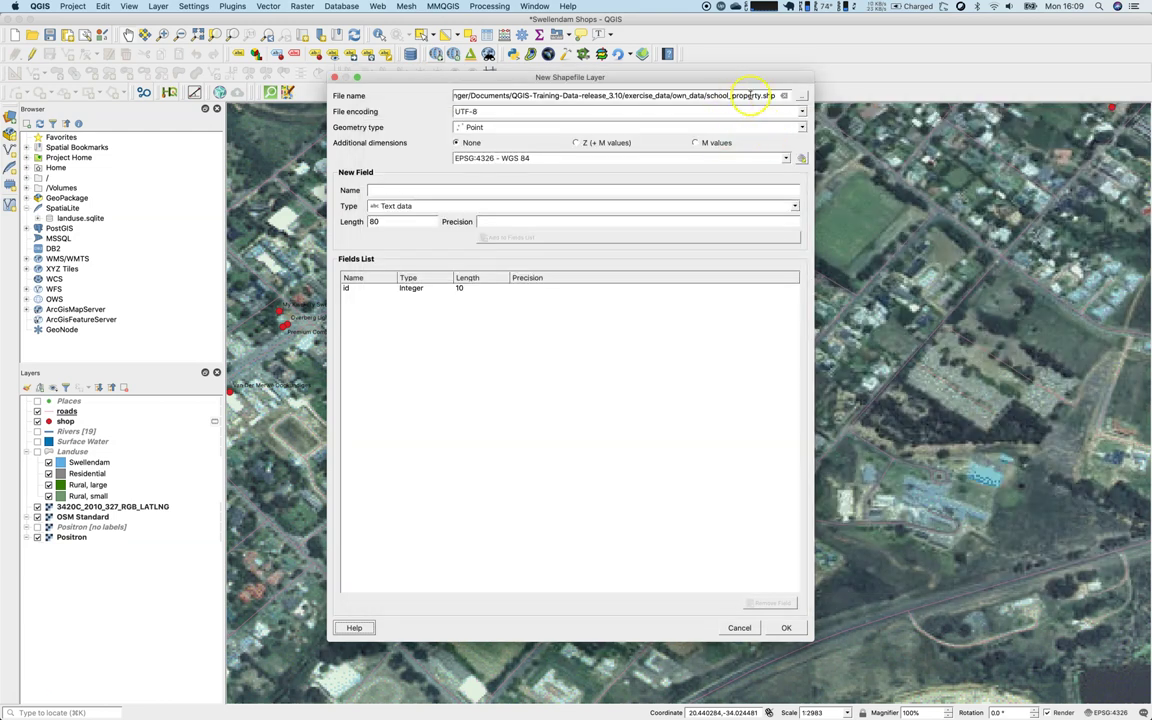
Set the new layer's geometry type to Polygon, keeping UTF-8 encoding and the EPSG:4326 - WGS 84 coordinate system
left_click(468, 112)
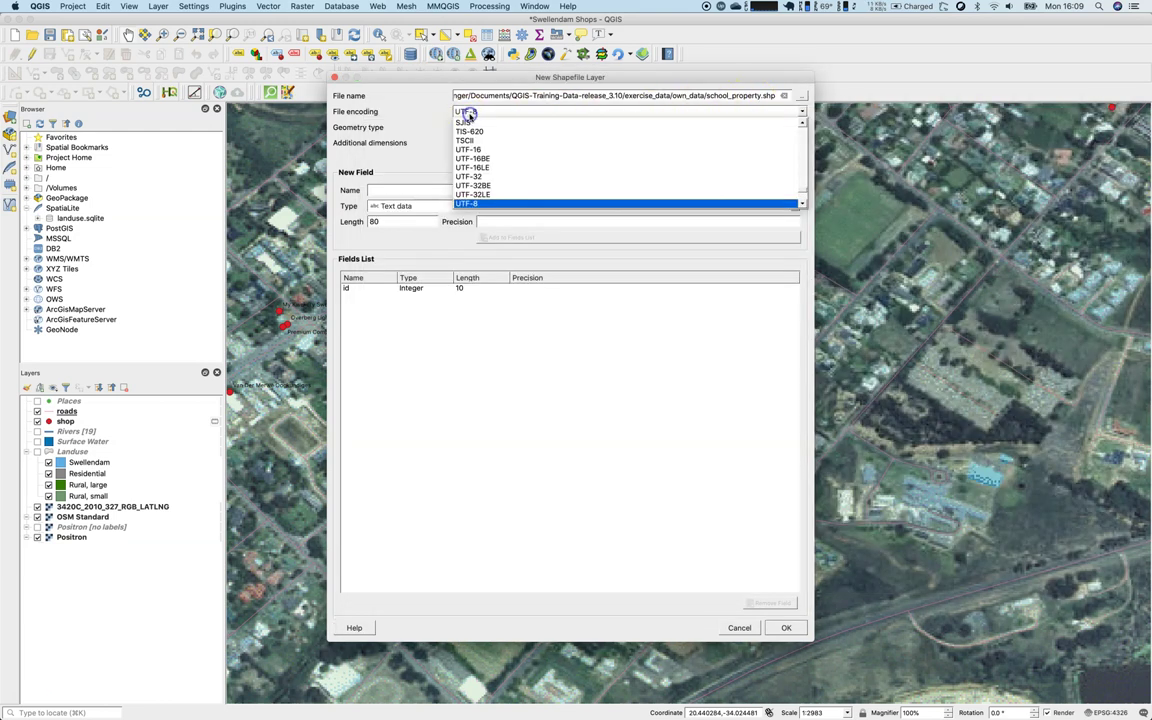
left_click(476, 200)
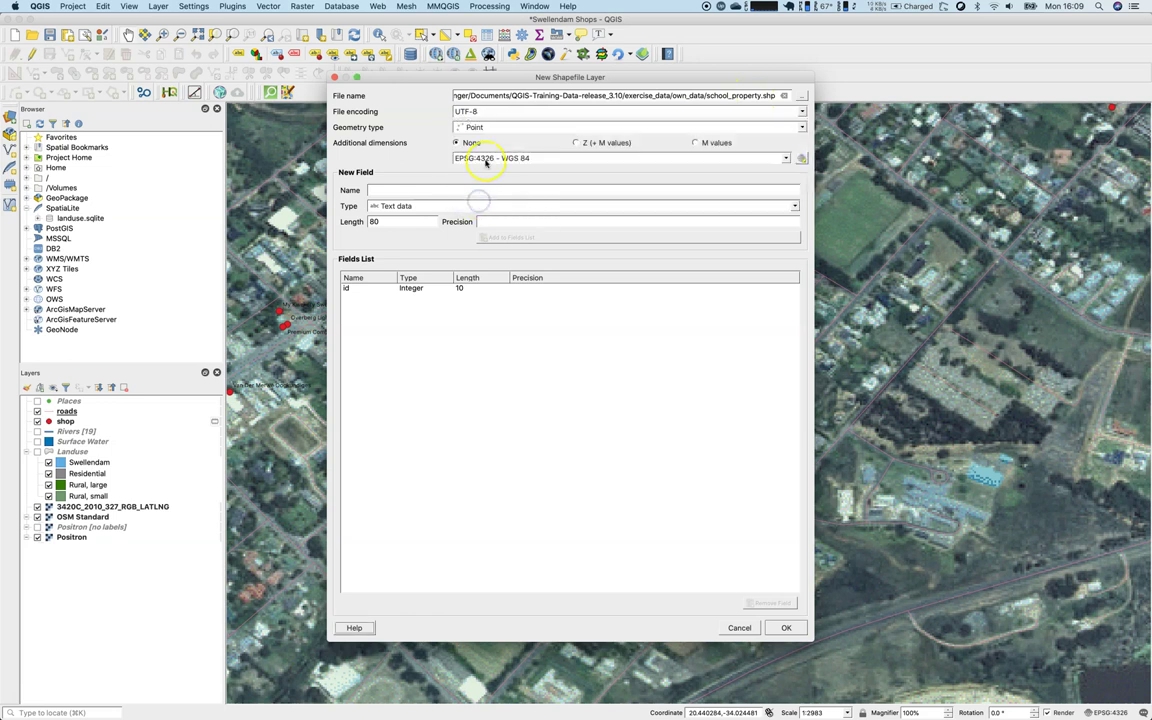
left_click(491, 129)
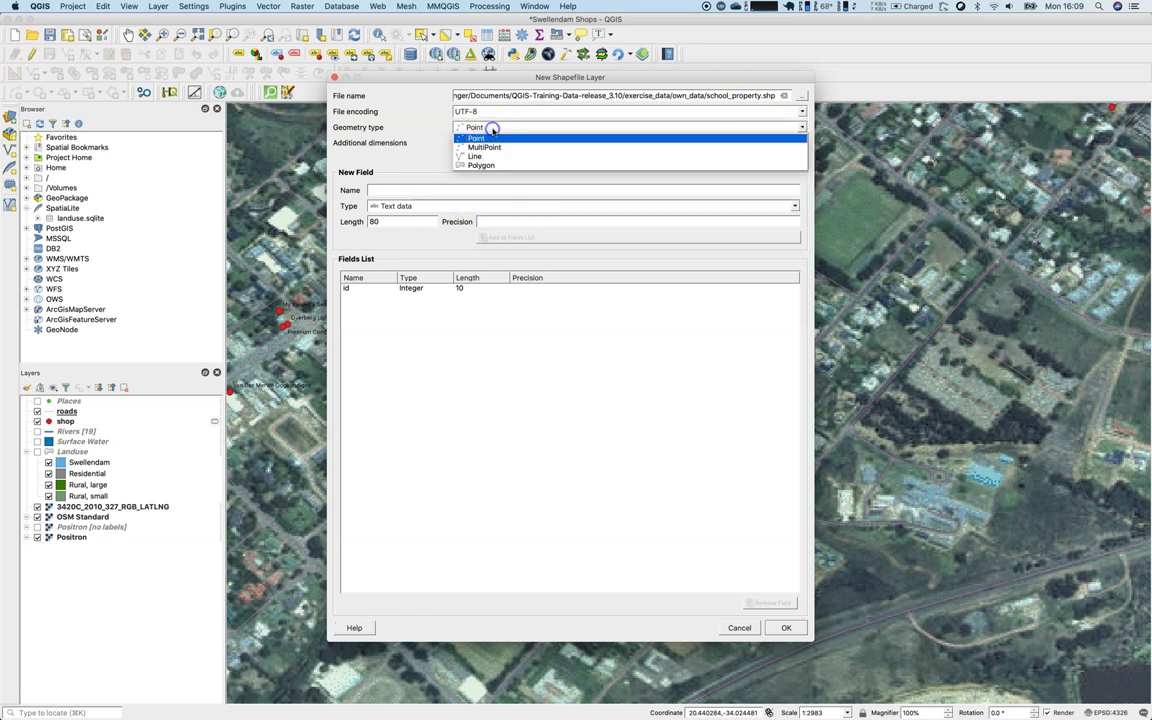
left_click(481, 165)
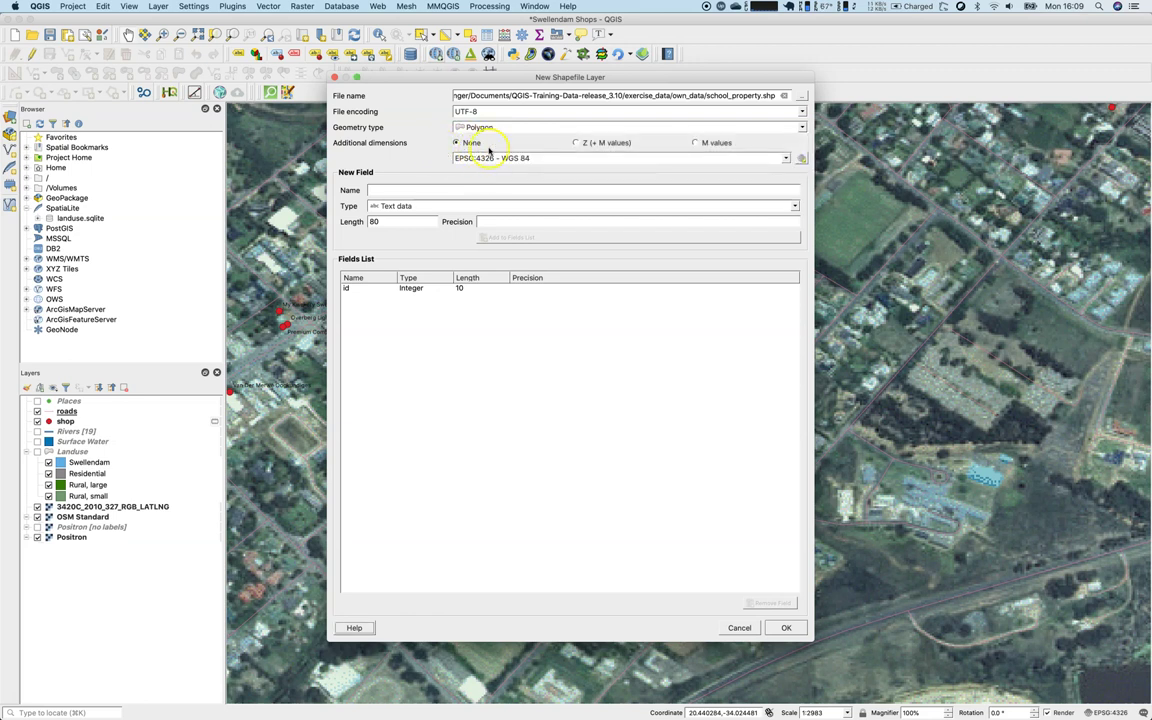
left_click(490, 158)
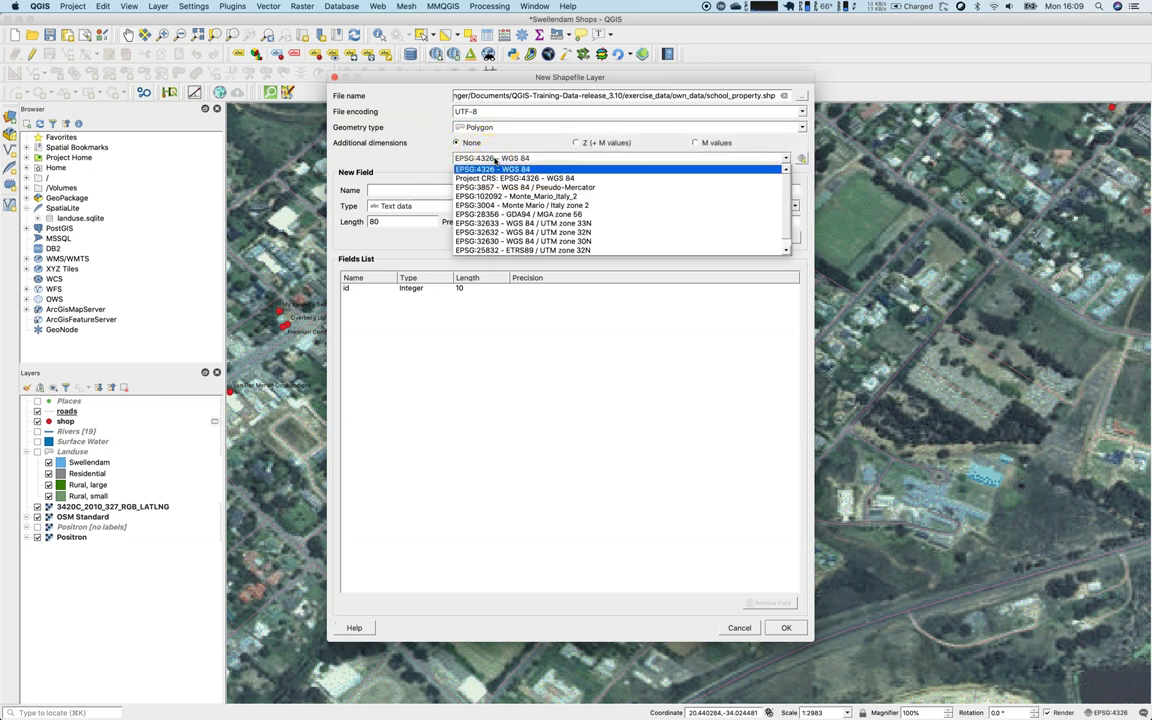
left_click(428, 161)
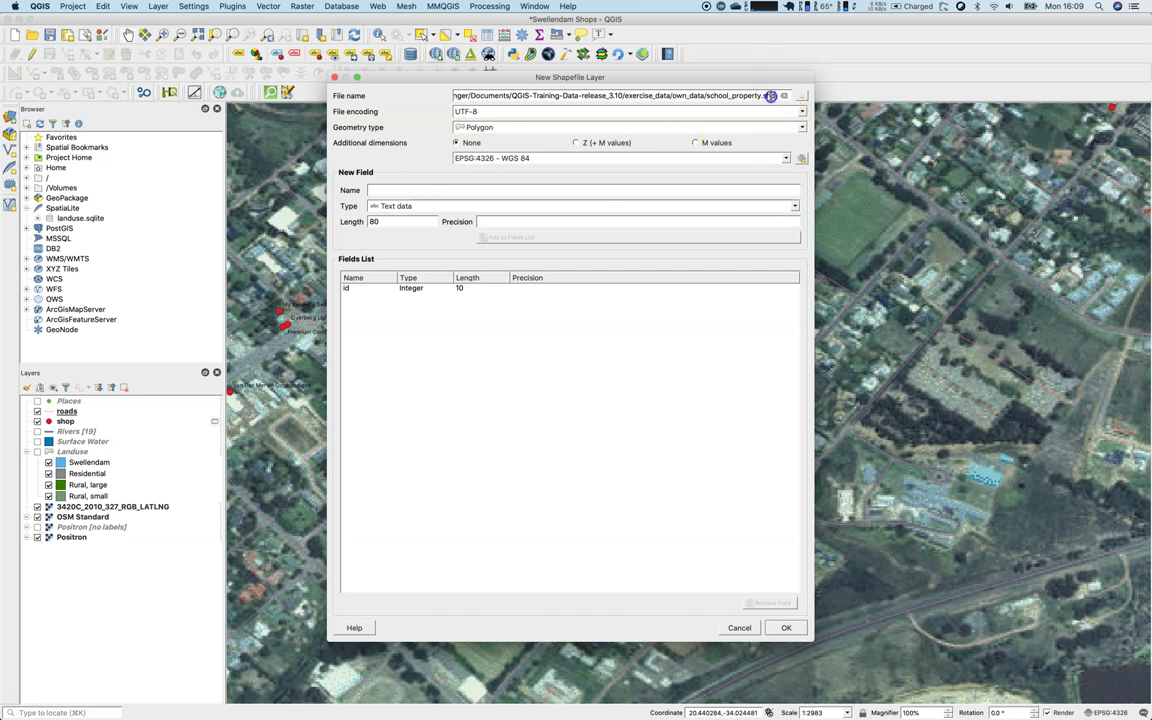
double_click(764, 96)
left_click(763, 96)
left_click(745, 98)
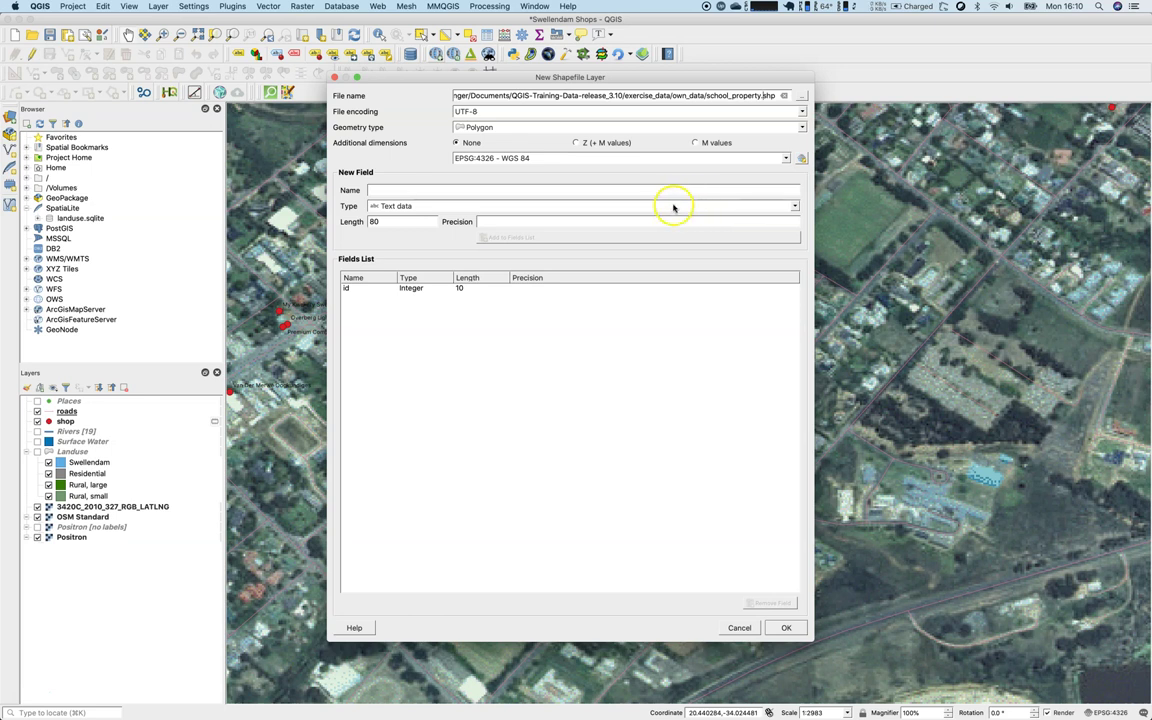
Add a text data field called name with length 80 and create the shapefile layer
left_click(500, 190)
type("name")
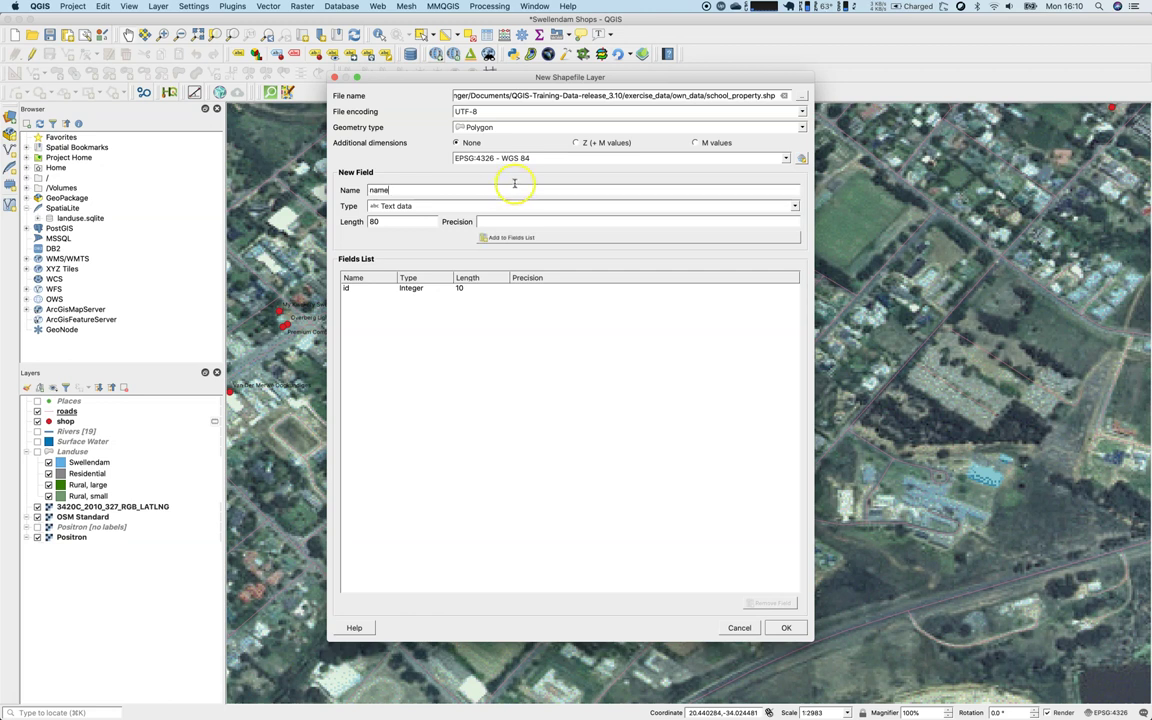
left_click(434, 207)
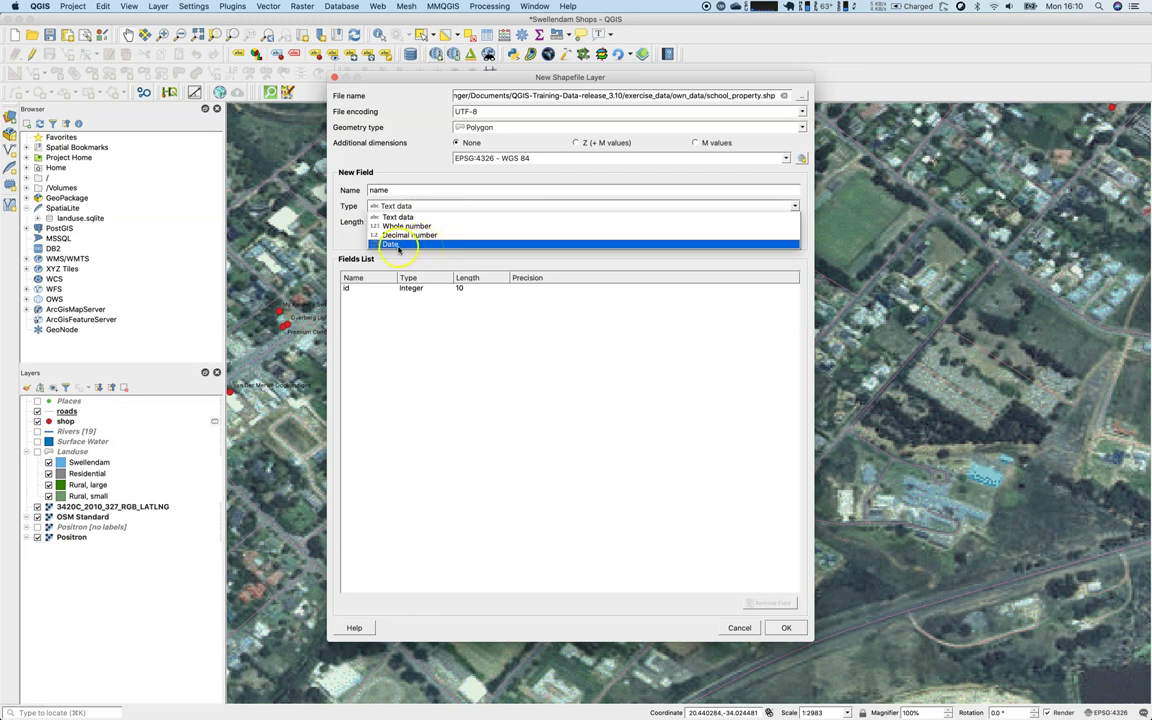
left_click(405, 218)
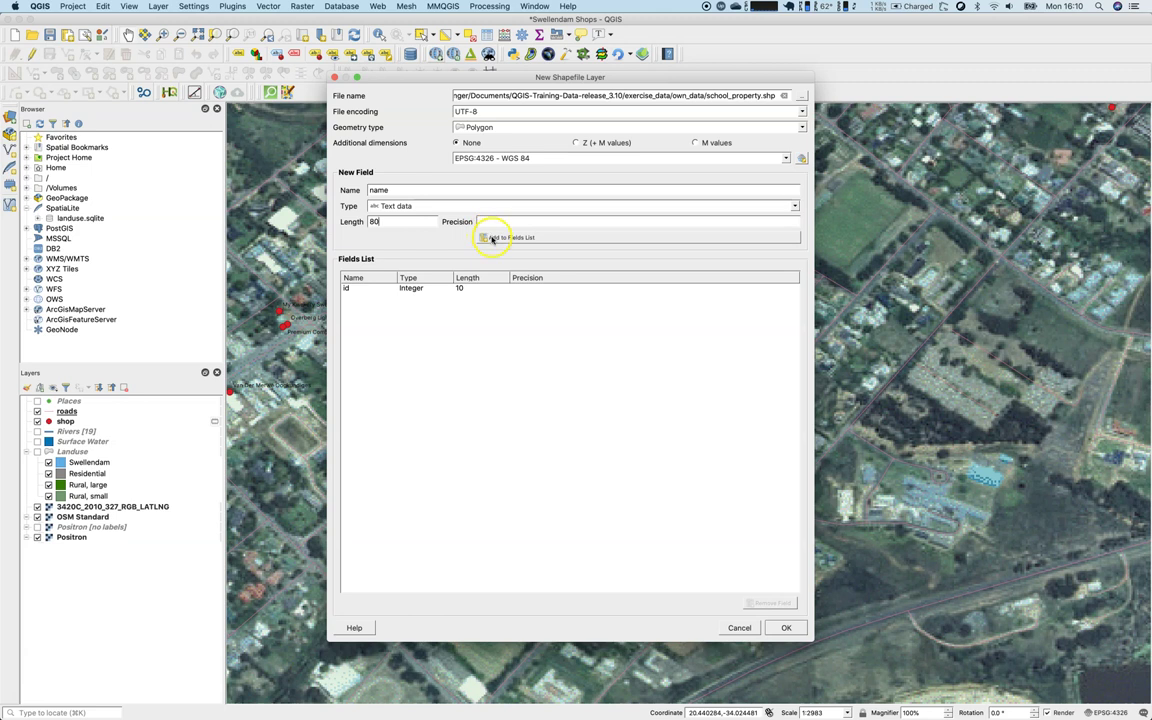
left_click(537, 240)
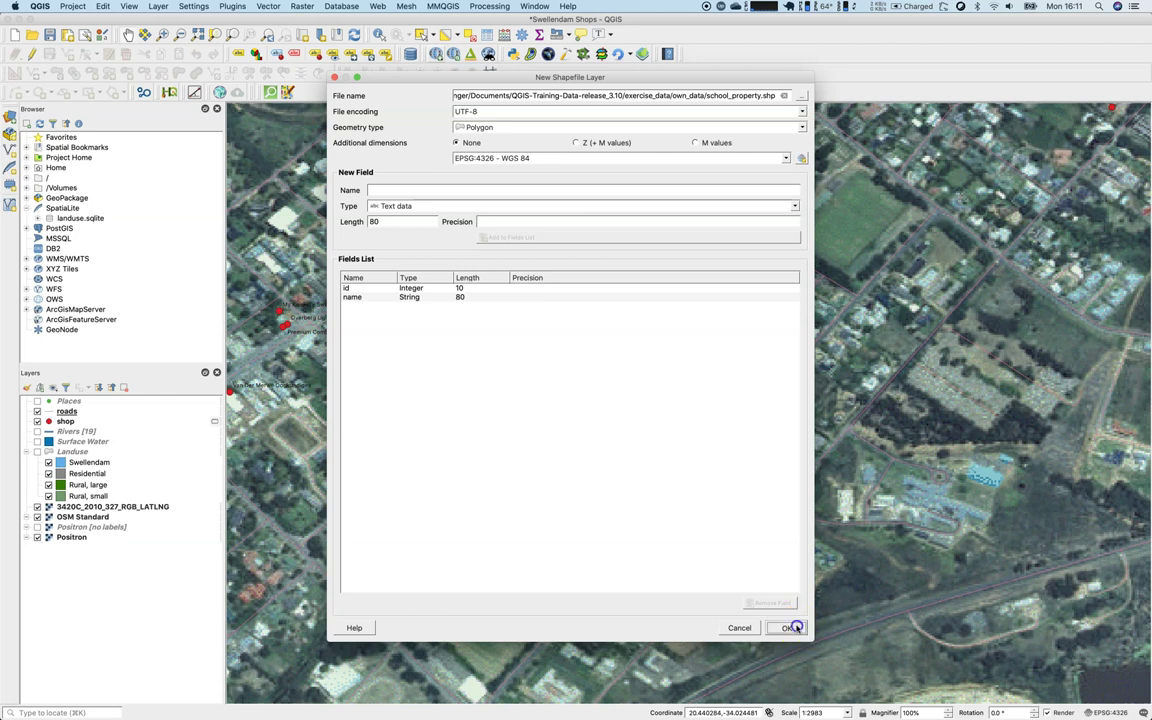
left_click(787, 628)
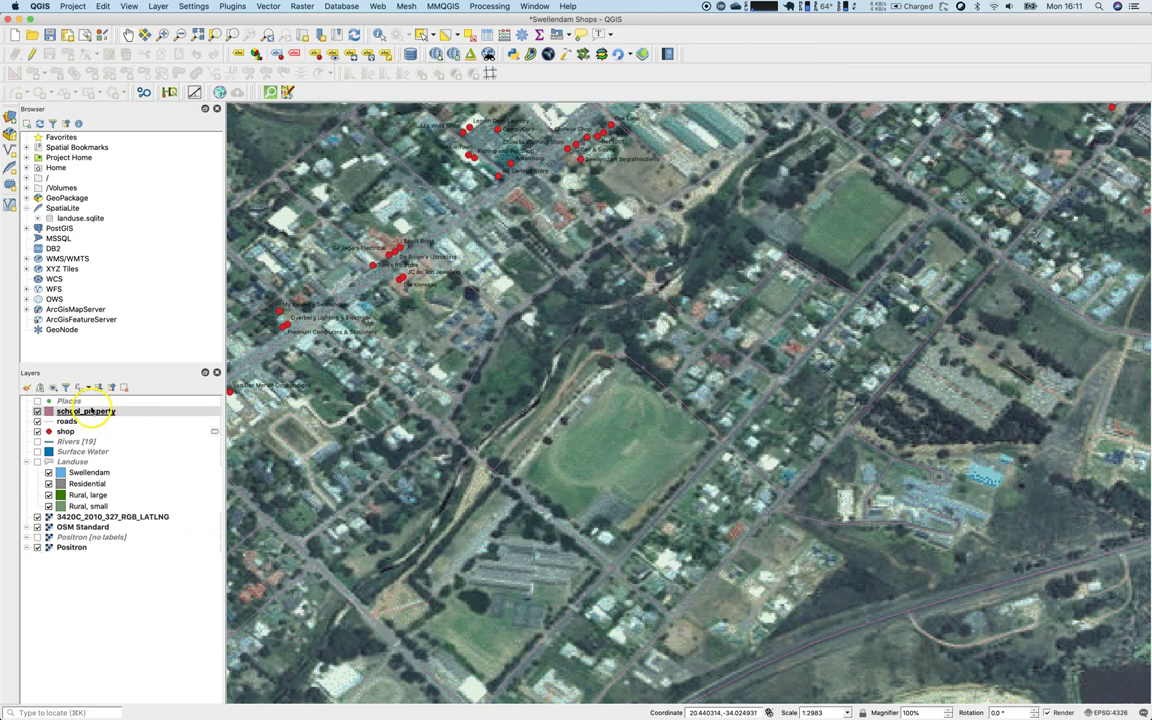
Review the provider information and field list in the school_property layer's properties
right_click(71, 413)
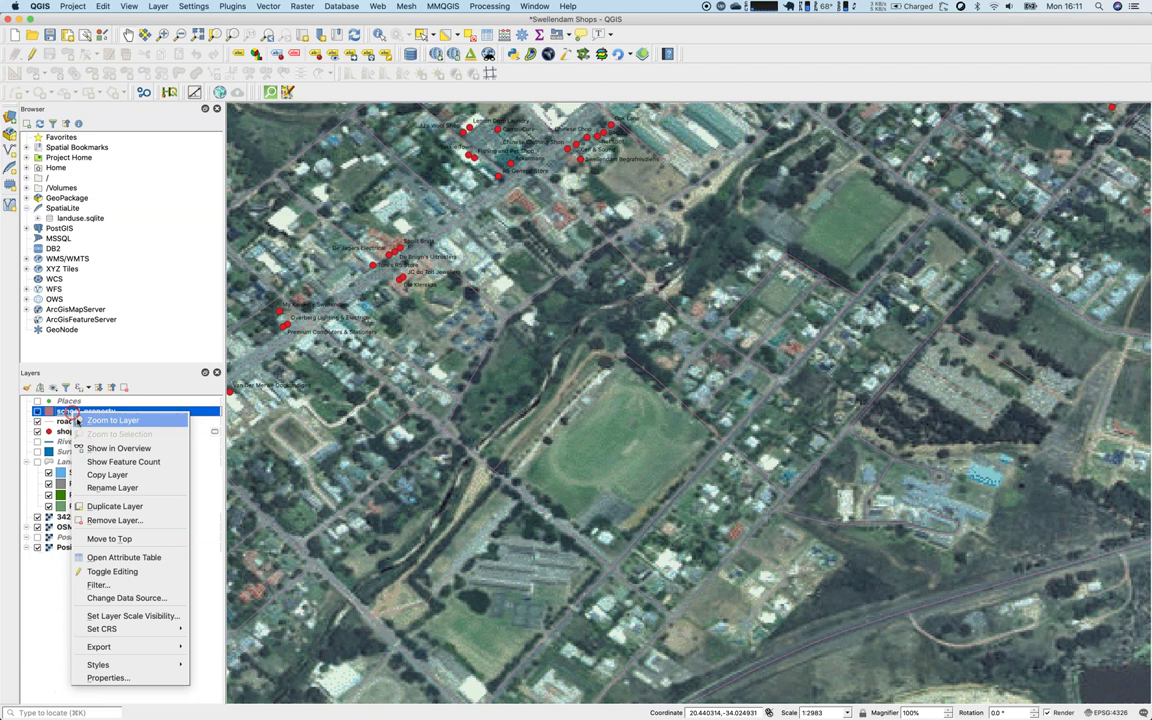
left_click(104, 679)
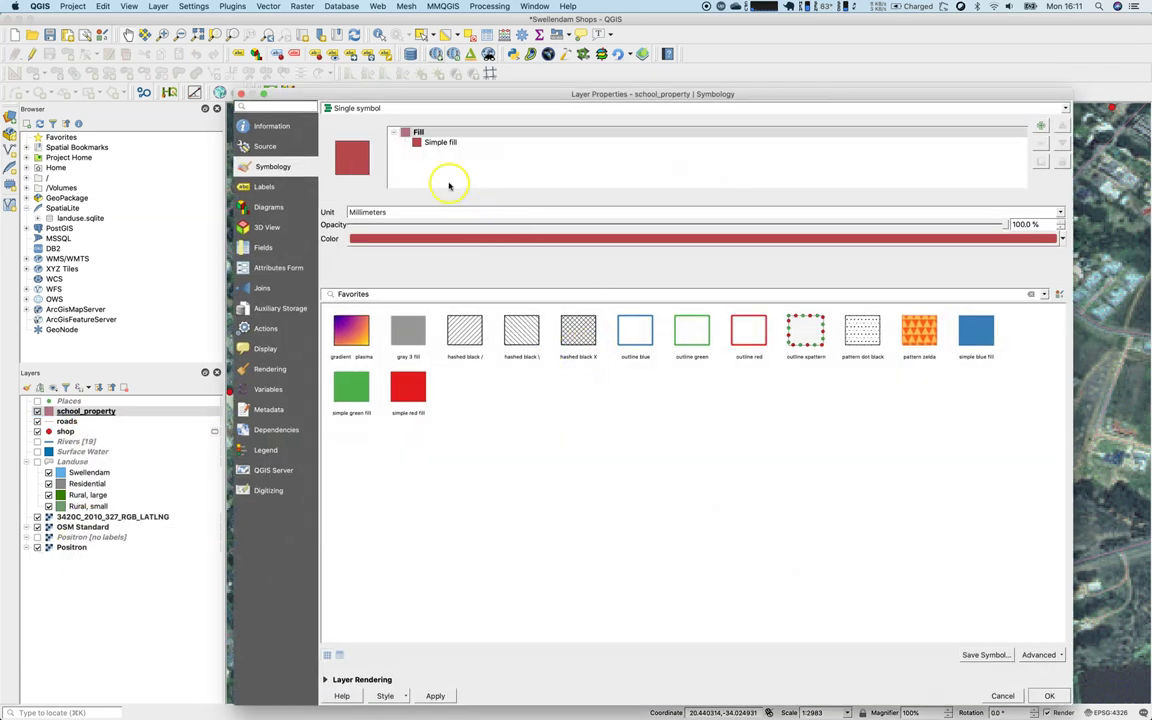
left_click(270, 125)
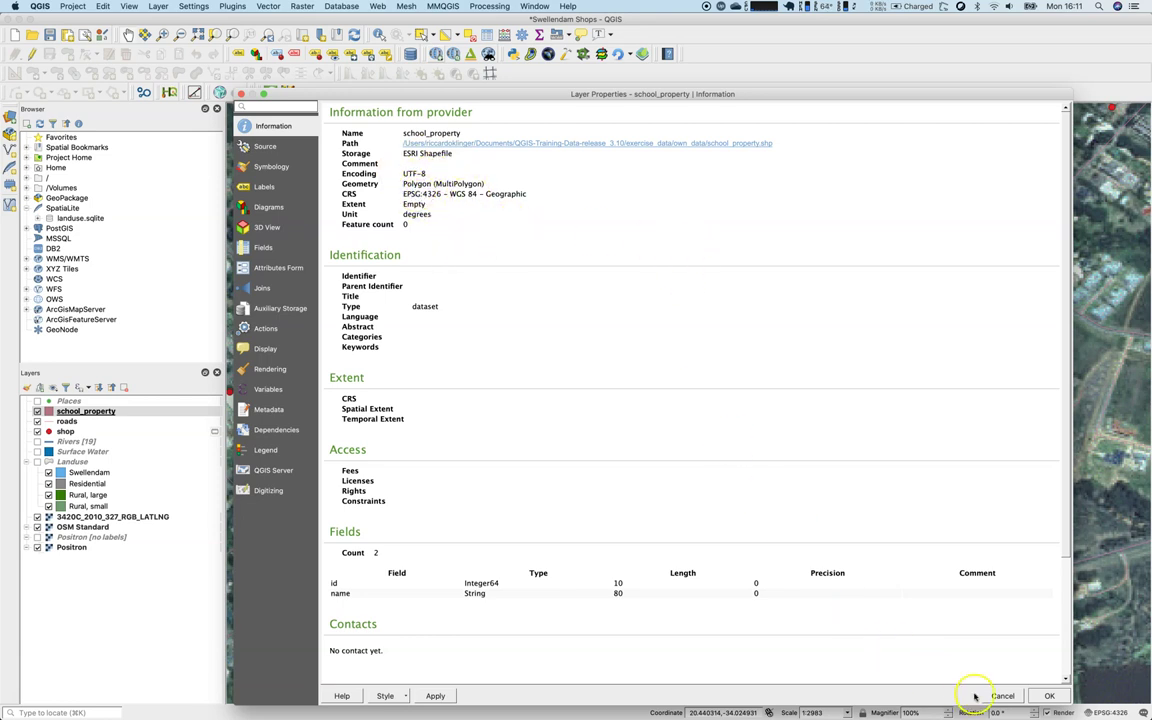
left_click(1049, 695)
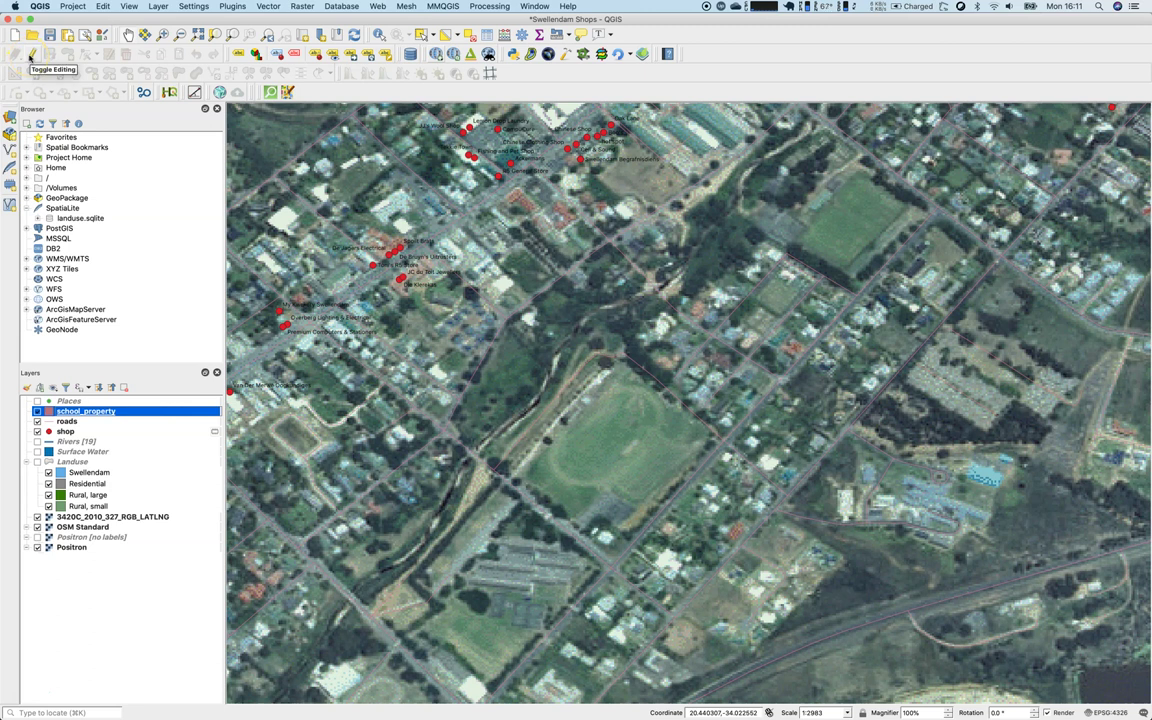
Turn on editing for the school_property layer and show the save and cancel options for current edits
right_click(80, 411)
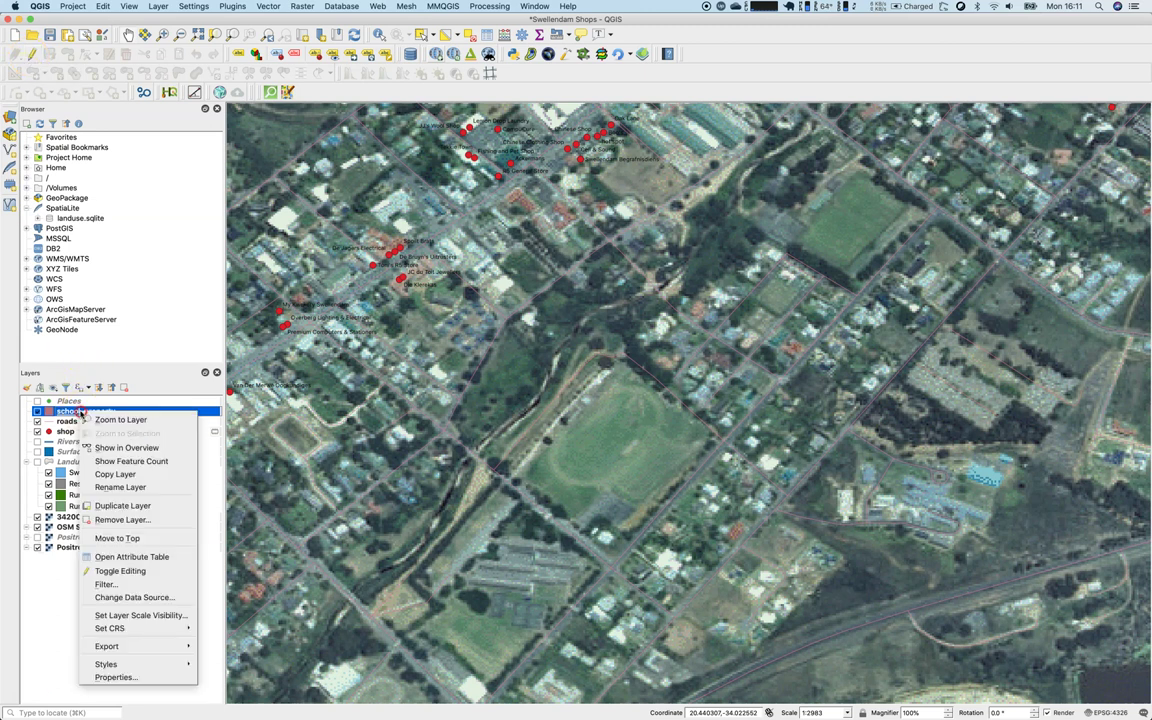
left_click(129, 571)
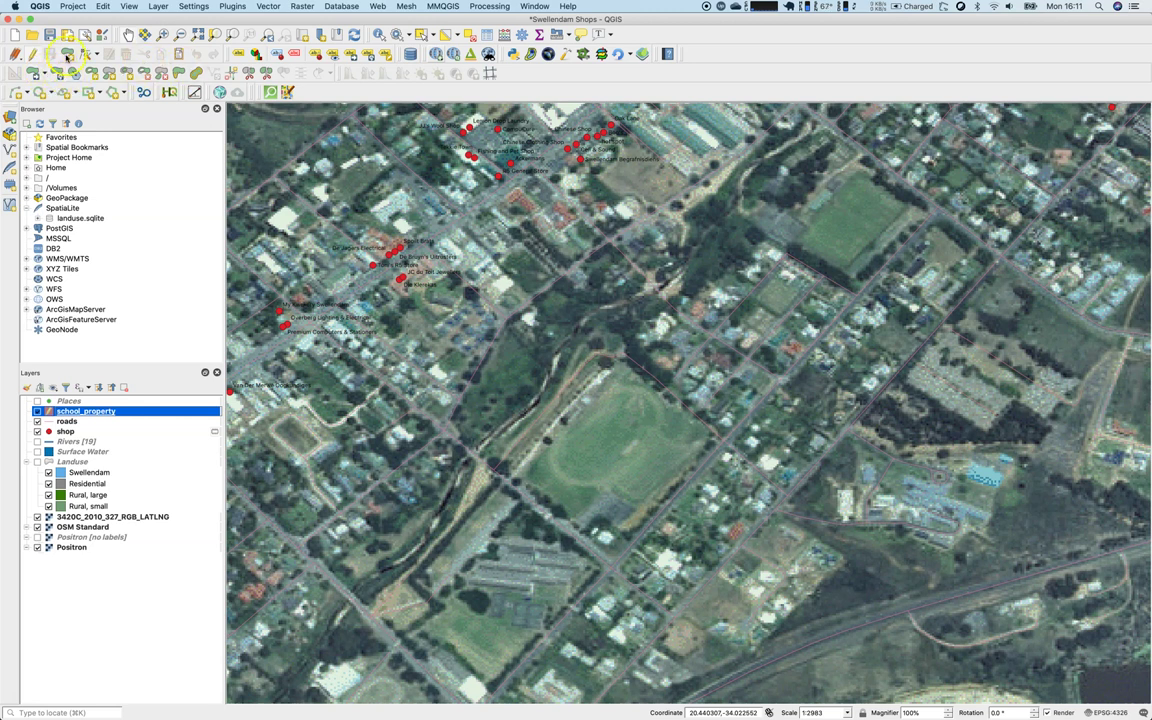
left_click(16, 56)
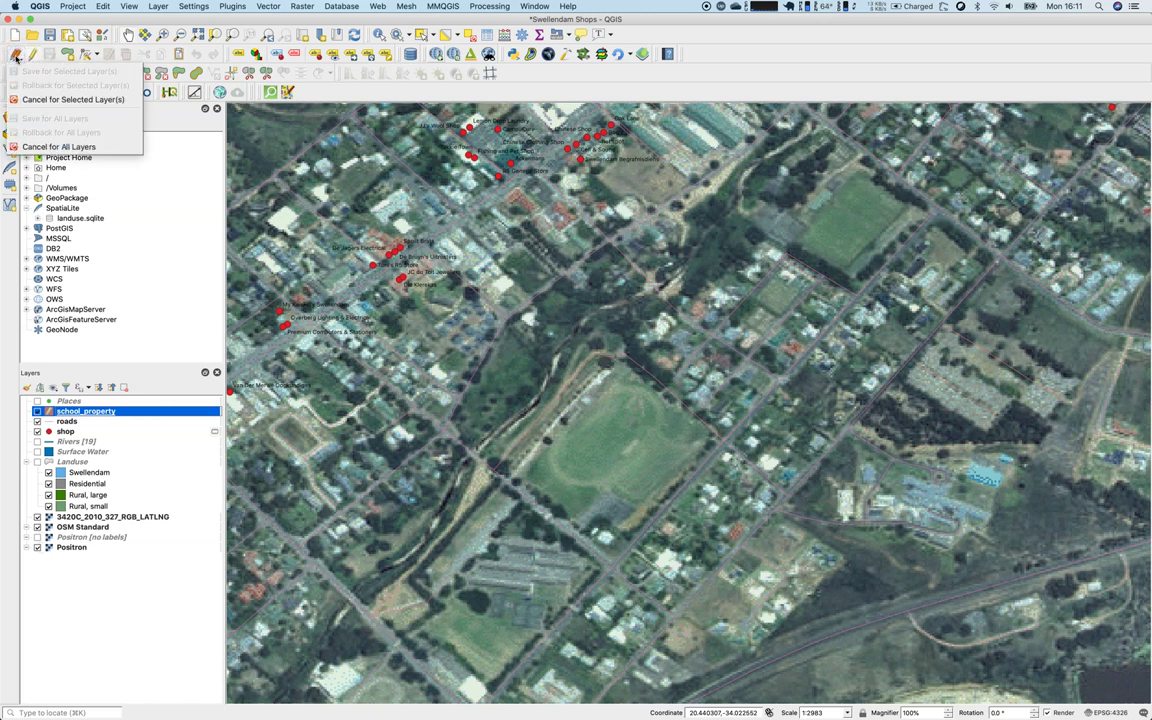
Trace a four-corner school_property polygon around the smaller sports field in the northeast of the aerial image
left_click(30, 57)
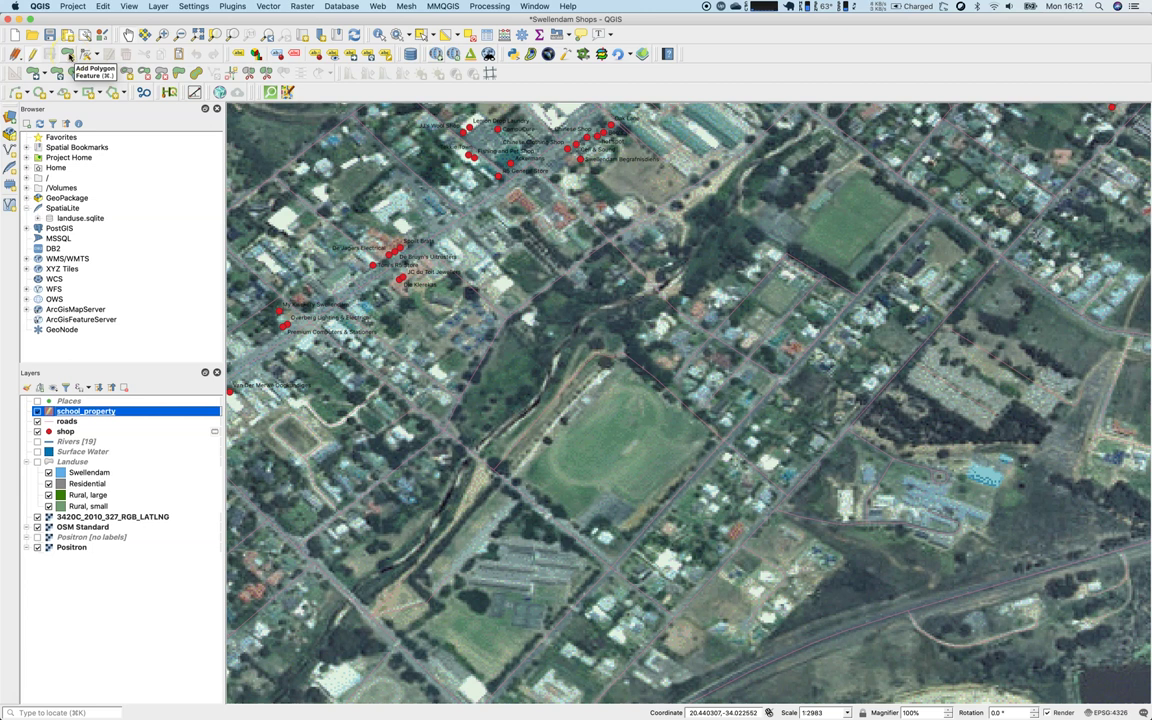
left_click(67, 55)
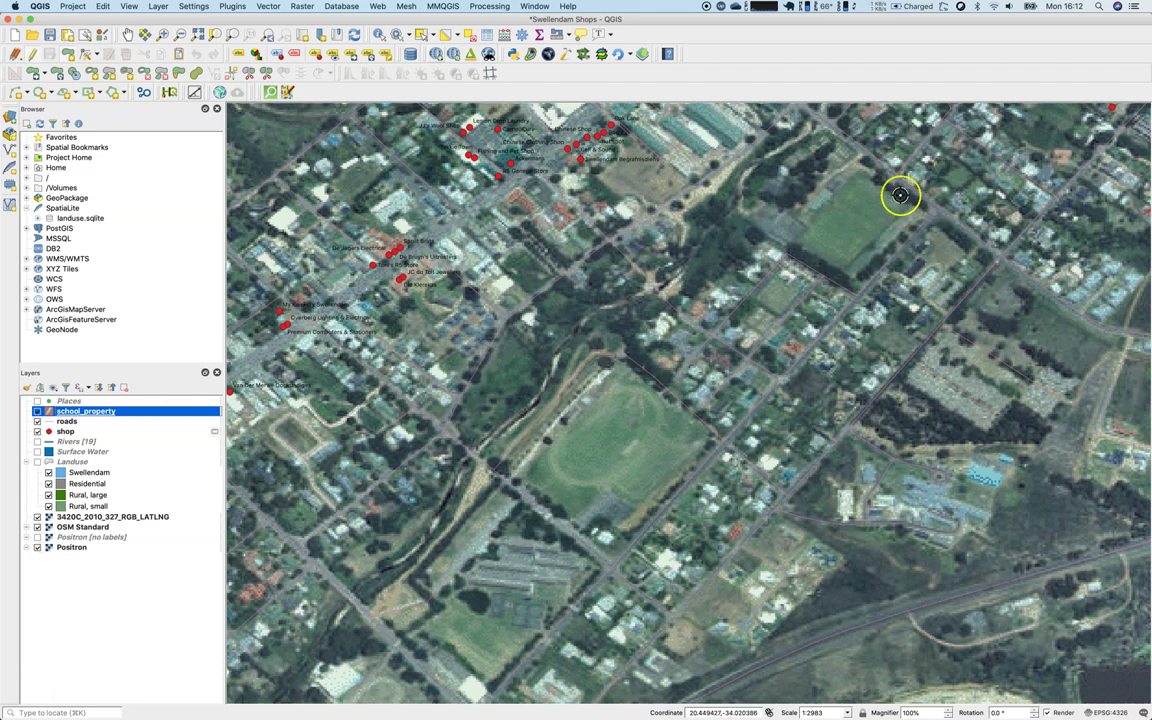
left_click(843, 270)
left_click(797, 240)
left_click(860, 173)
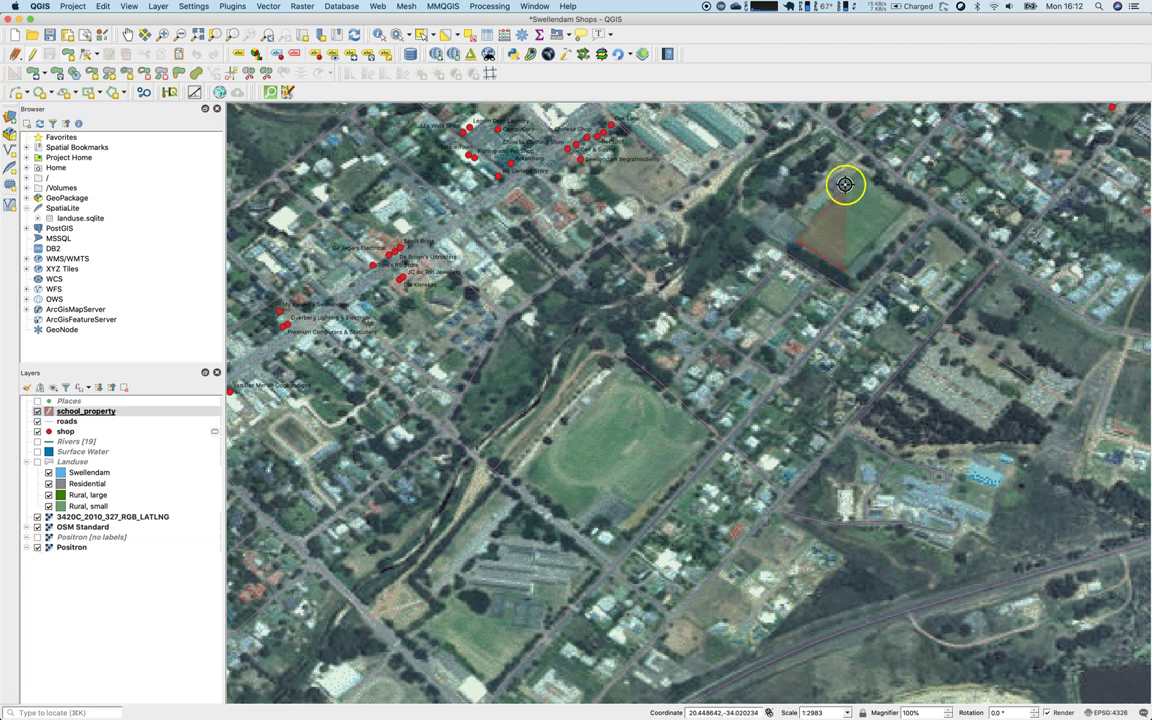
left_click(912, 198)
right_click(912, 199)
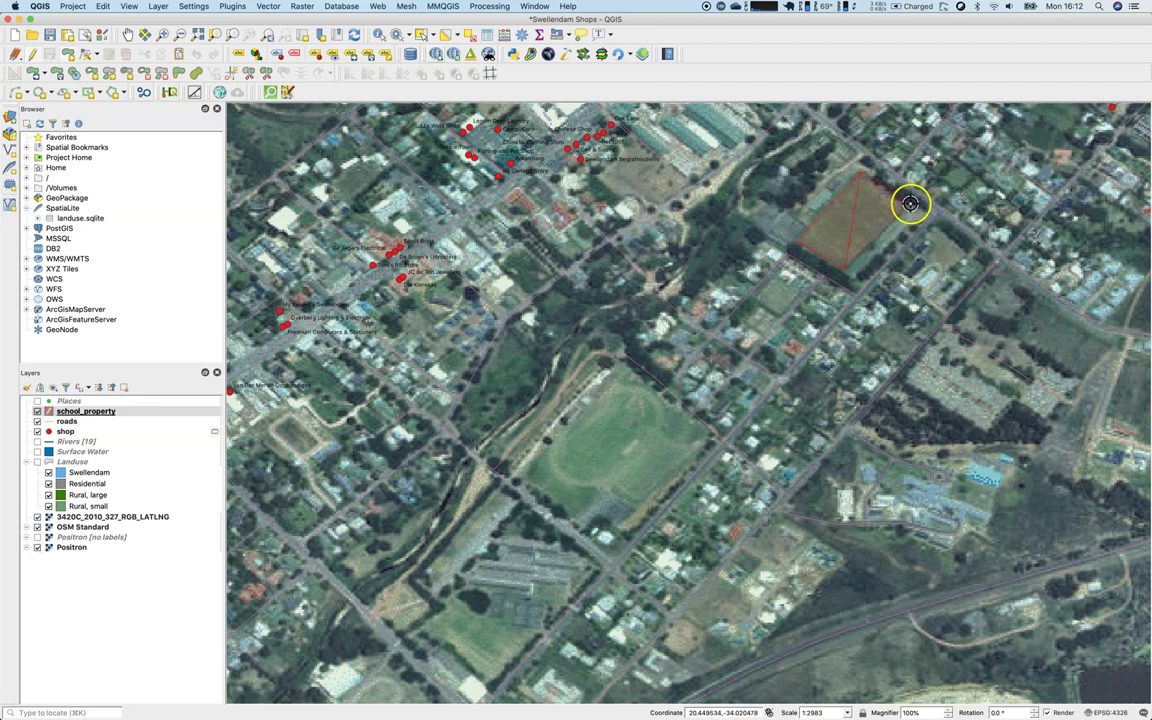
left_click(887, 216)
left_click(864, 216)
left_click(920, 272)
left_click(908, 261)
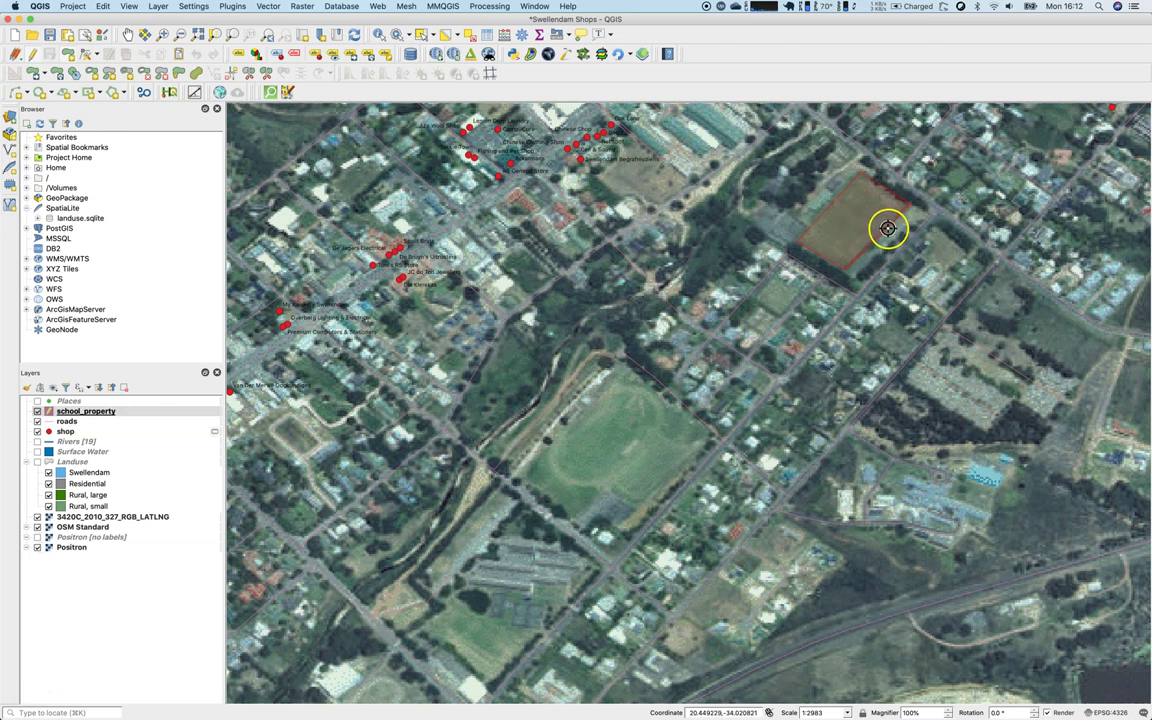
Complete the northeastern field polygon with id 0 and the name Rugby Field
right_click(893, 240)
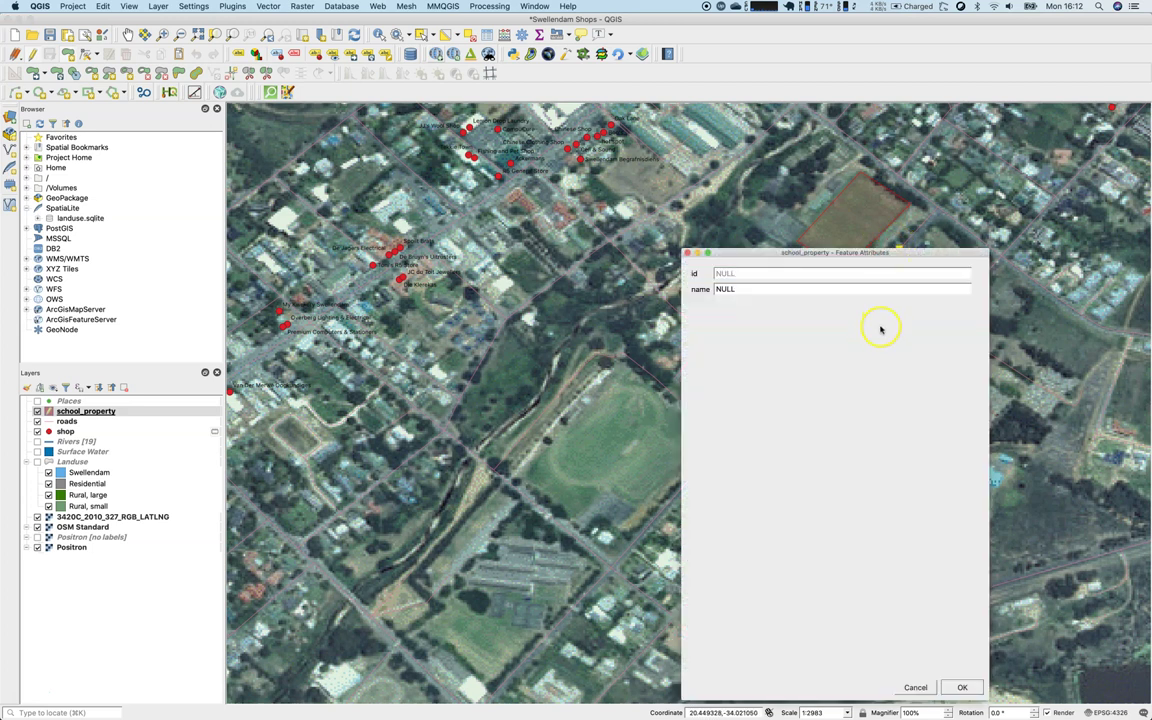
left_click_drag(833, 253, 548, 216)
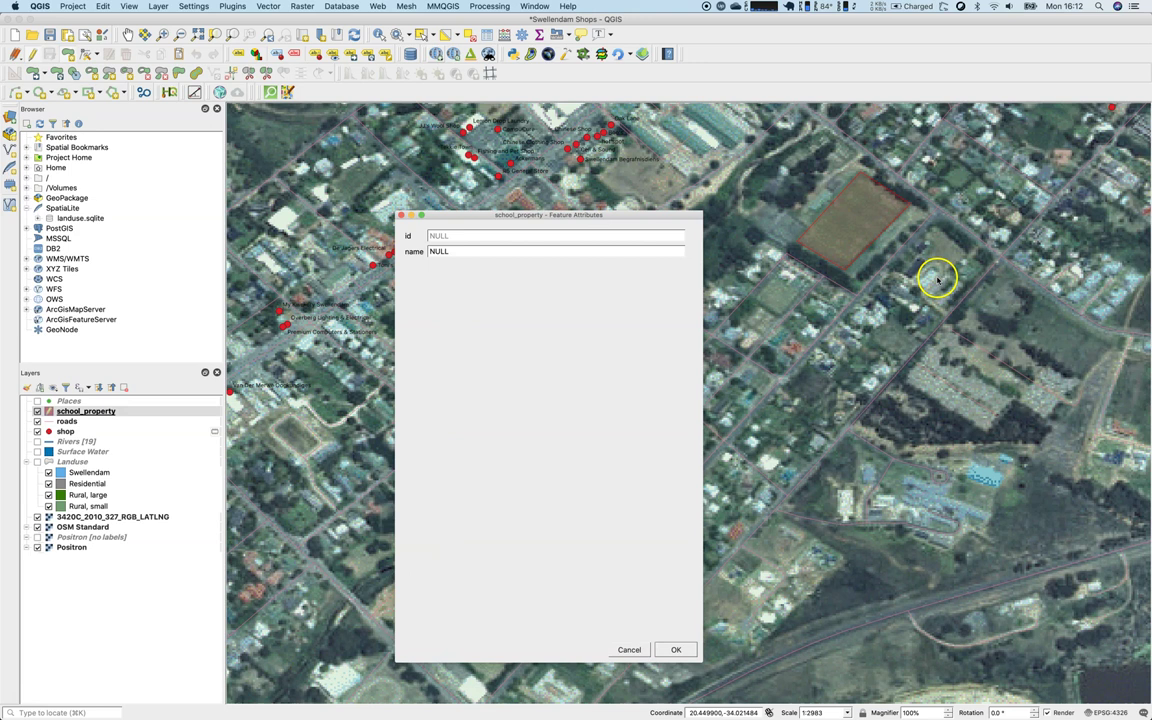
left_click(511, 237)
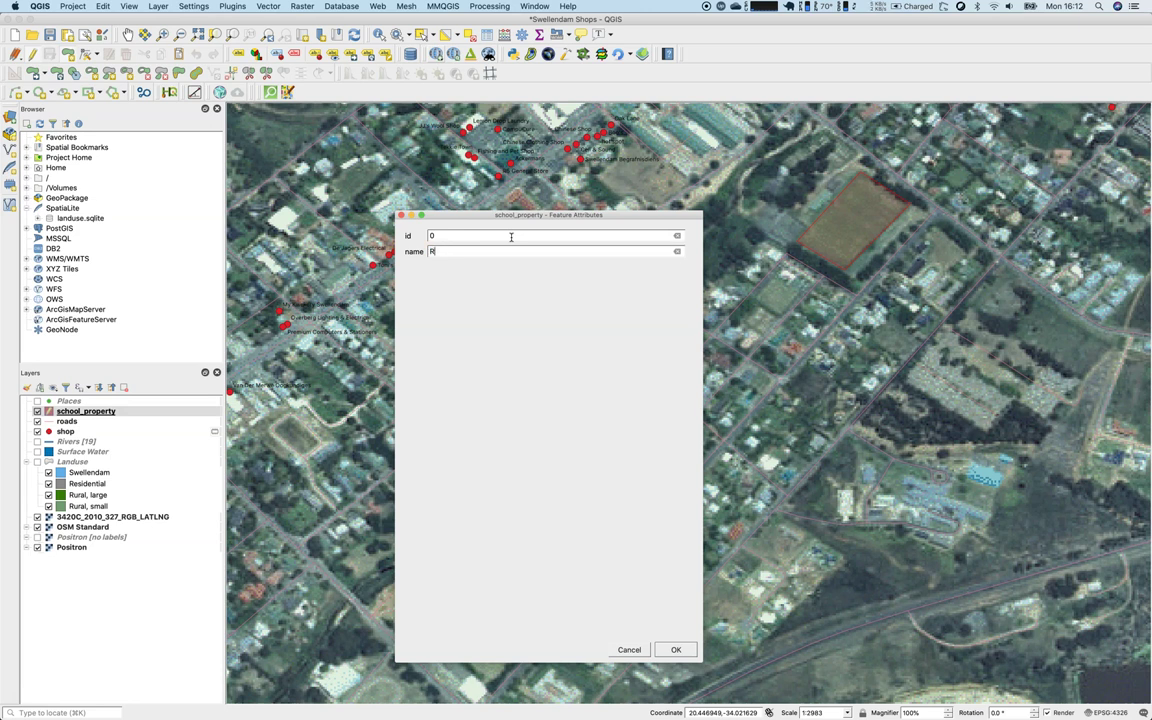
type("d")
left_click(675, 649)
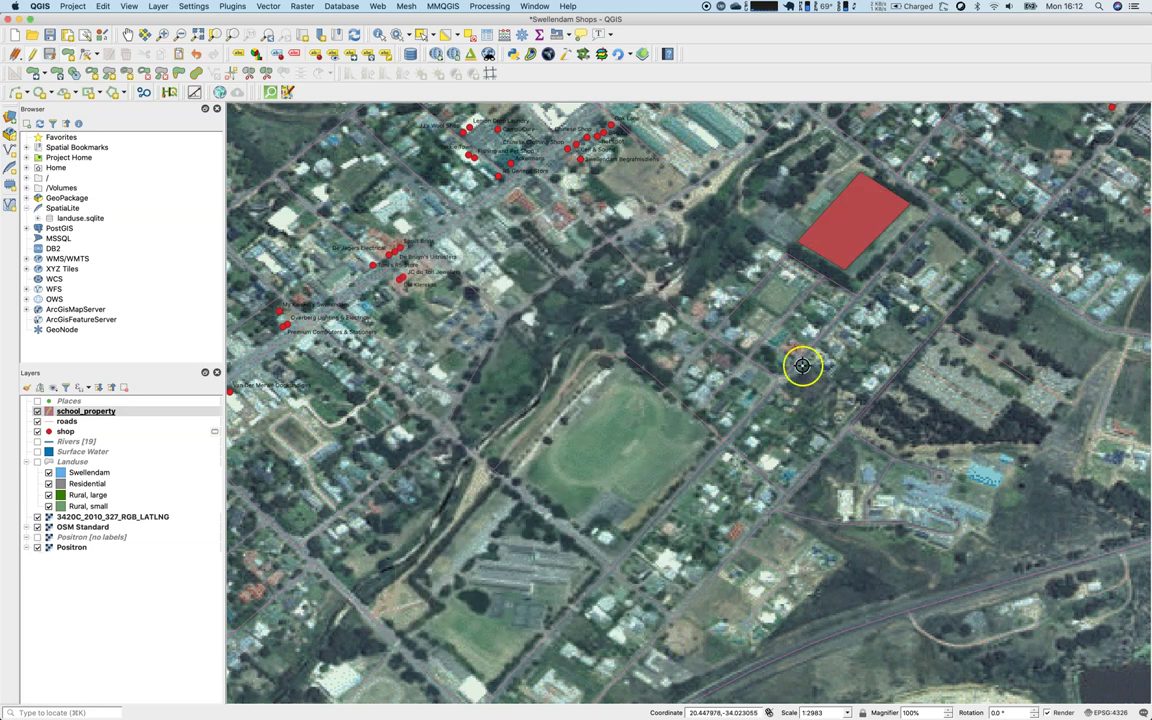
Trace a polygon around the large oval sports field, following its tree-lined edges and leaving out the buildings at its southern corner
left_click(714, 441)
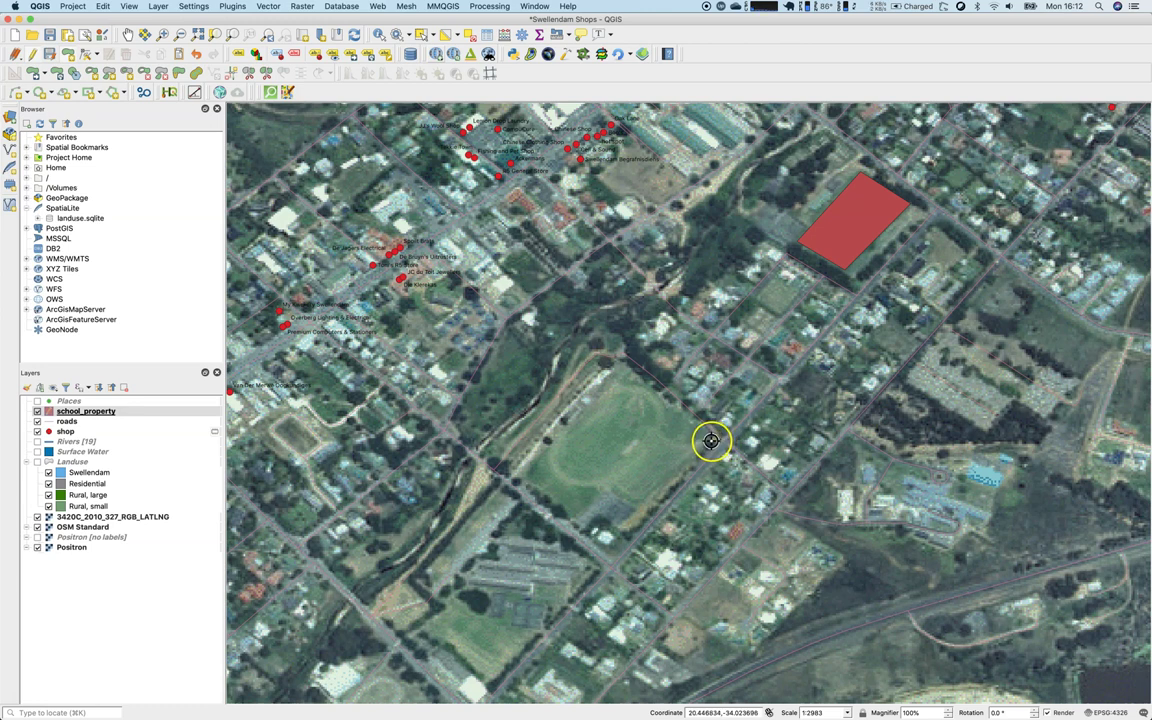
scroll(712, 443, "down", 1)
scroll(712, 443, "up", 2)
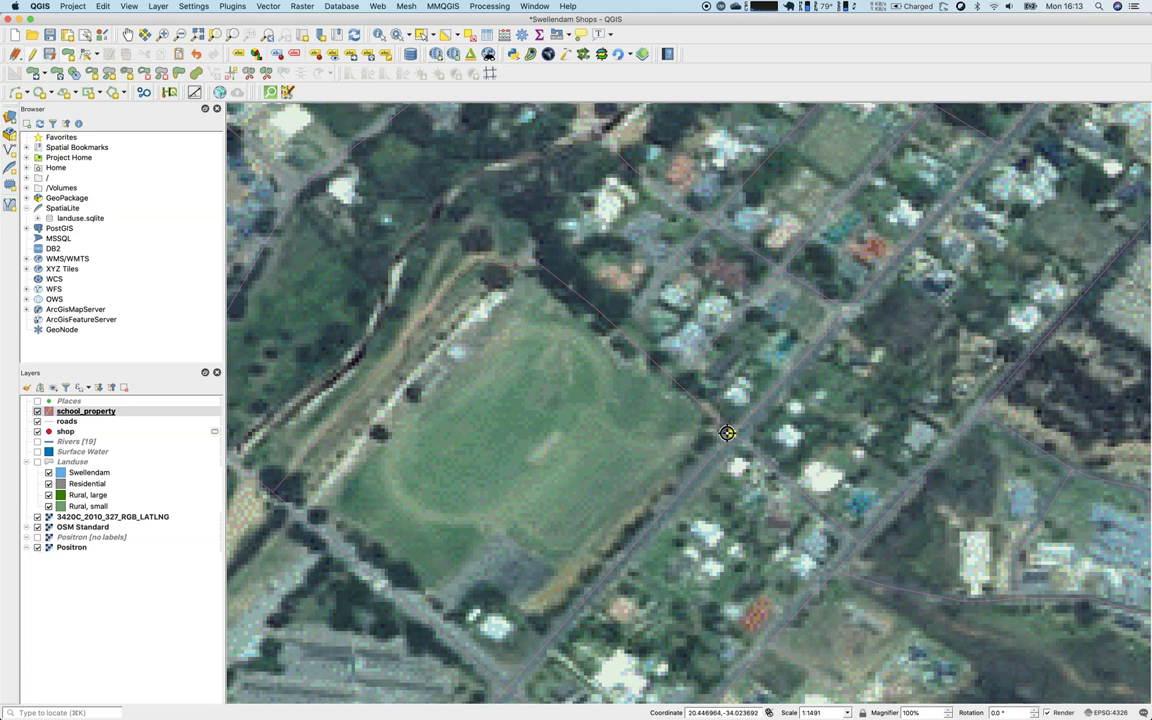
left_click(720, 429)
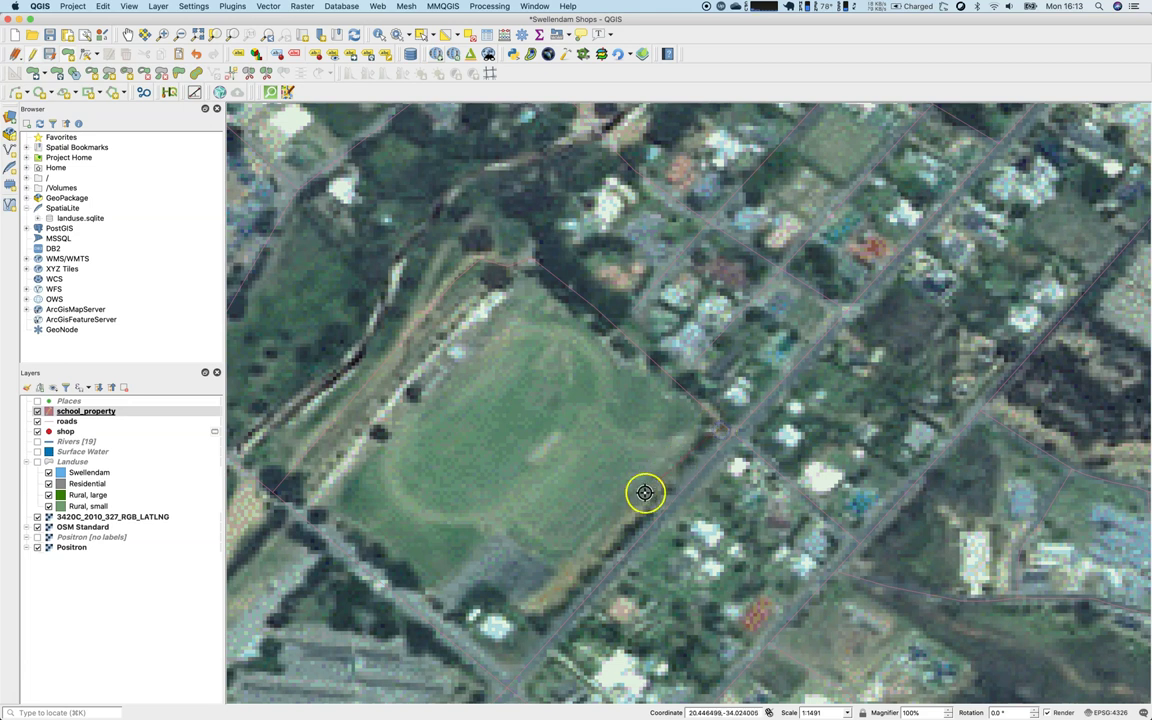
left_click(547, 628)
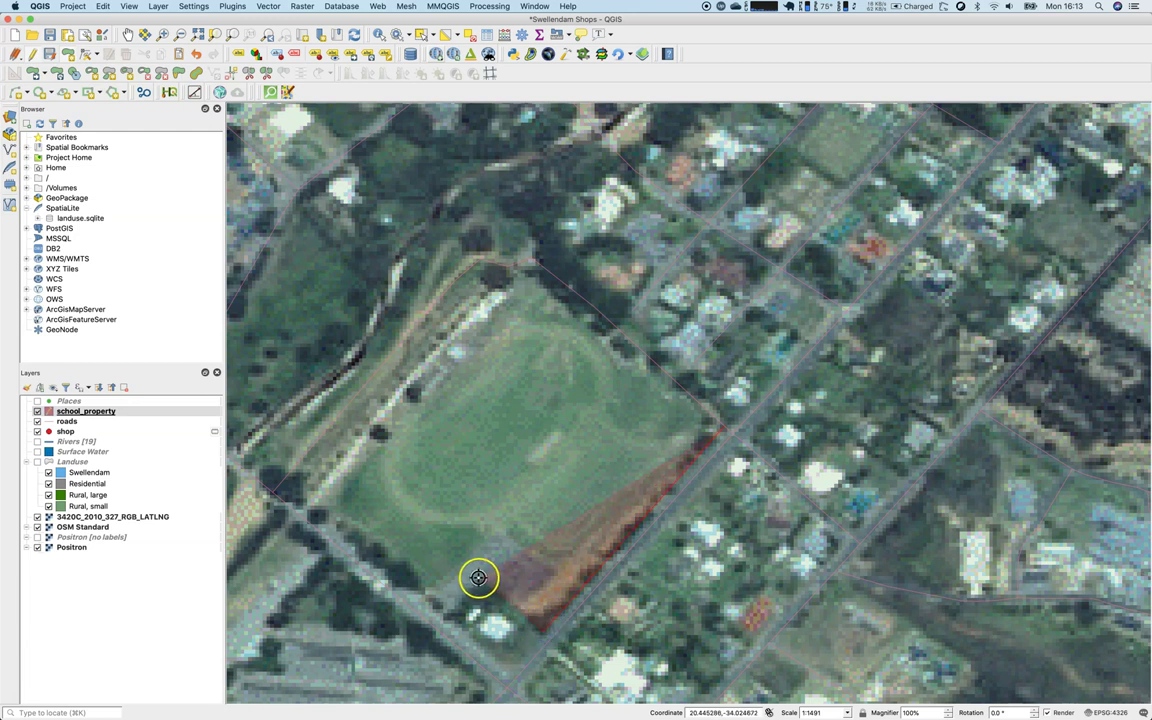
left_click(447, 617)
left_click(315, 510)
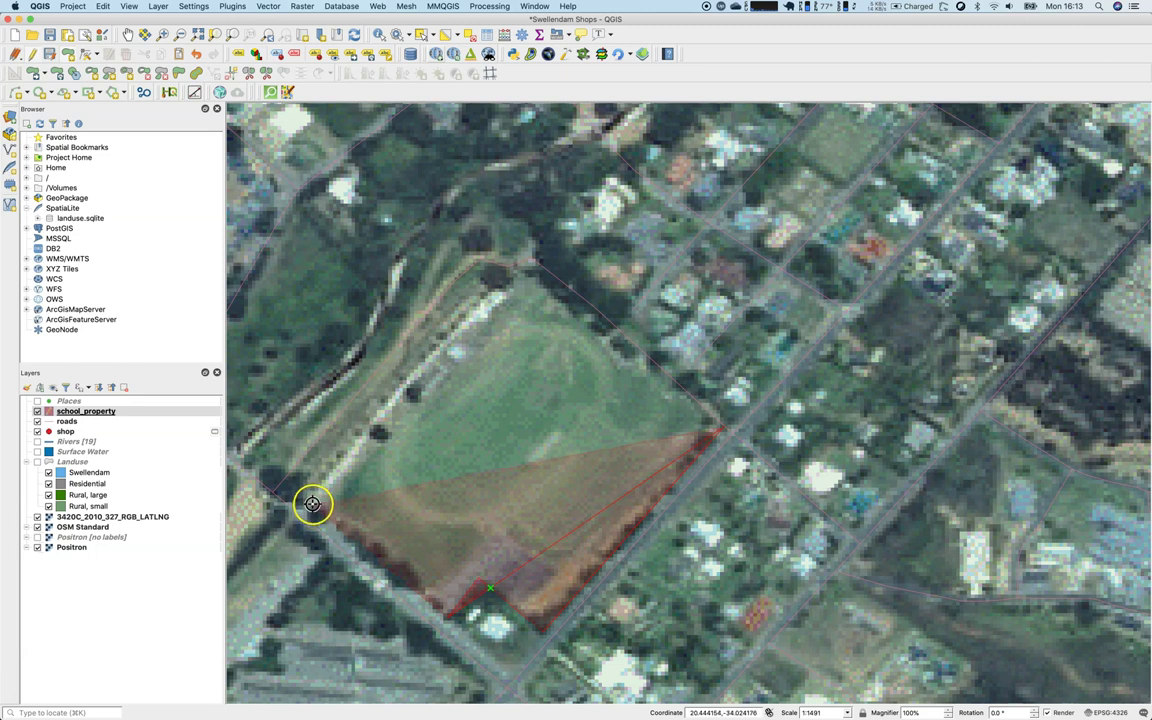
left_click(297, 491)
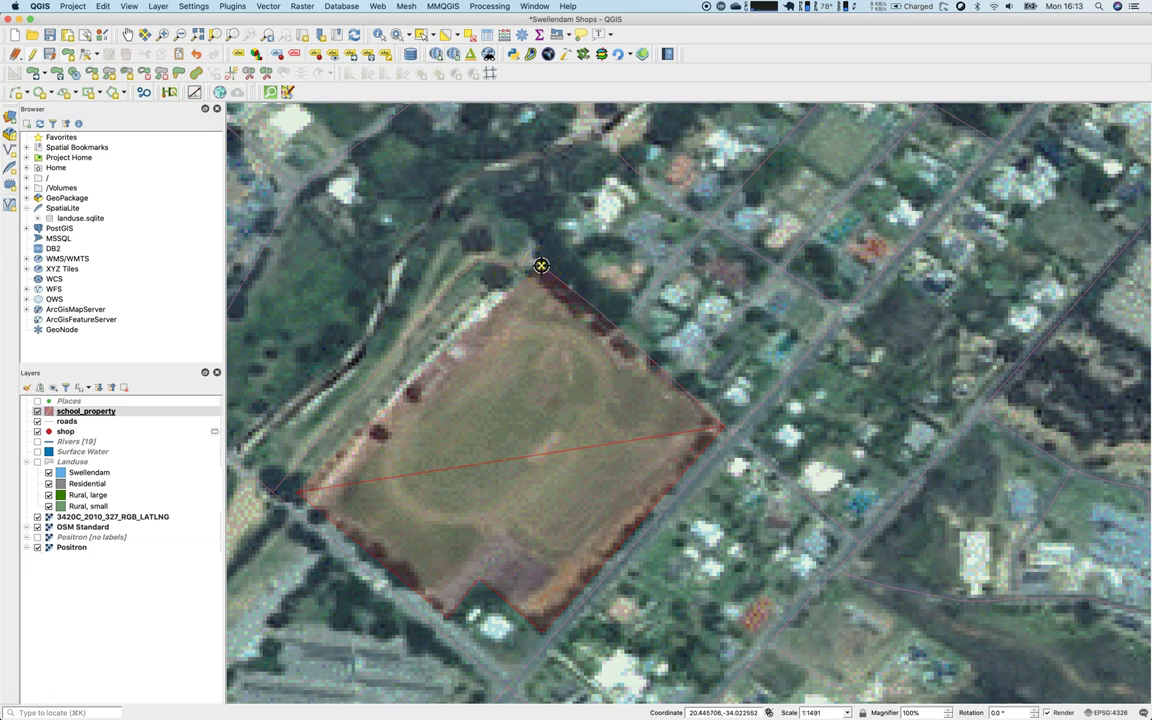
left_click(538, 260)
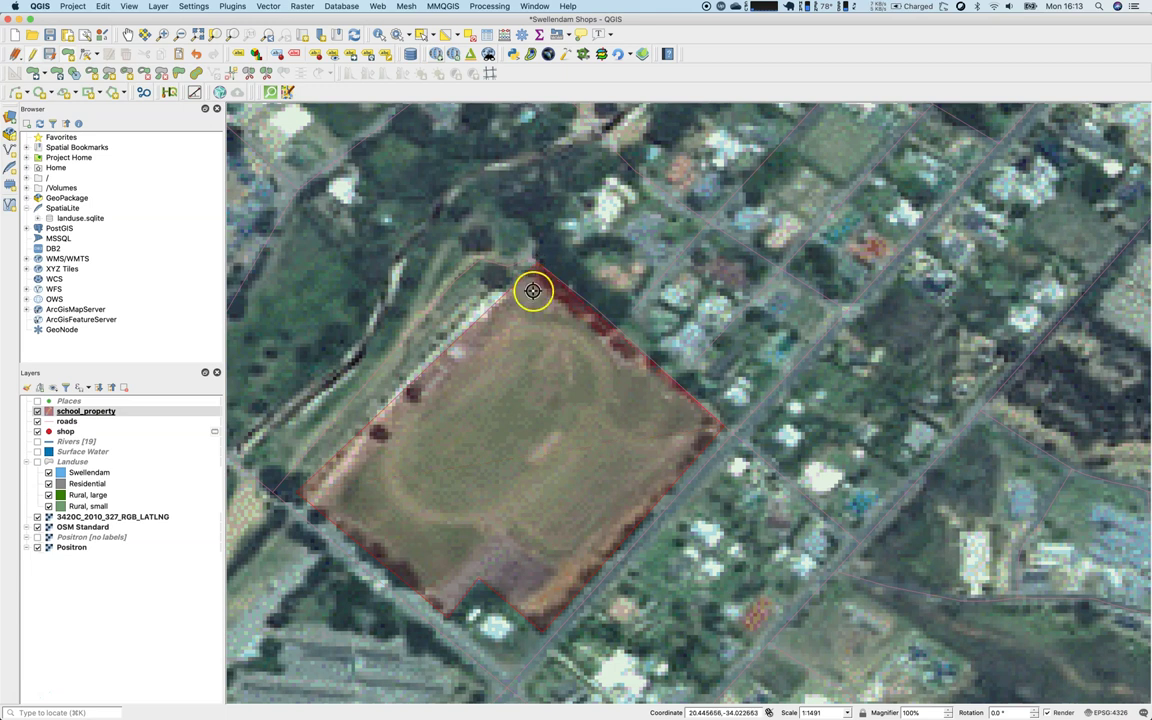
Complete the large sports field polygon with id 1 and the name Athletic Field
right_click(546, 351)
left_click(538, 256)
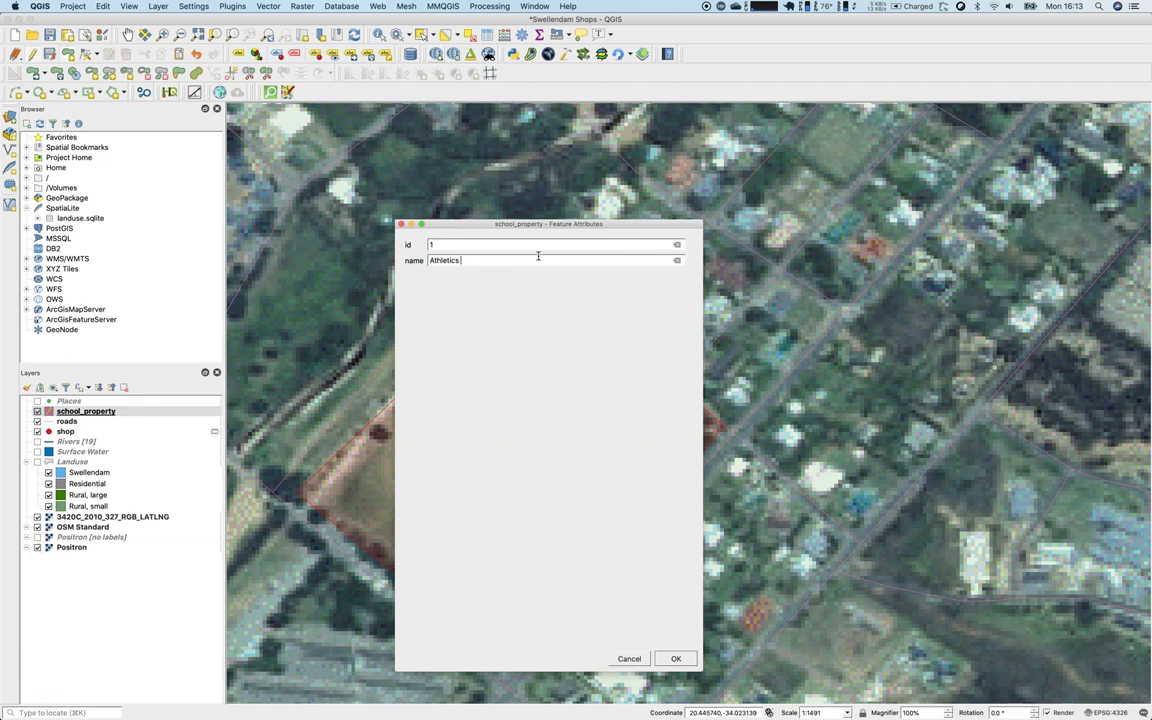
key("Return")
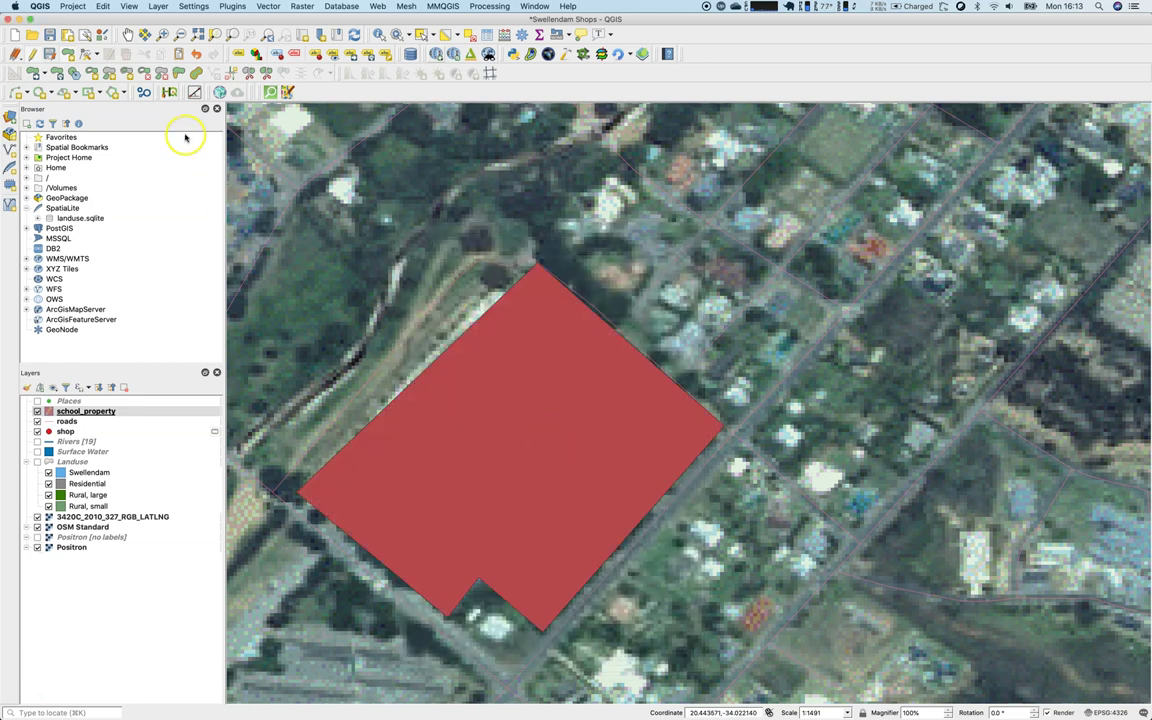
Trace a polygon around the school buildings and grounds southwest of the athletic field, leaving out the neighbouring lots along the southwestern road
left_click(128, 34)
left_click_drag(287, 260, 511, 190)
left_click_drag(458, 393, 470, 343)
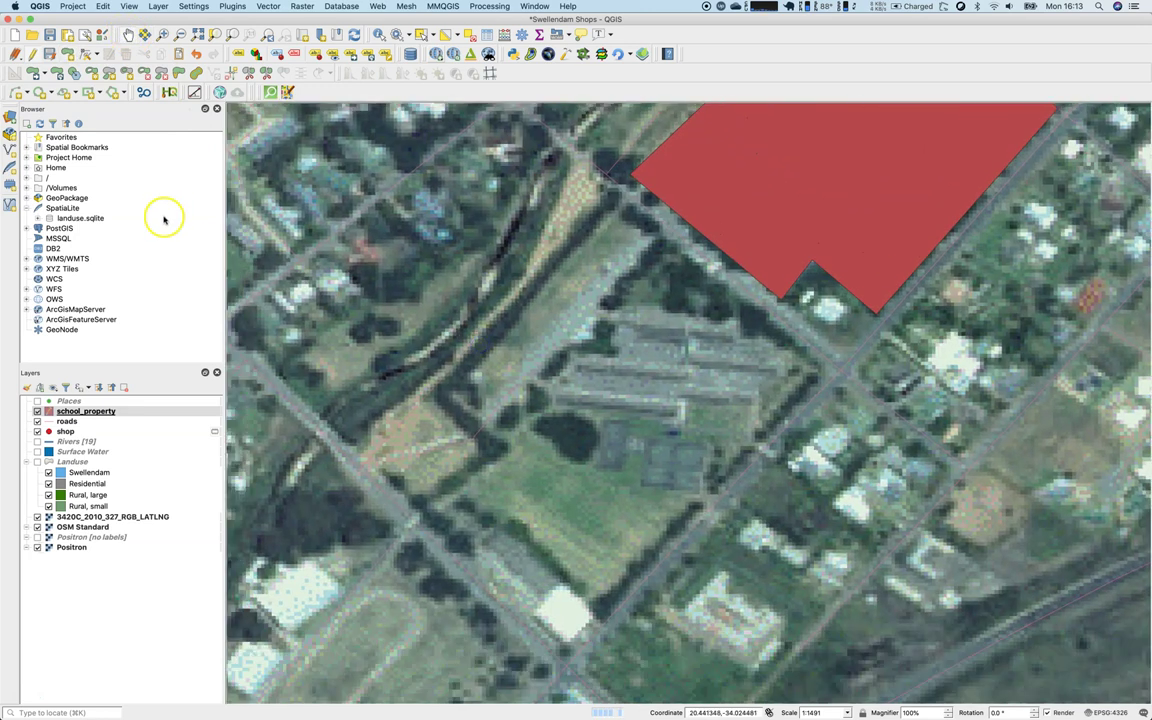
left_click(66, 53)
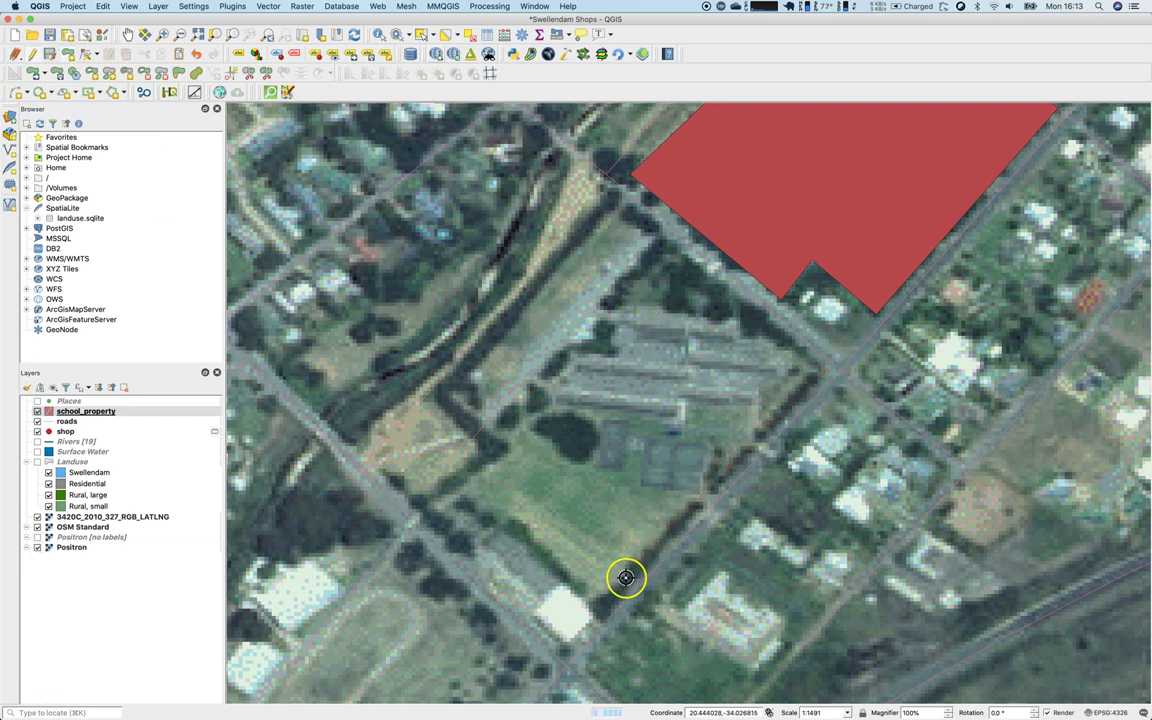
left_click(603, 611)
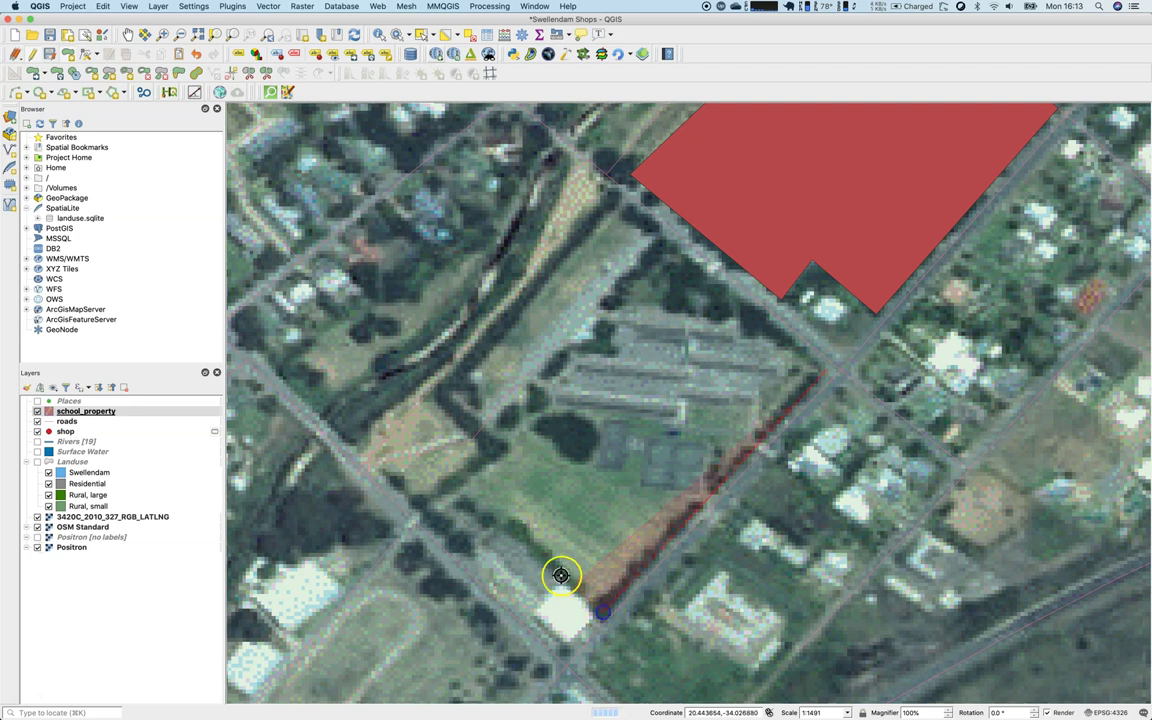
left_click(467, 547)
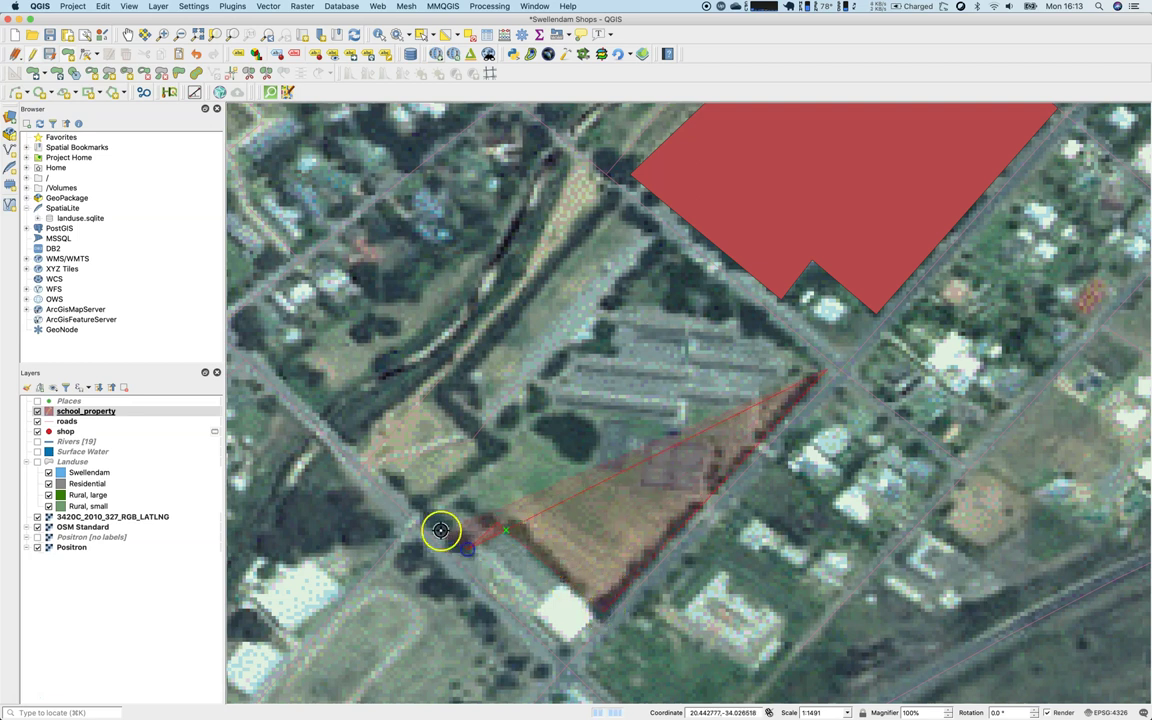
left_click(426, 511)
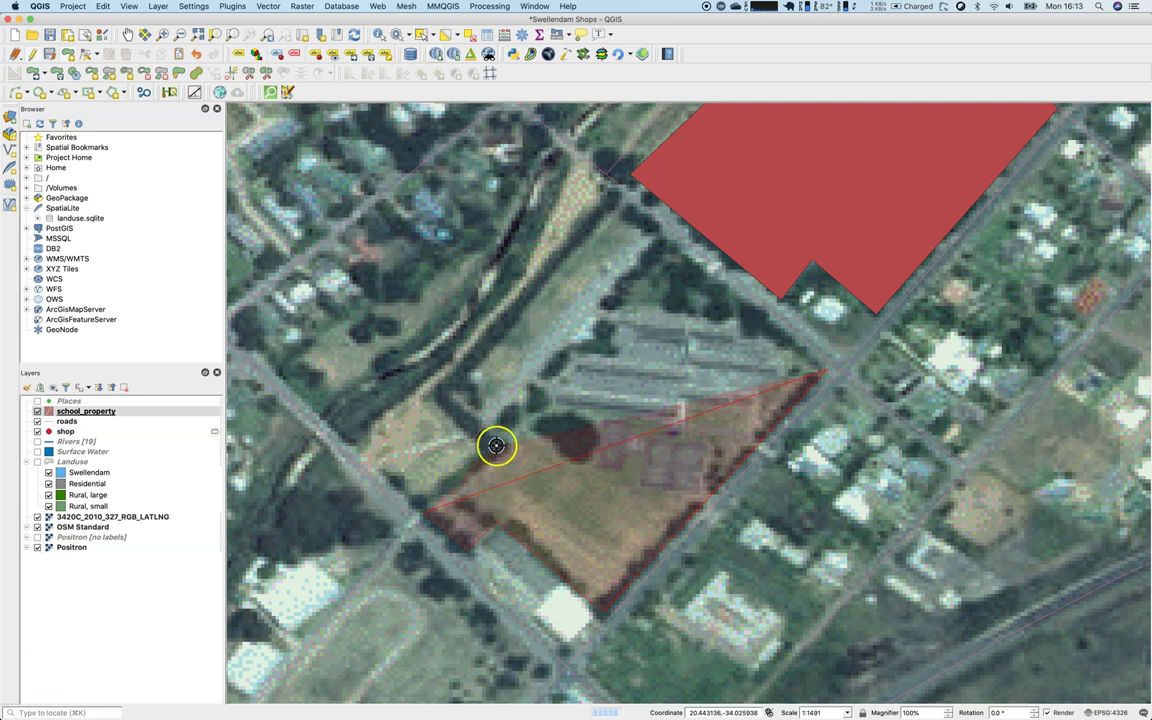
left_click_drag(488, 427, 433, 390)
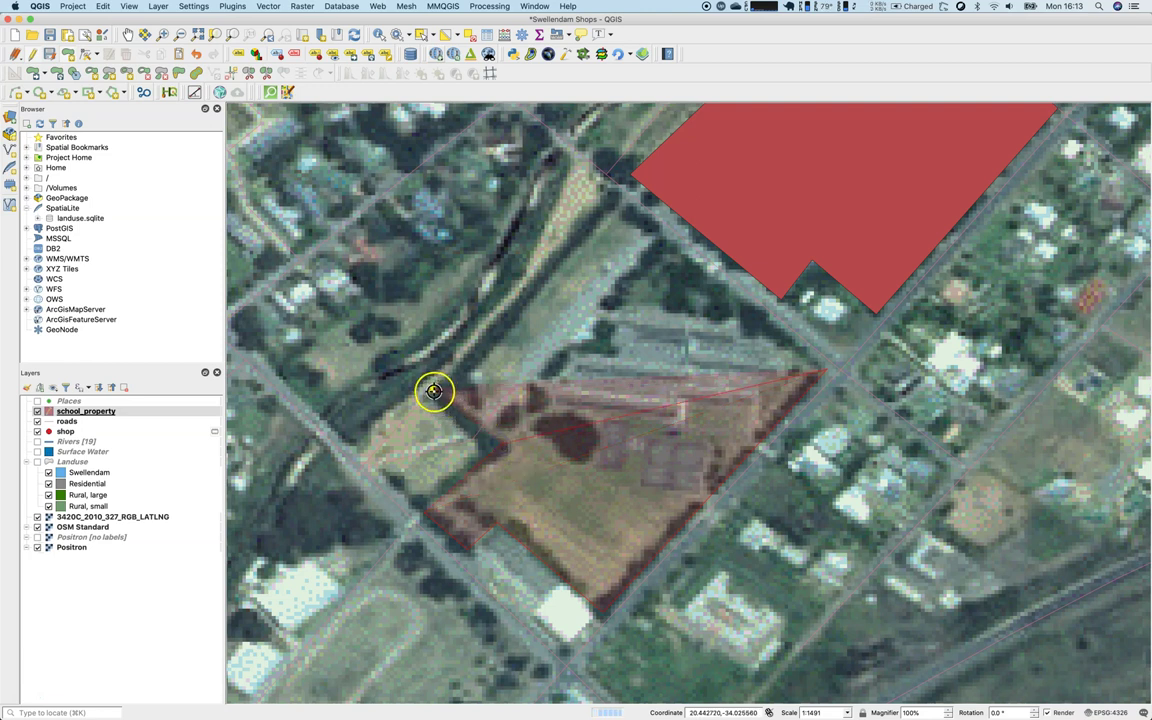
left_click_drag(627, 381, 615, 193)
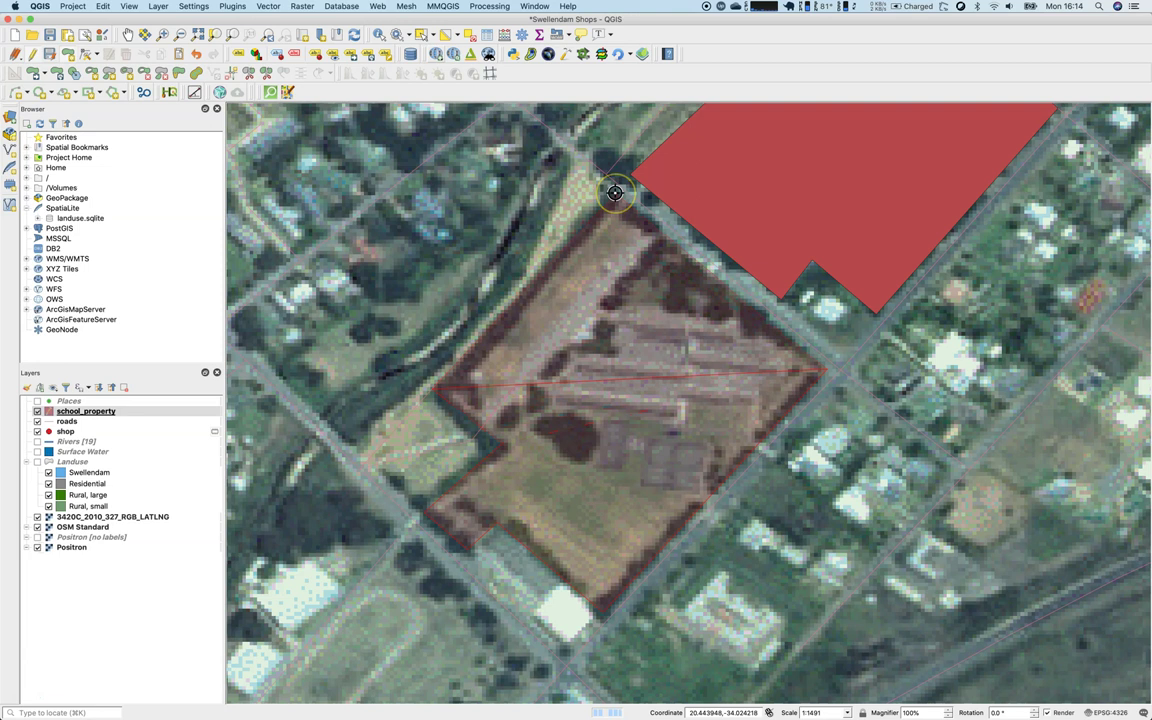
Complete the school grounds polygon with id 2 and the name School Campus, and save the layer edits
right_click(625, 277)
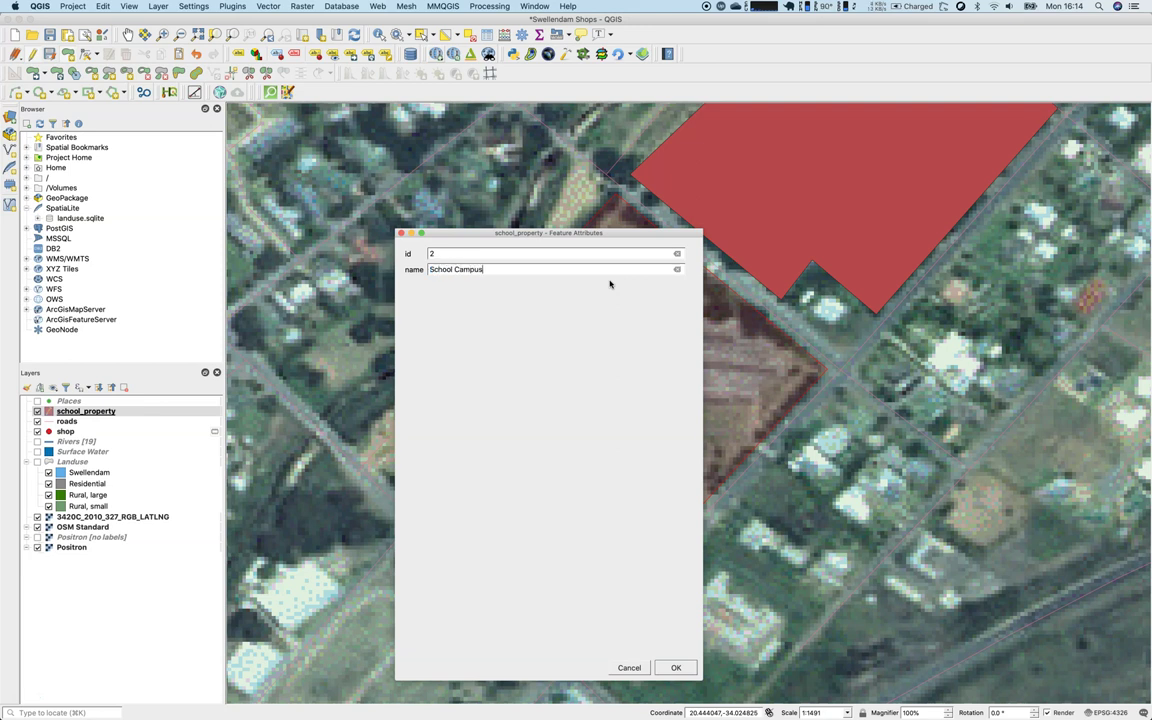
key("Return")
scroll(877, 356, "down", 1)
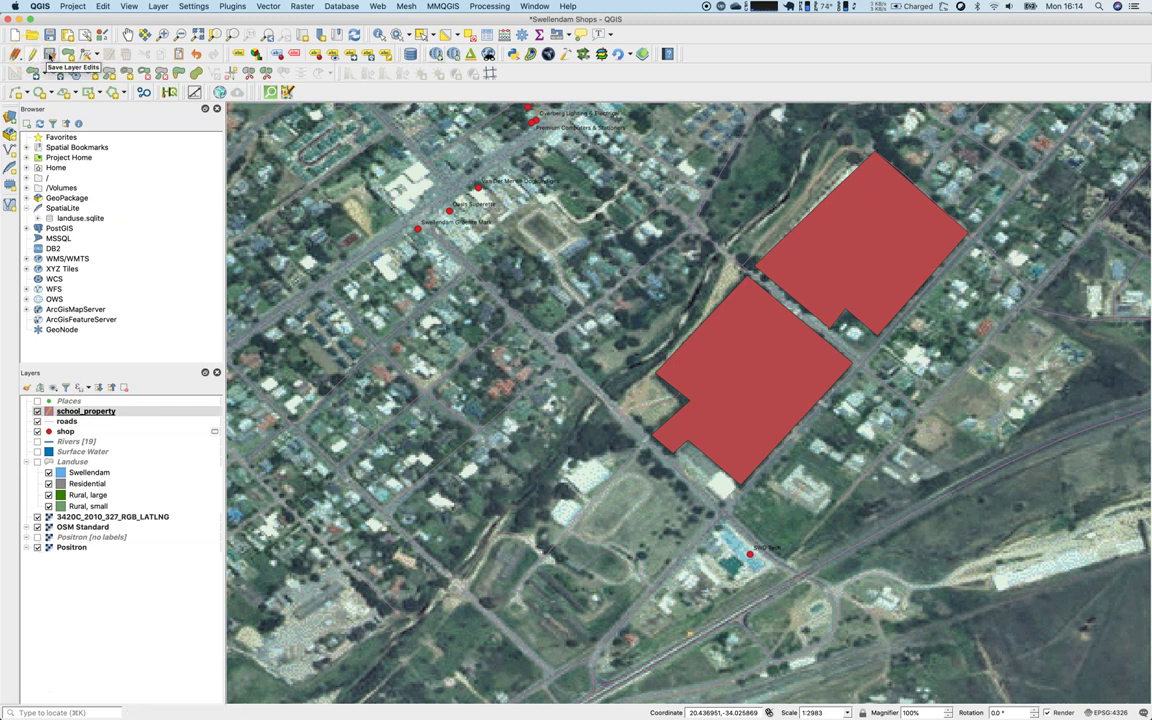
left_click(49, 55)
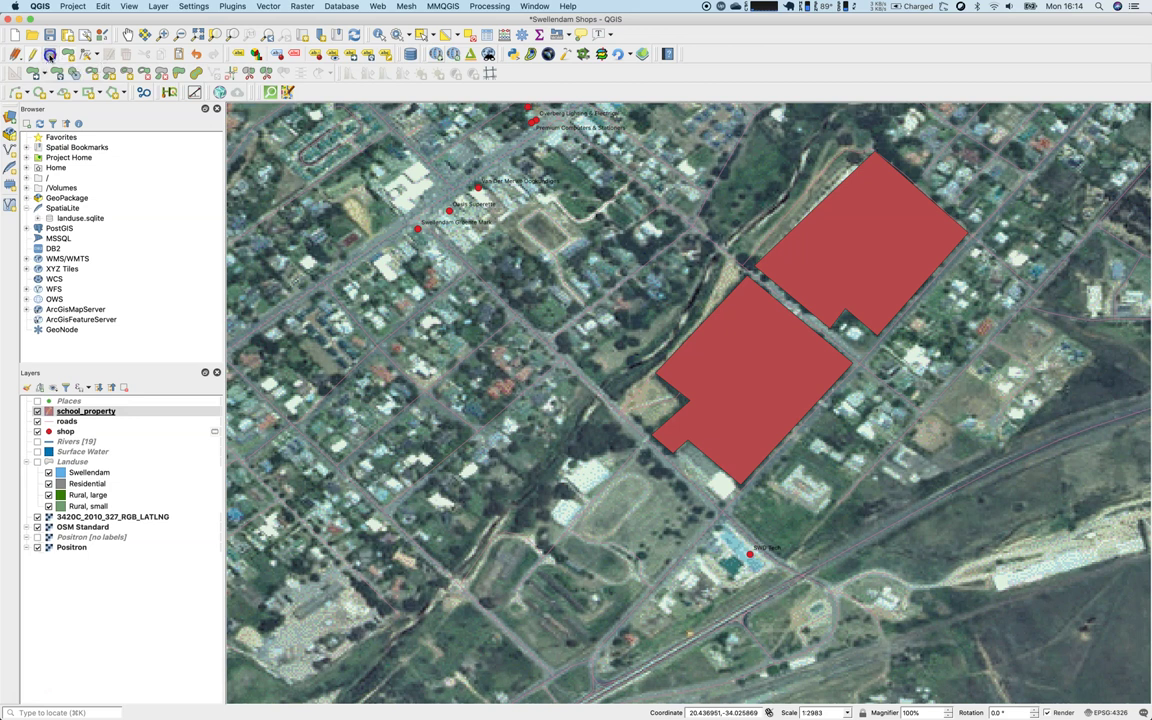
Review the school_property attribute table with its records sorted by id, and close it
right_click(87, 412)
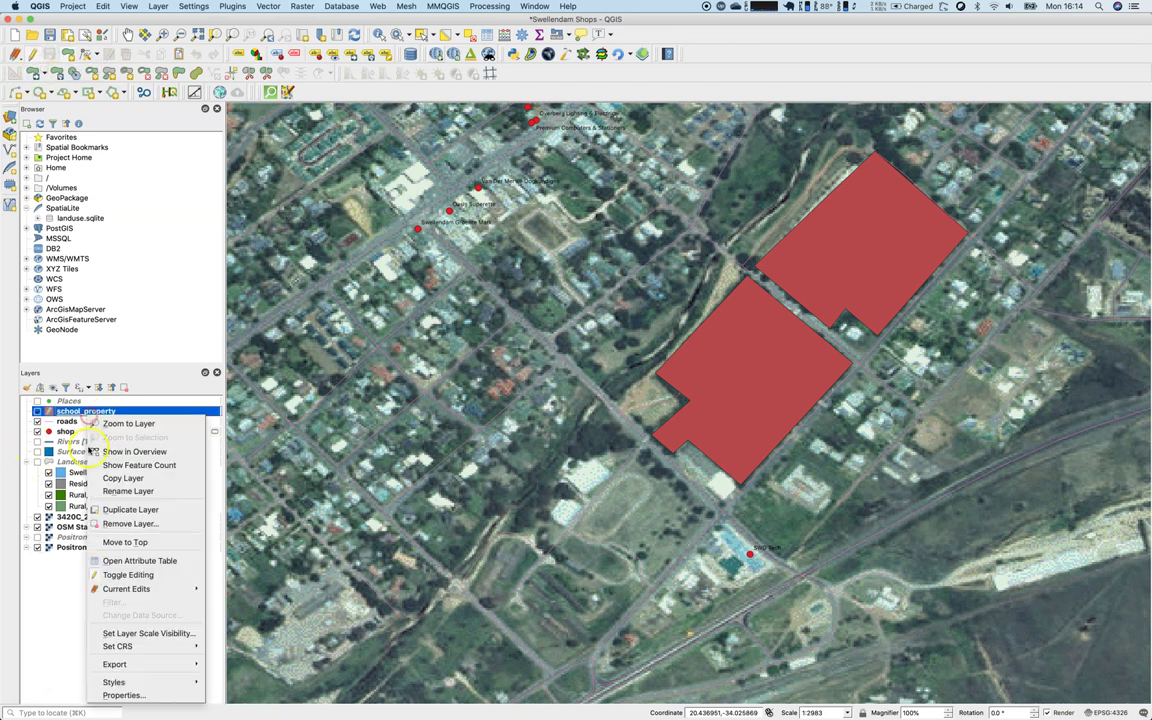
left_click(125, 560)
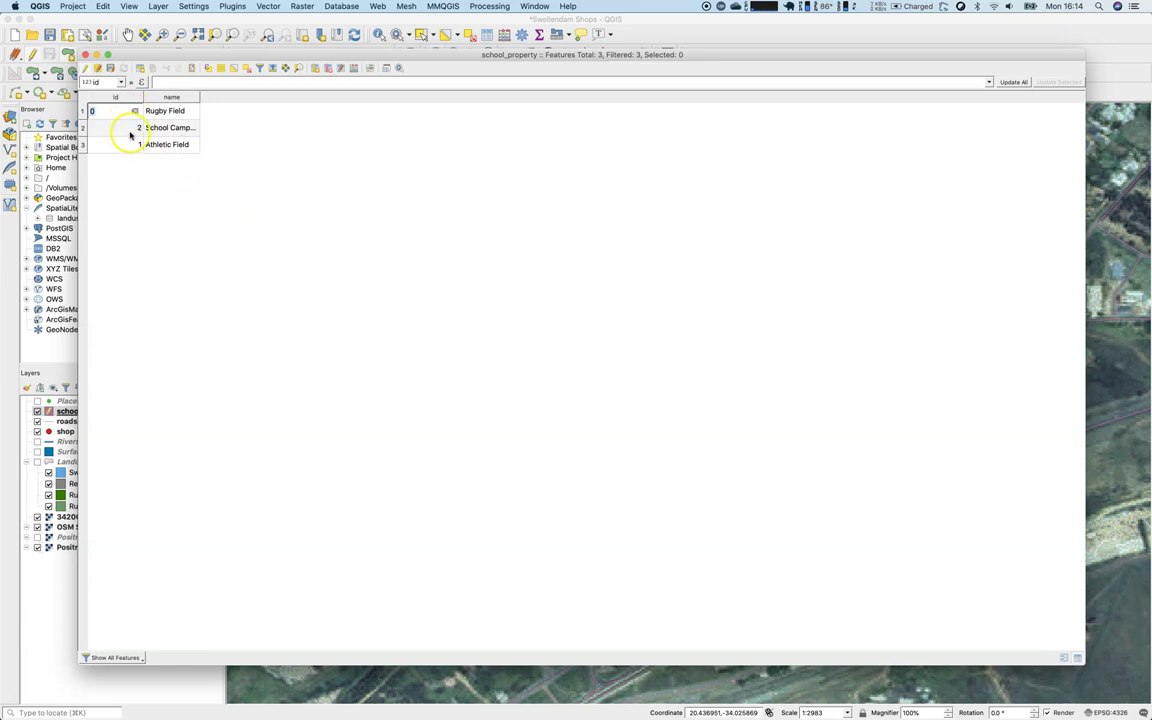
left_click(121, 185)
left_click(138, 96)
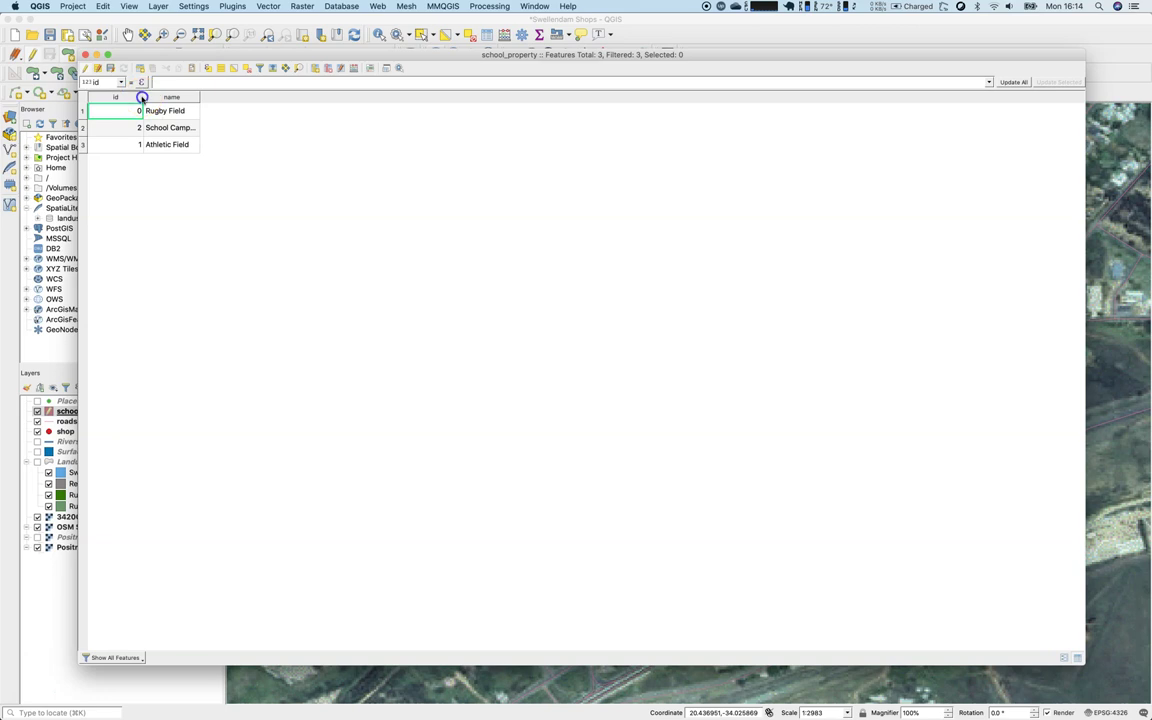
left_click(146, 231)
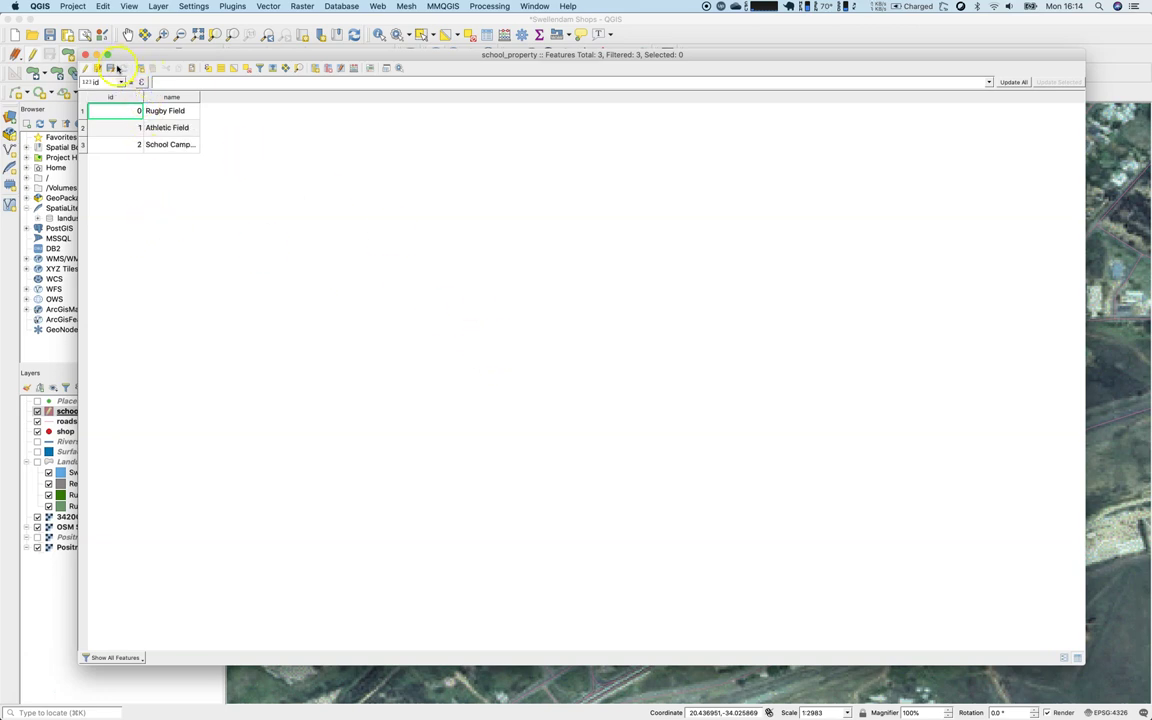
left_click(87, 54)
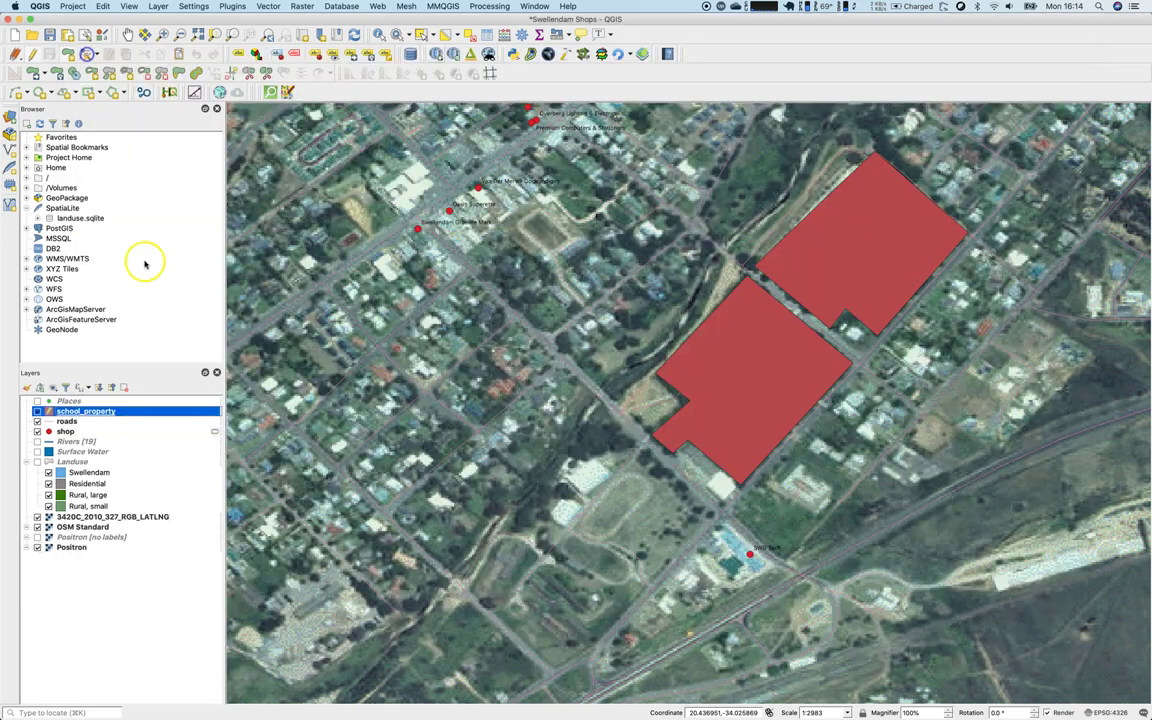
Inspect all the digitized school polygons together on the map and reopen the school_property attribute table
left_click(128, 34)
left_click_drag(476, 231, 309, 291)
left_click_drag(411, 270, 351, 333)
right_click(85, 411)
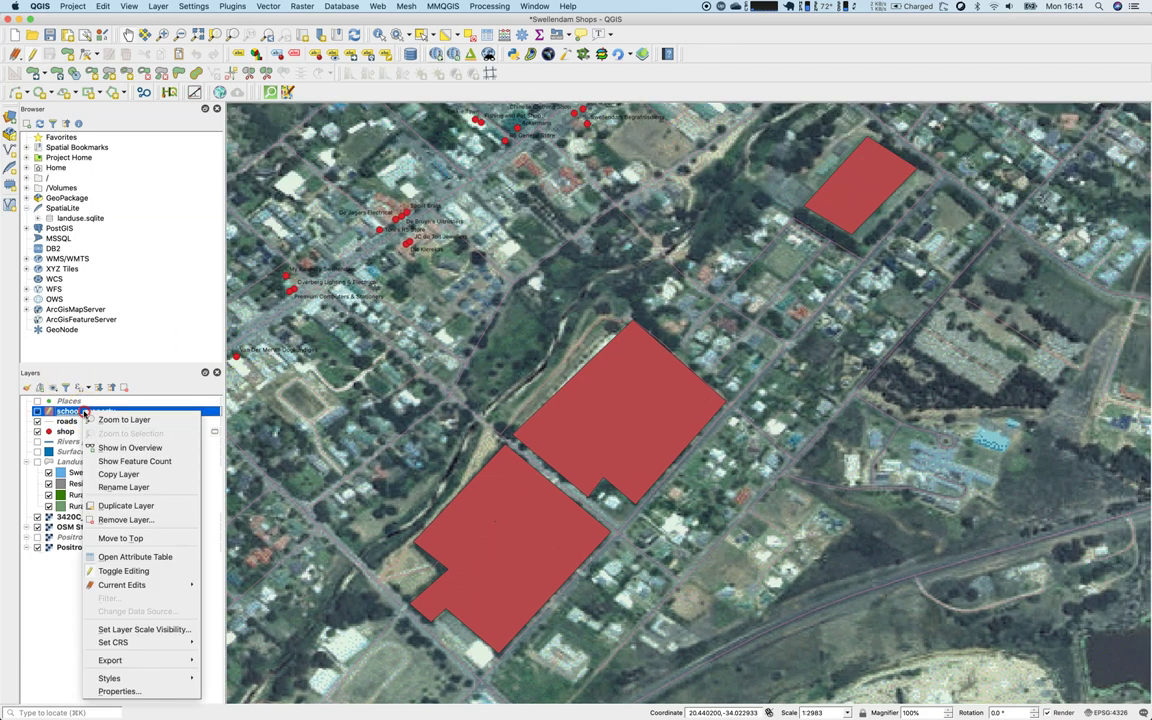
left_click(121, 556)
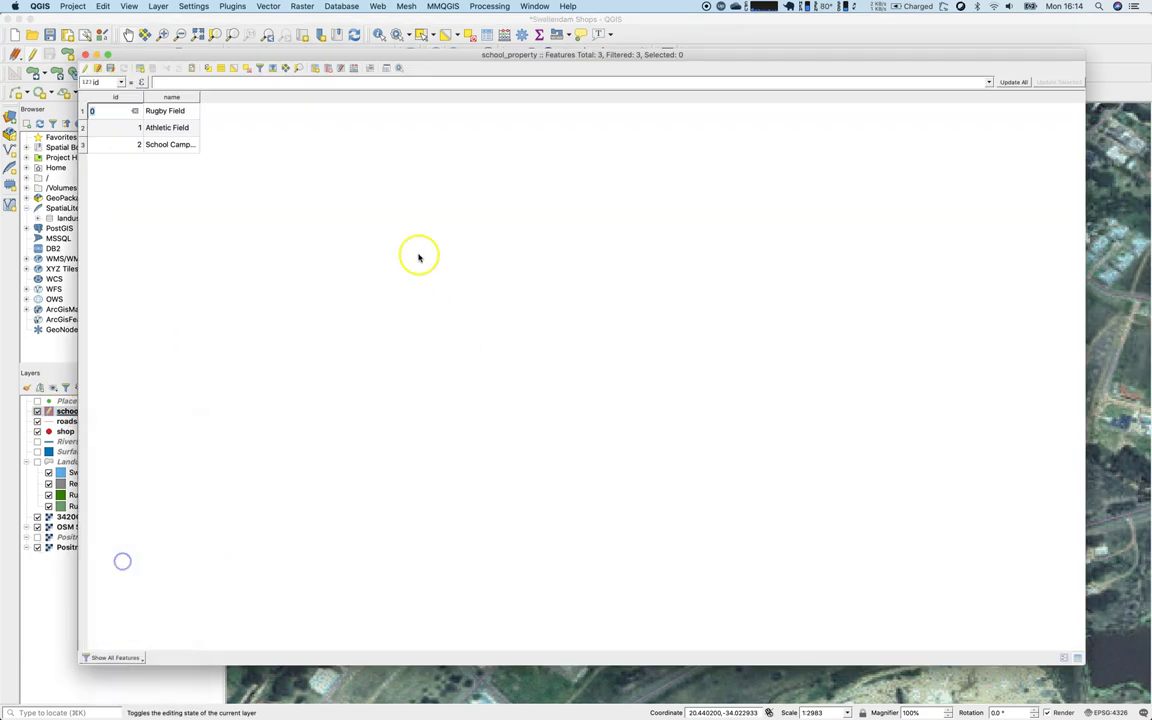
Examine the id and name cells of the school_property records without changing their values, and close the attribute table
double_click(181, 110)
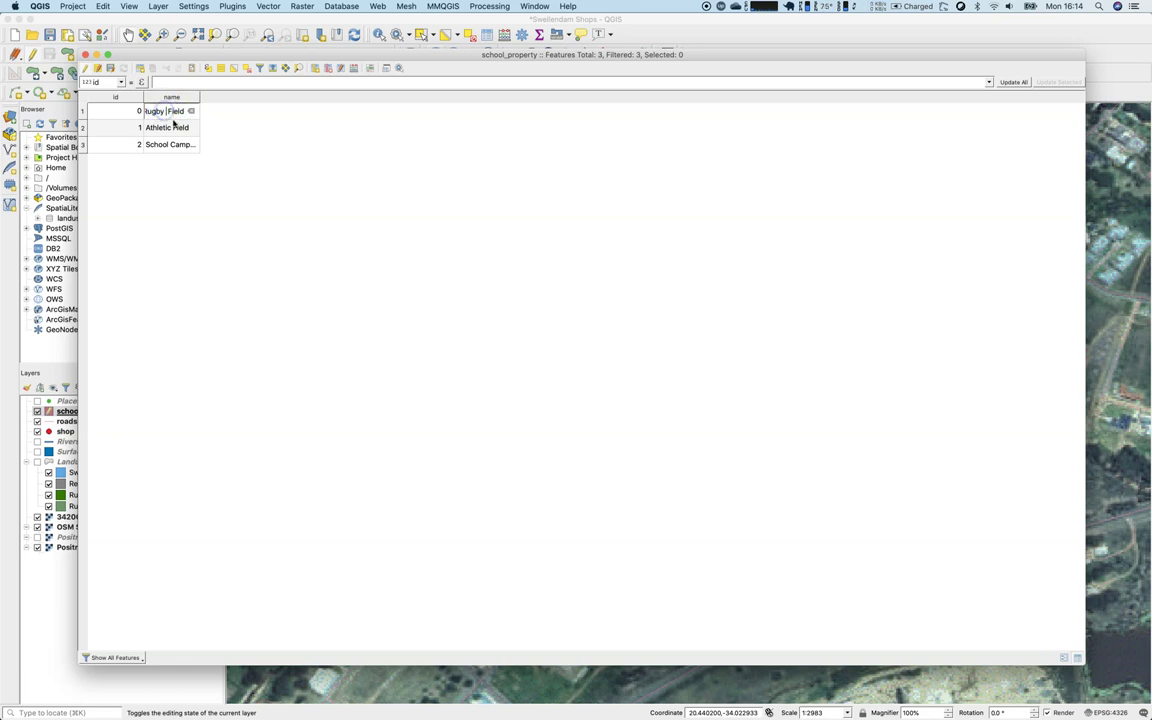
double_click(183, 127)
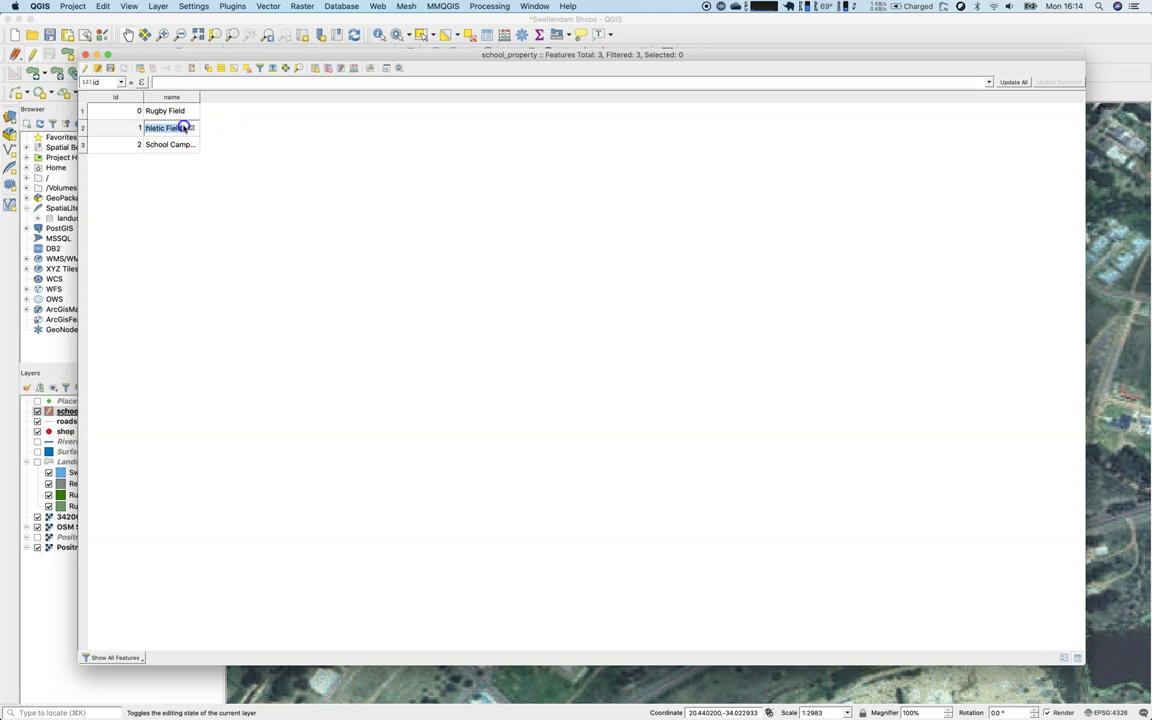
double_click(125, 145)
key("Tab")
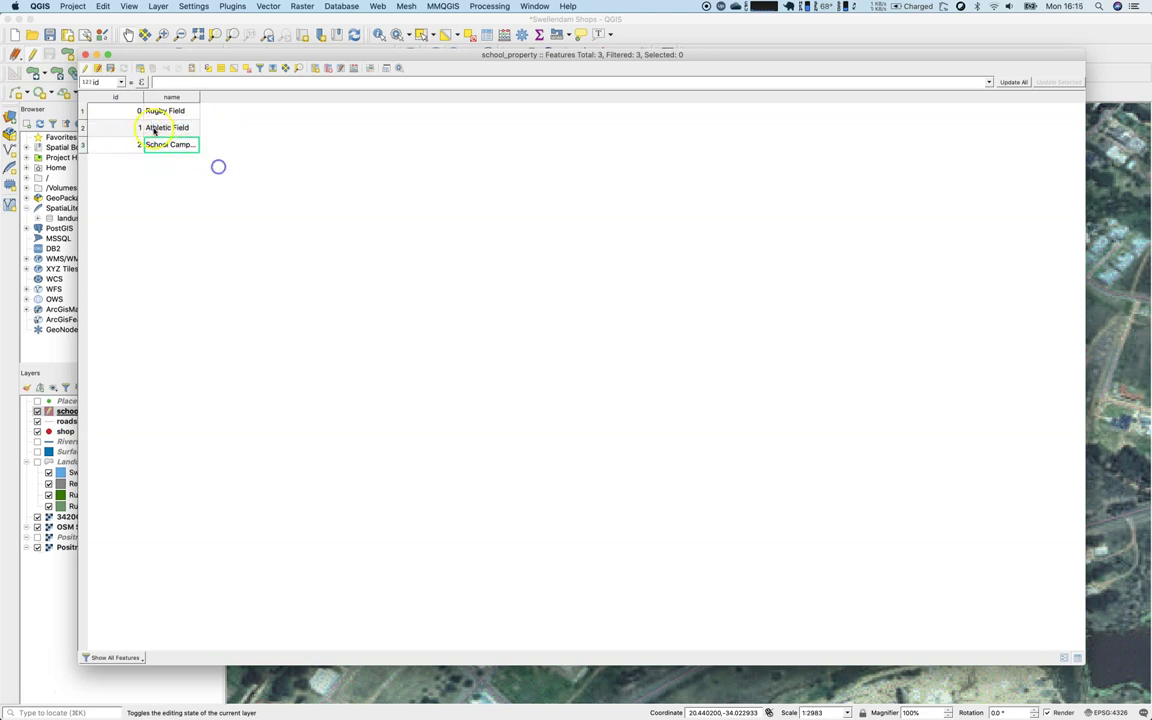
left_click(99, 69)
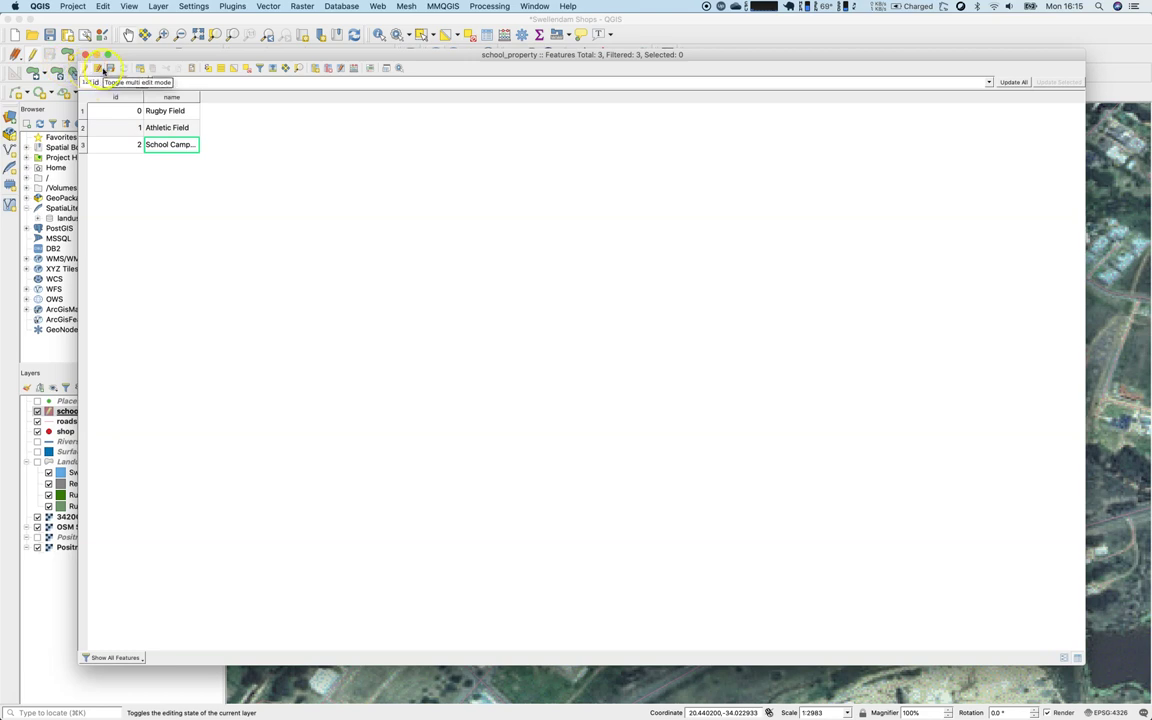
left_click(86, 56)
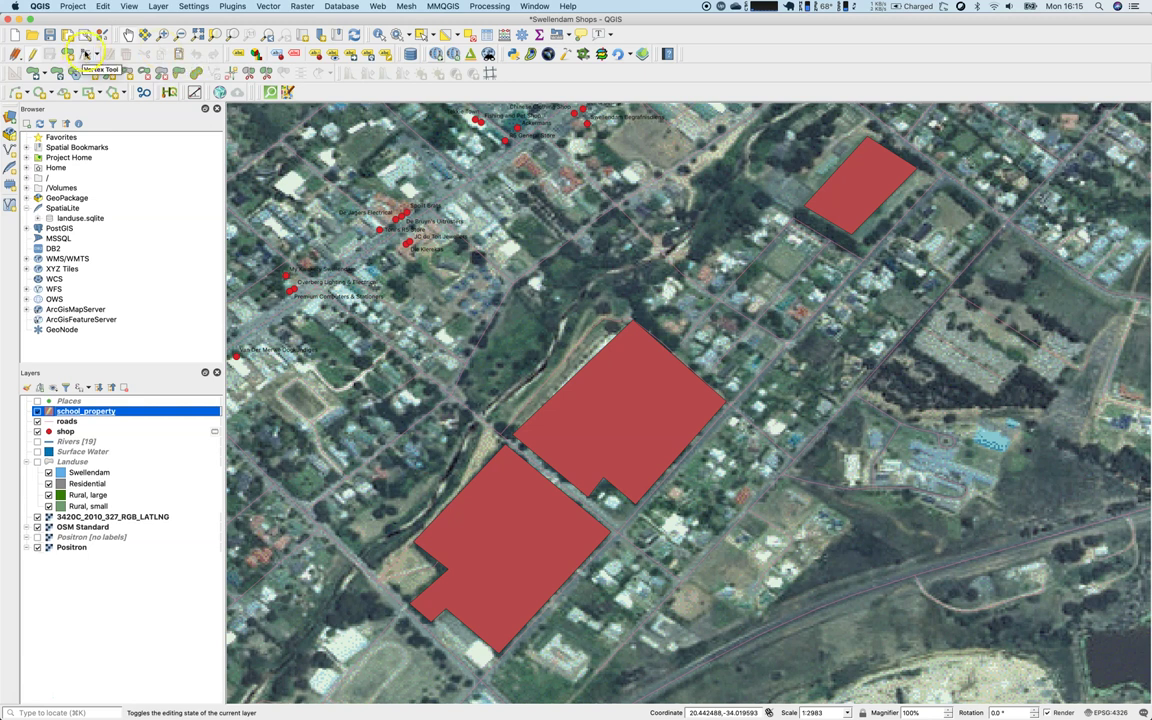
With the Vertex Tool, move the athletic field polygon's western corner out to the northwest, and bring it back to the road corner beside the campus polygon
left_click(86, 54)
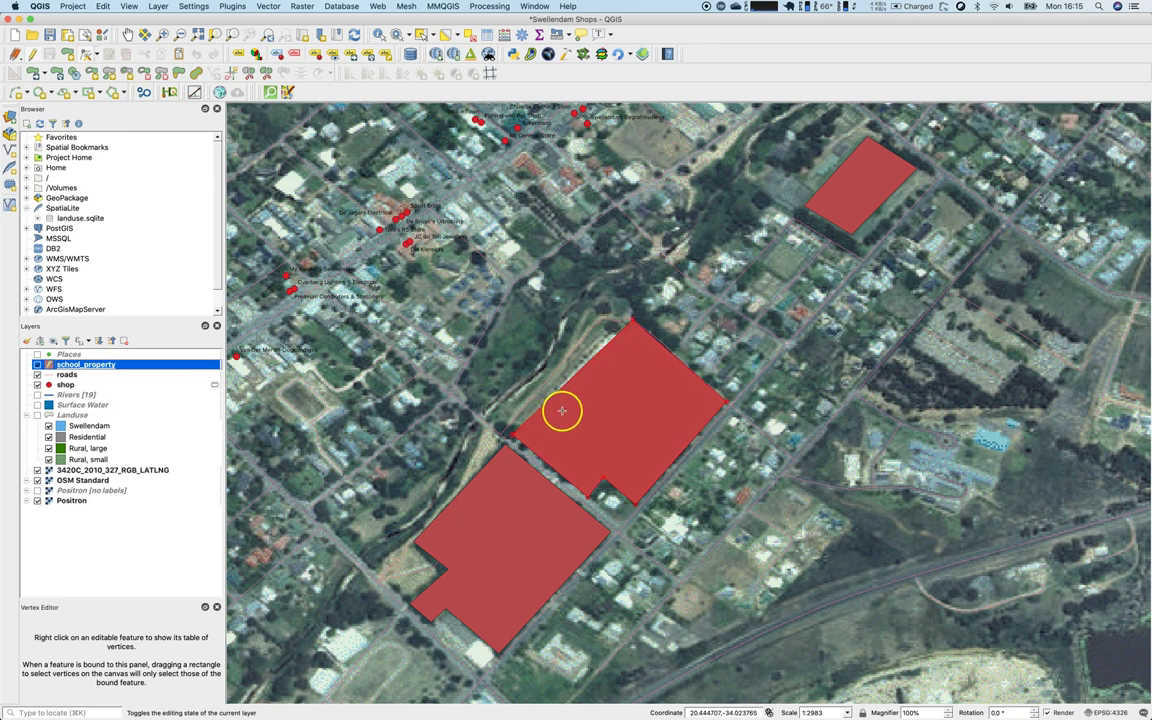
left_click(563, 441)
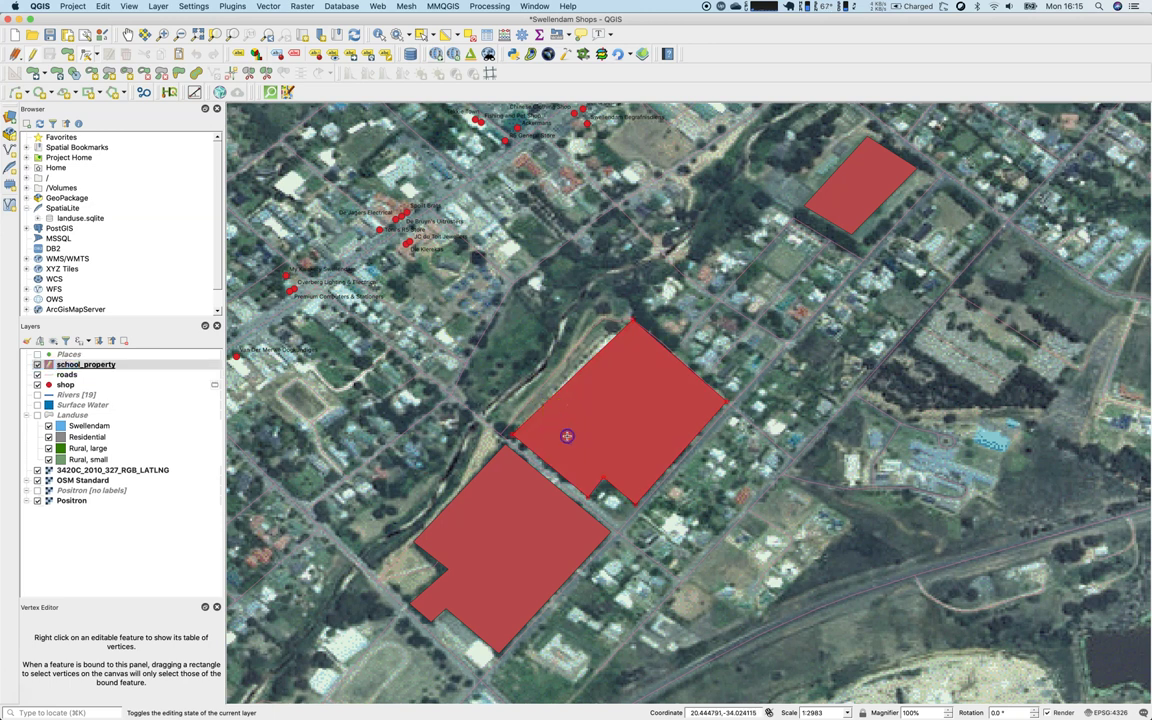
left_click(512, 434)
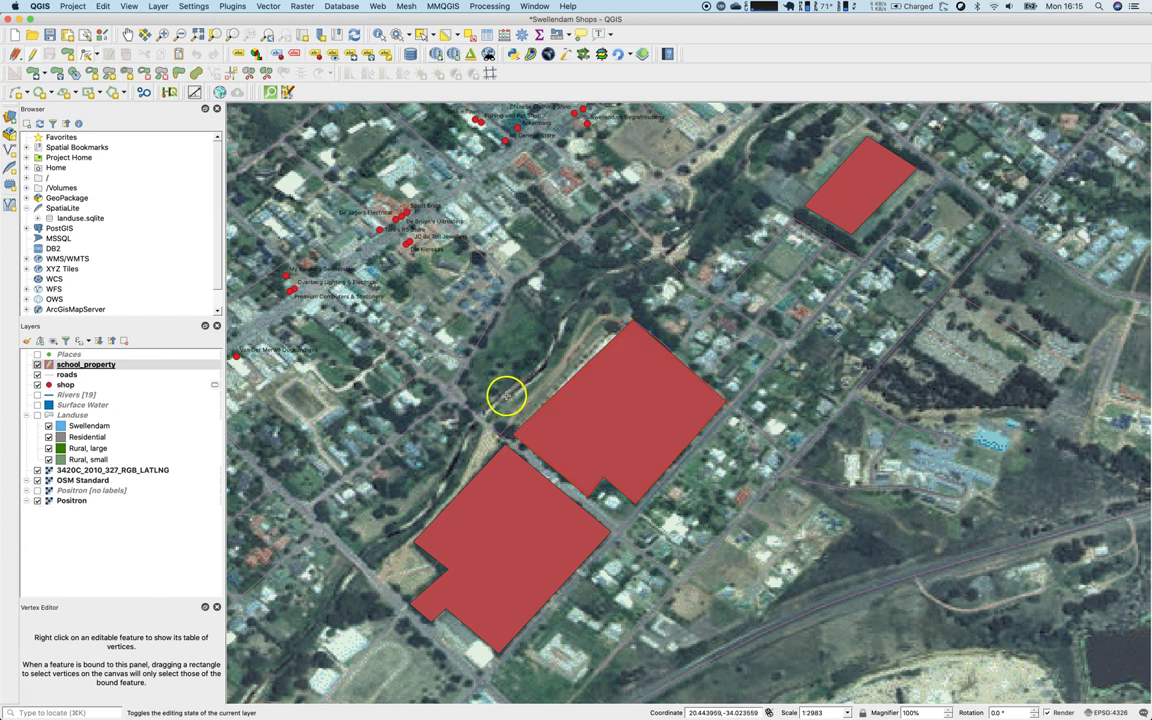
left_click(459, 398)
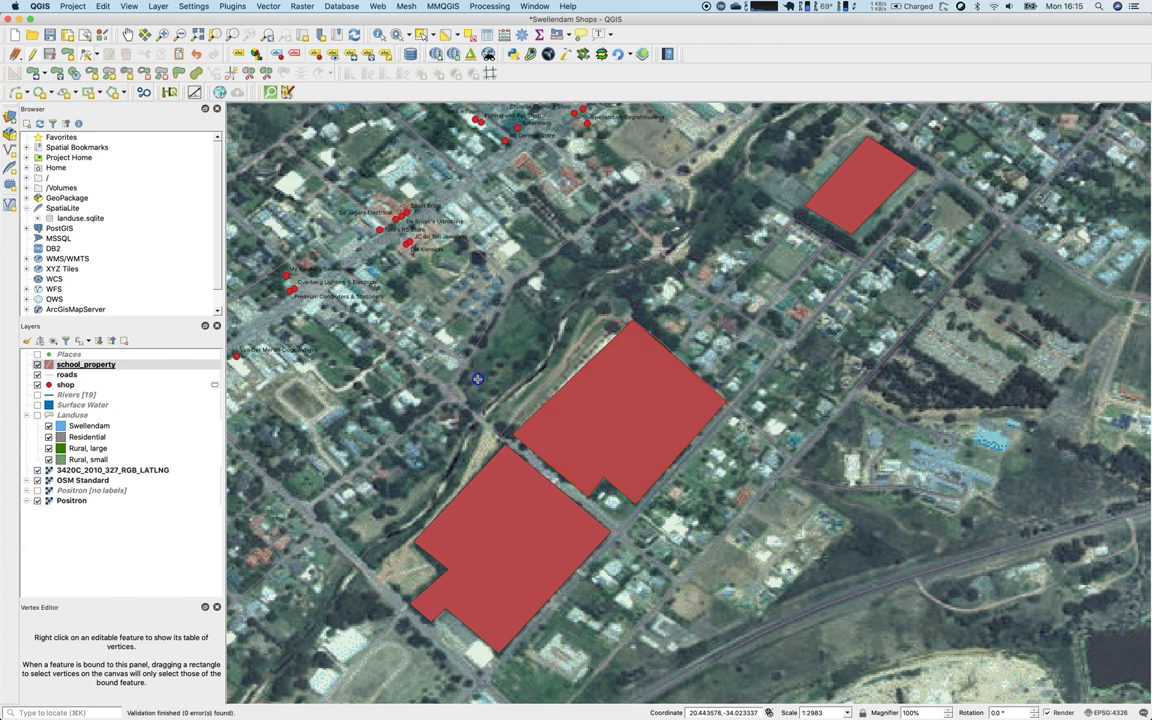
left_click(485, 392)
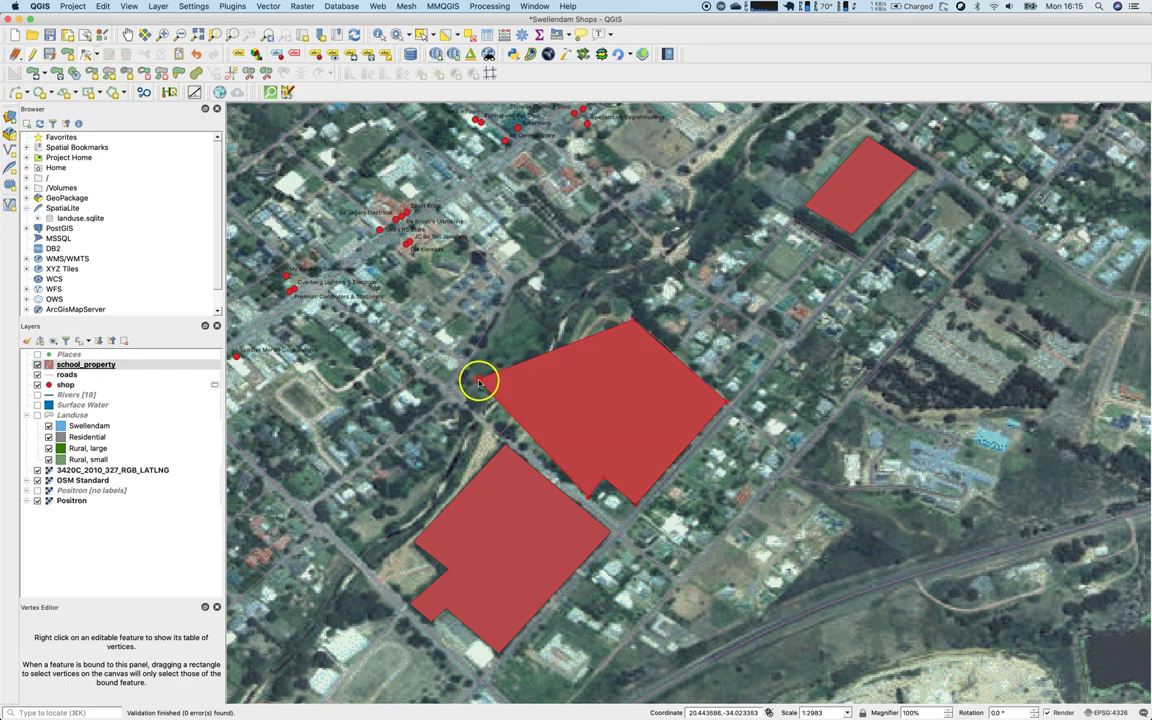
left_click(496, 406)
left_click_drag(496, 406, 510, 433)
left_click(505, 431)
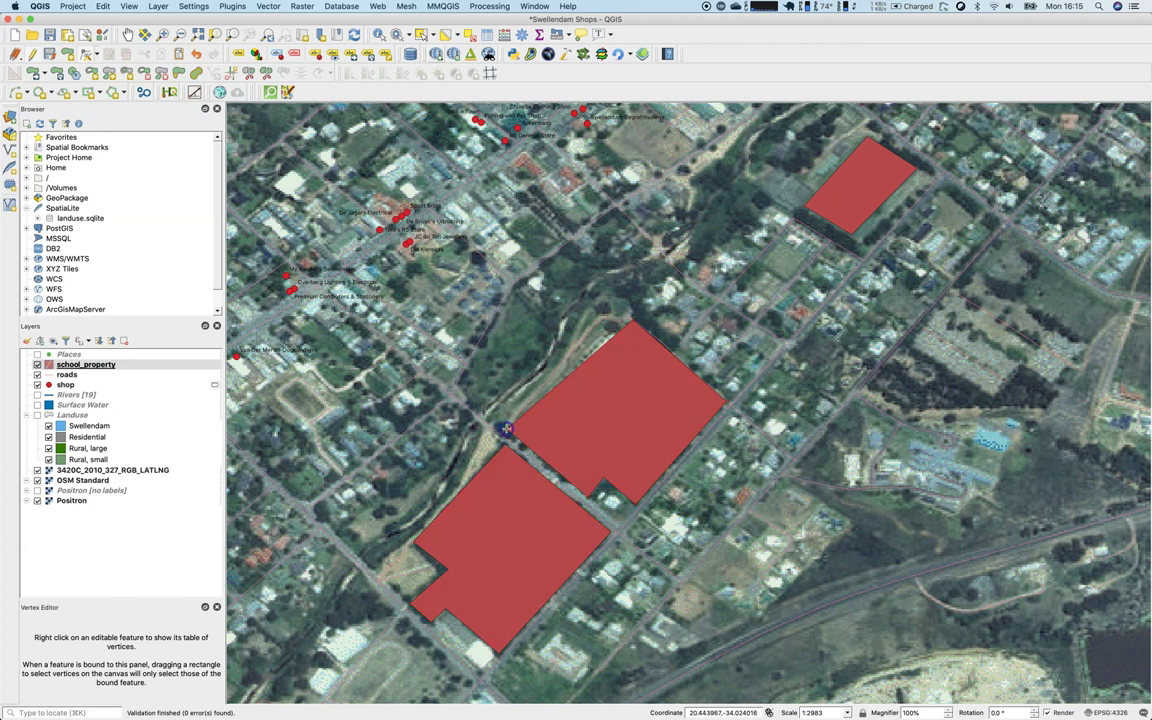
Review the vertex coordinates of the athletic field and rugby field polygons in an enlarged Vertex Editor, and end the school_property editing session
right_click(603, 400)
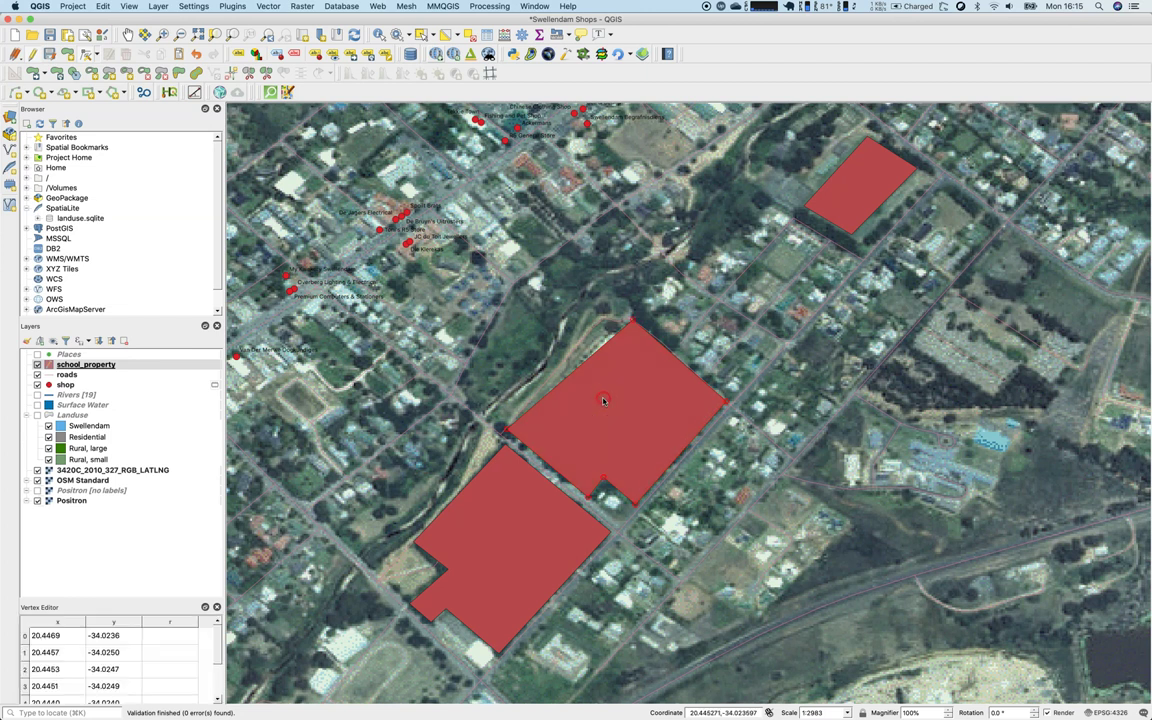
right_click(520, 508)
left_click_drag(95, 600, 97, 452)
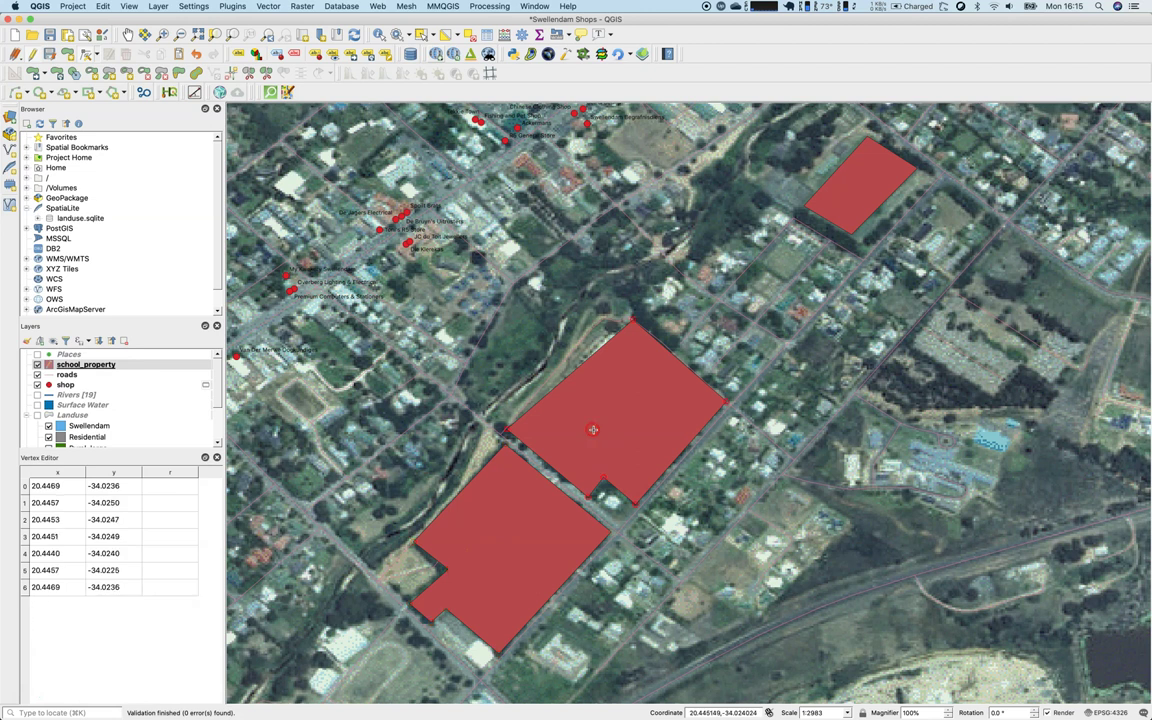
right_click(851, 210)
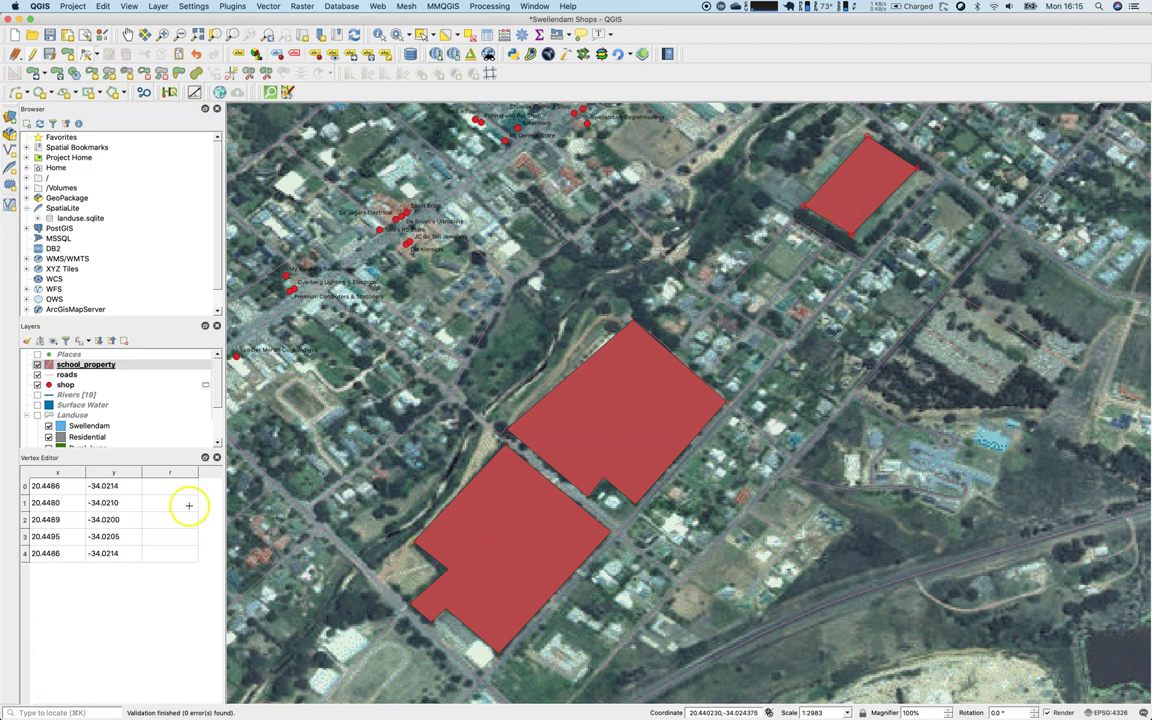
left_click(90, 503)
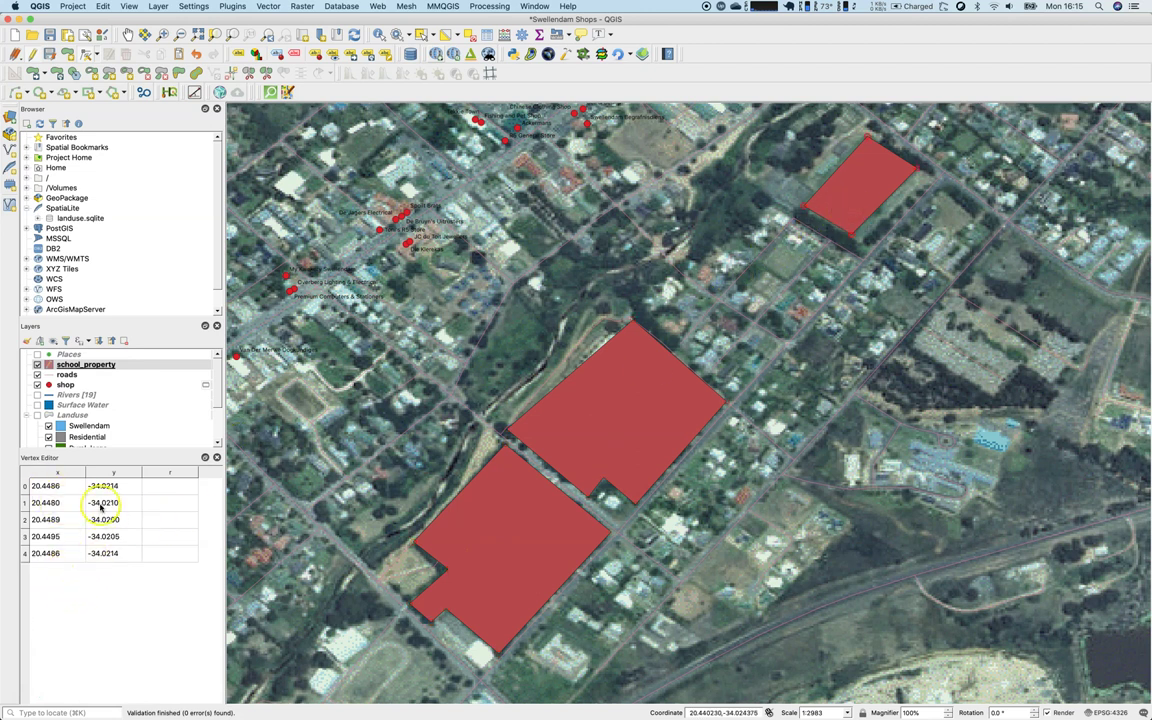
left_click(114, 584)
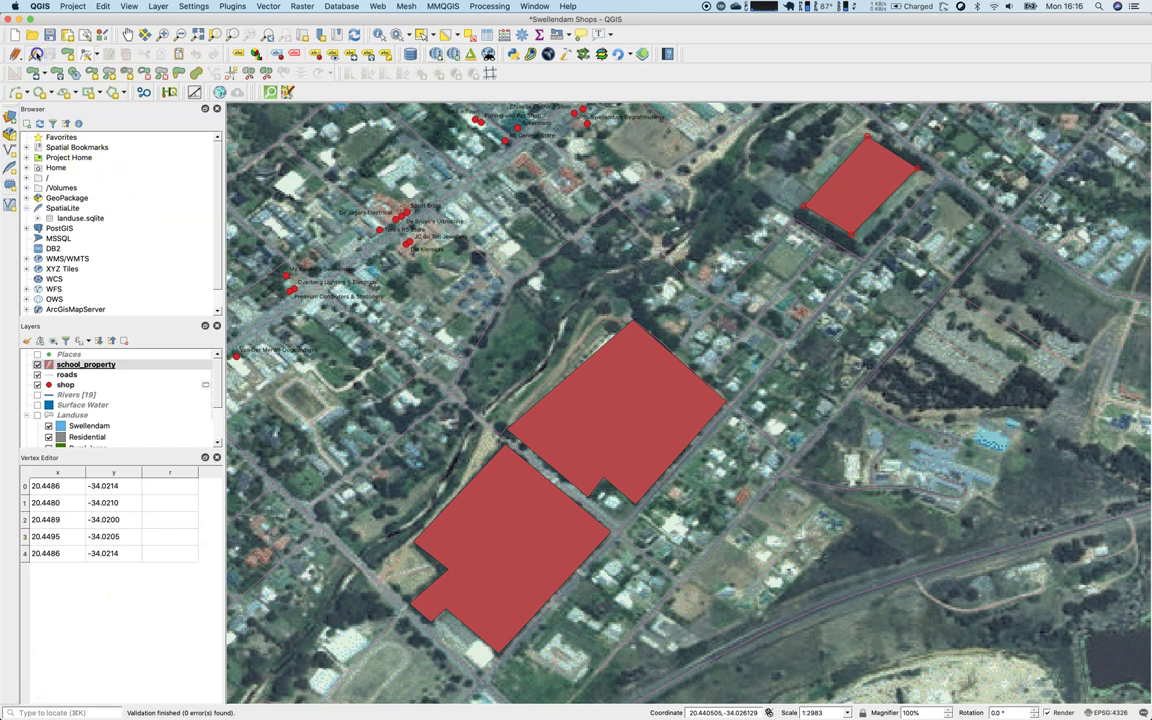
left_click(36, 54)
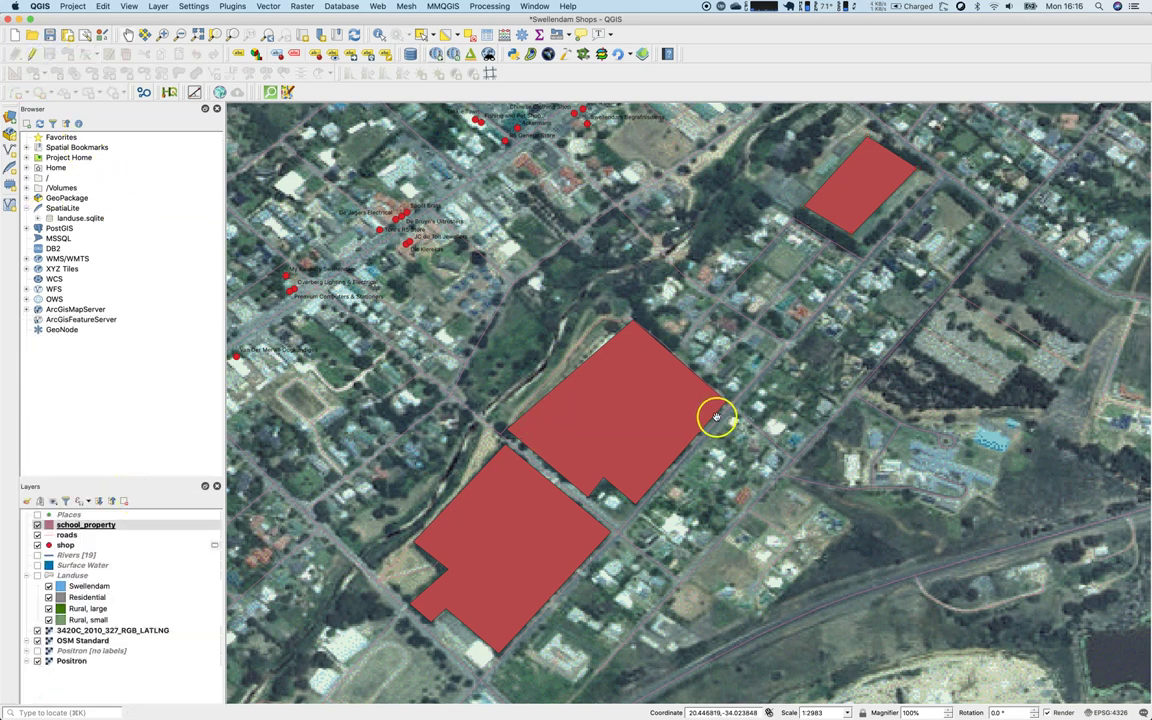
Examine the aerial image from the school polygons to the open land south of town for tracks missing from the roads layer
scroll(716, 417, "down", 1)
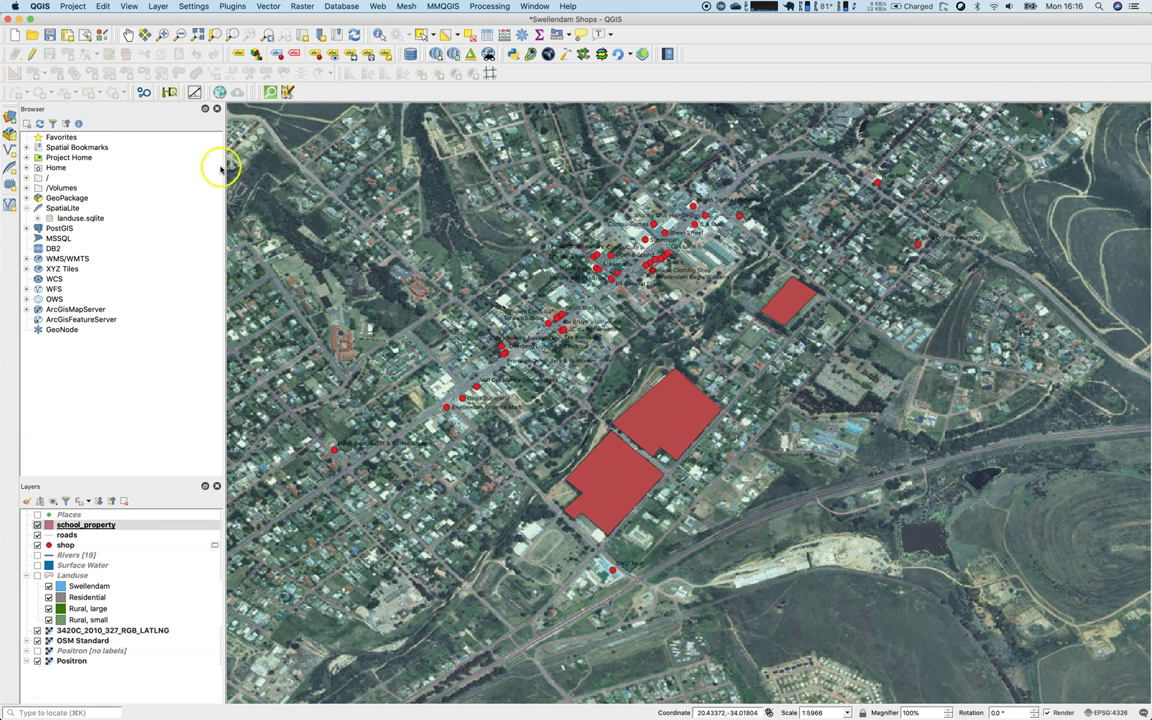
left_click(129, 34)
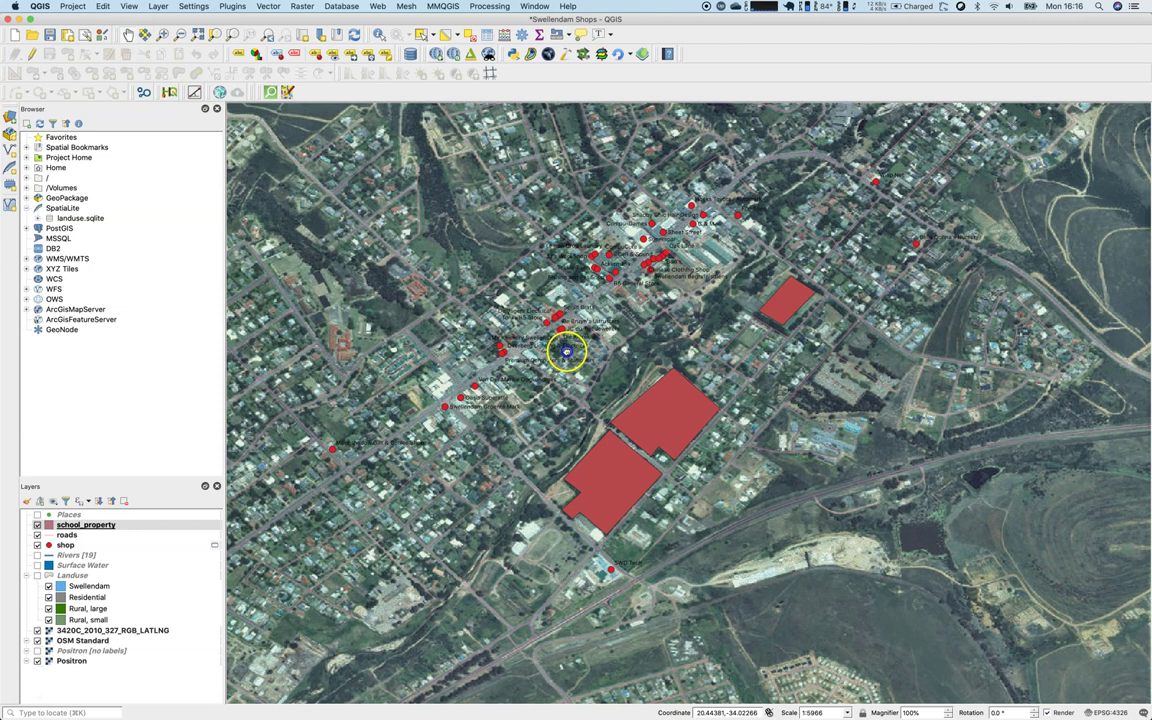
left_click_drag(494, 352, 591, 378)
left_click_drag(640, 420, 612, 386)
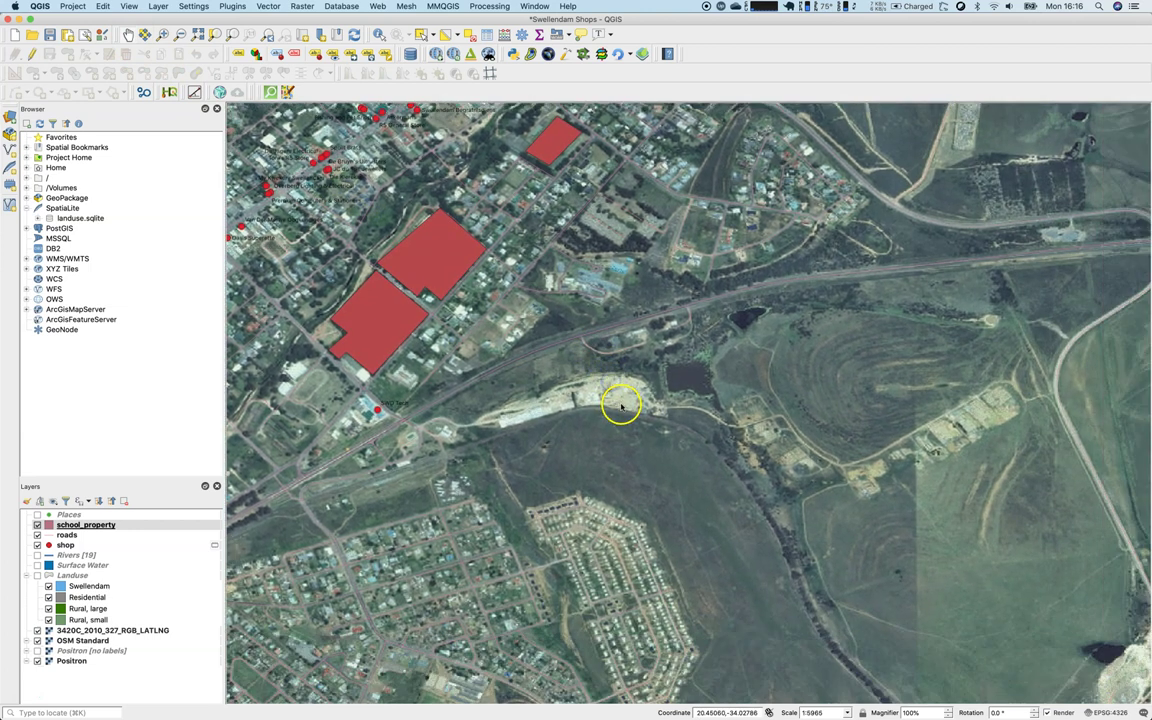
scroll(612, 429, "up", 1)
scroll(608, 433, "down", 2)
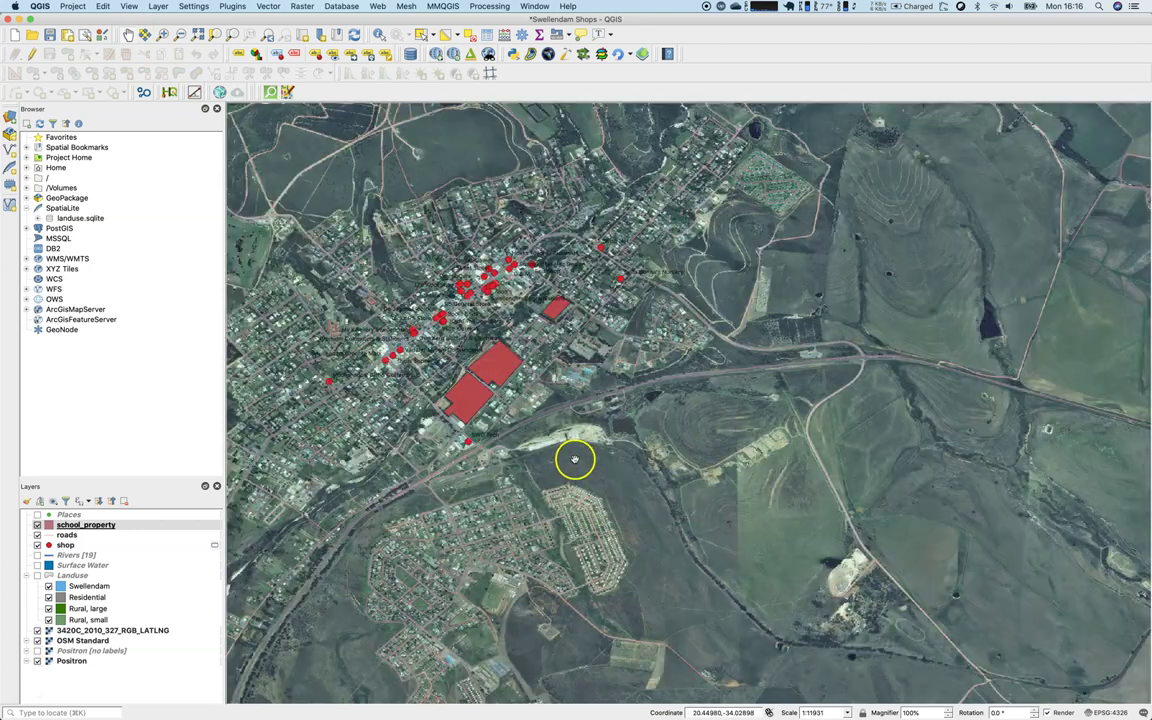
left_click_drag(576, 458, 613, 386)
left_click_drag(604, 476, 633, 384)
left_click_drag(638, 458, 648, 463)
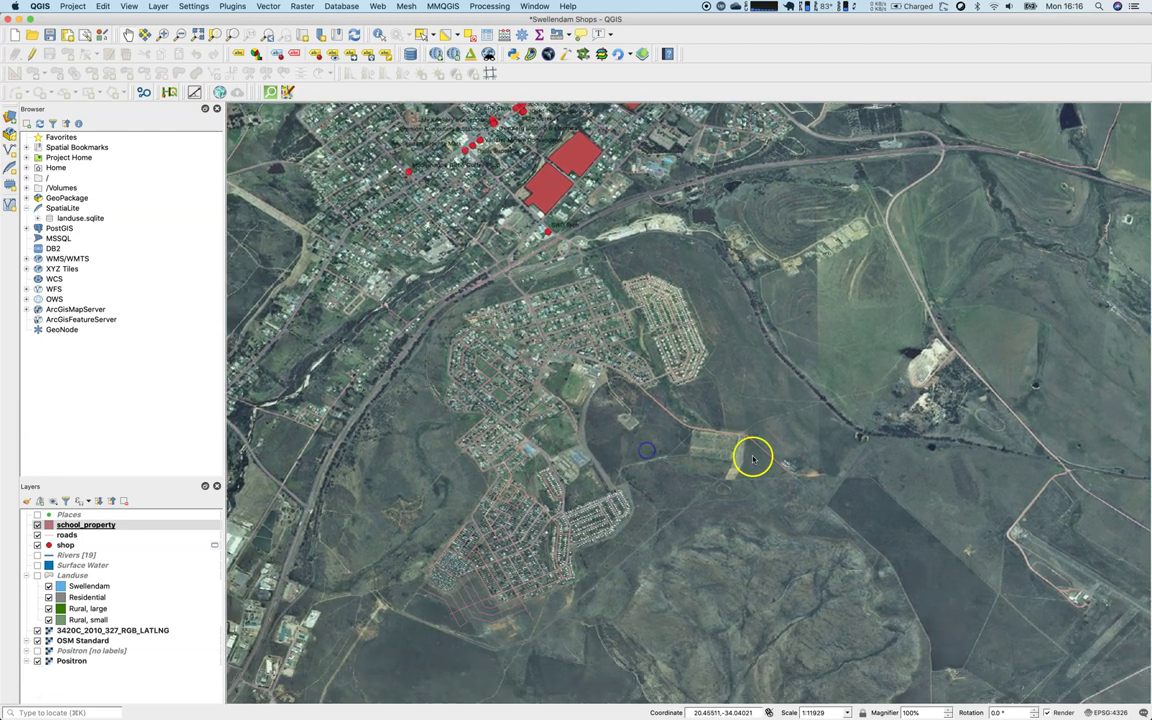
left_click_drag(579, 549, 604, 404)
left_click_drag(466, 485, 499, 434)
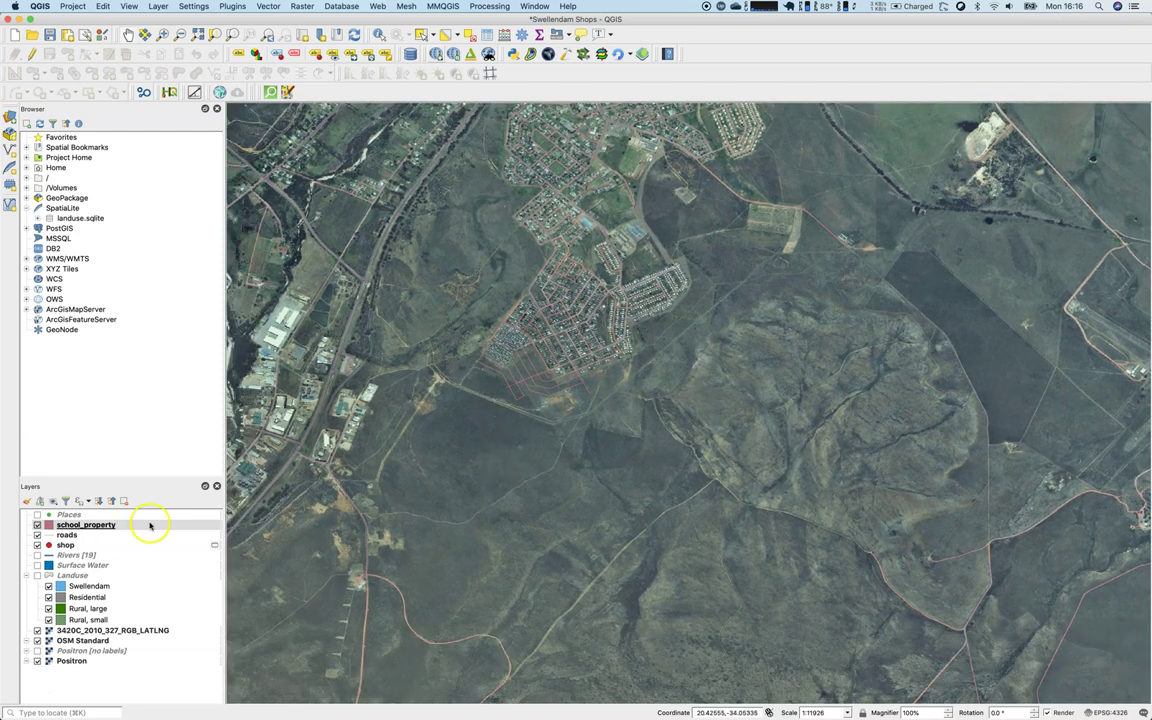
Create a temporary scratch layer named roads above the existing roads layer, with LineString / CompoundCurve geometry and EPSG:4326 - WGS 84
left_click(66, 535)
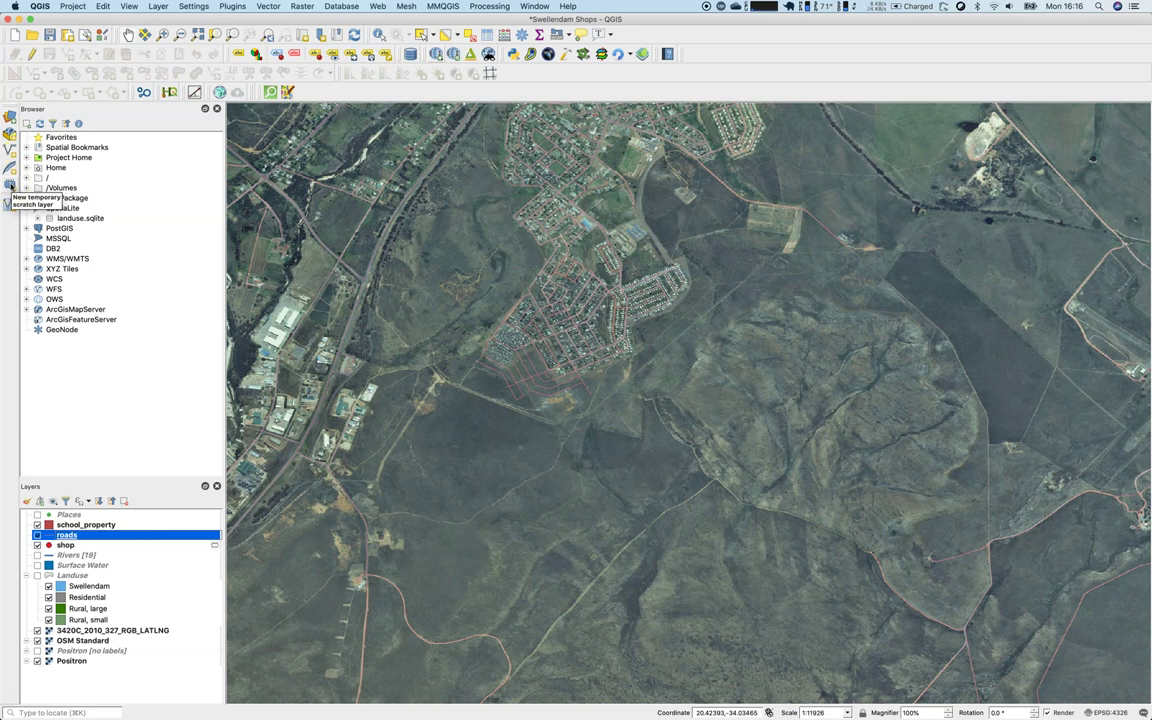
left_click(10, 186)
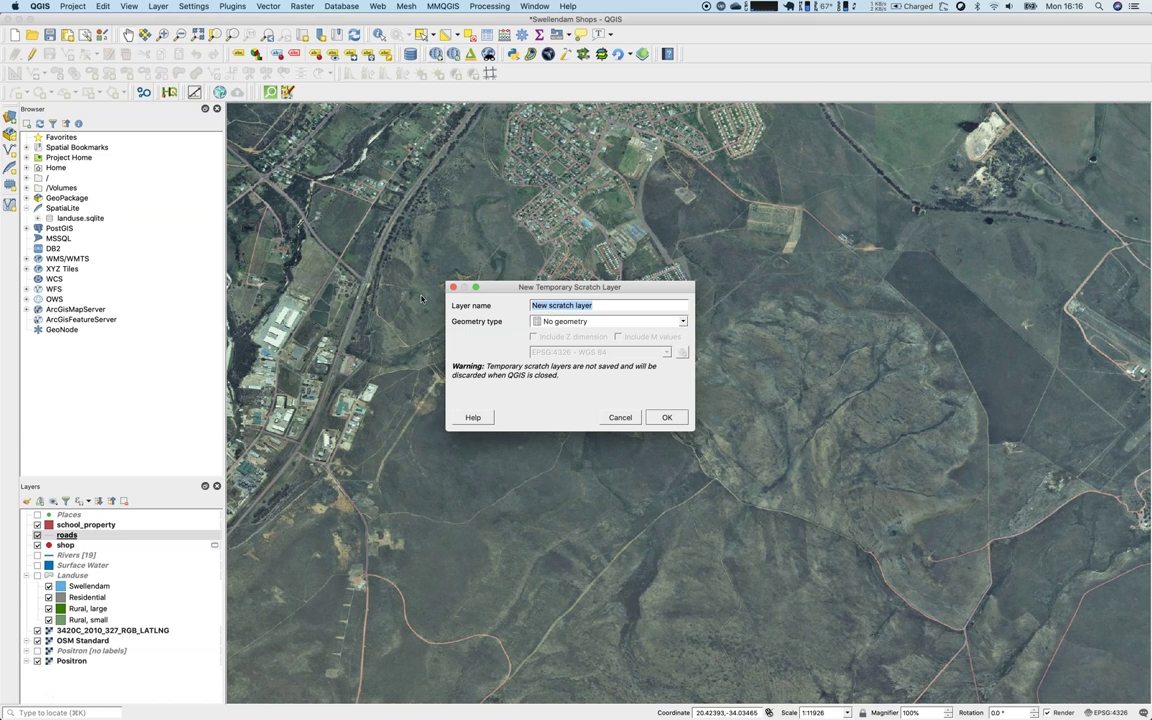
type("roads")
left_click(482, 299)
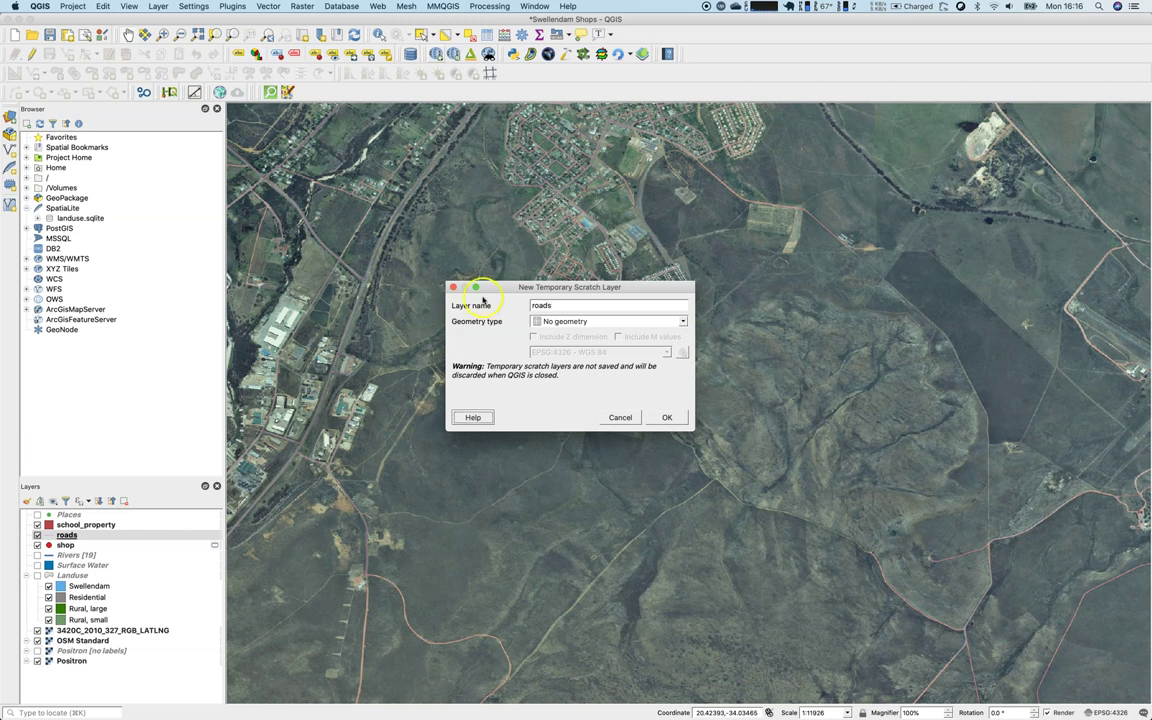
left_click(598, 325)
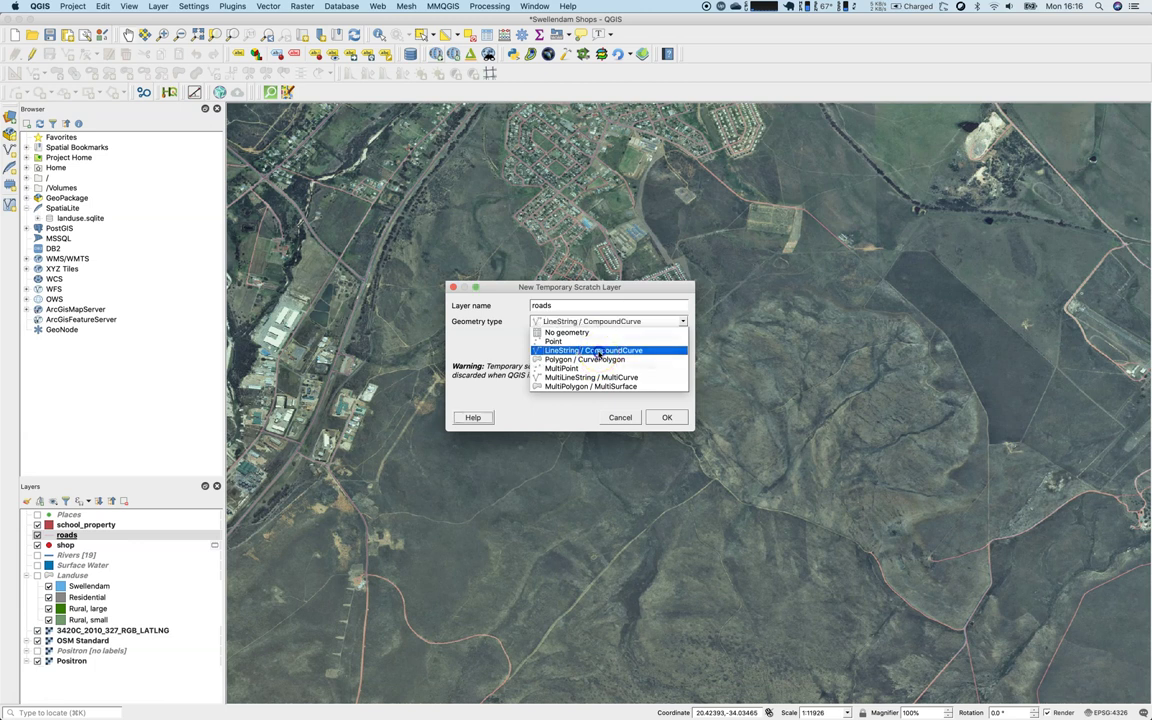
left_click(598, 351)
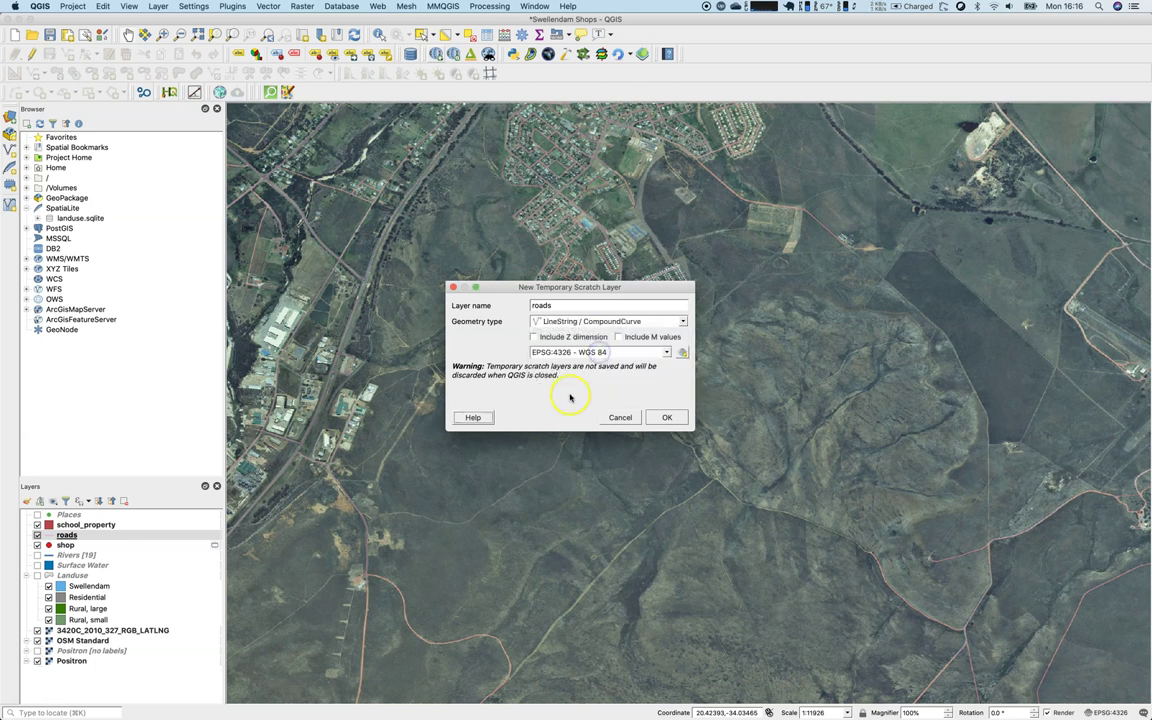
left_click(665, 417)
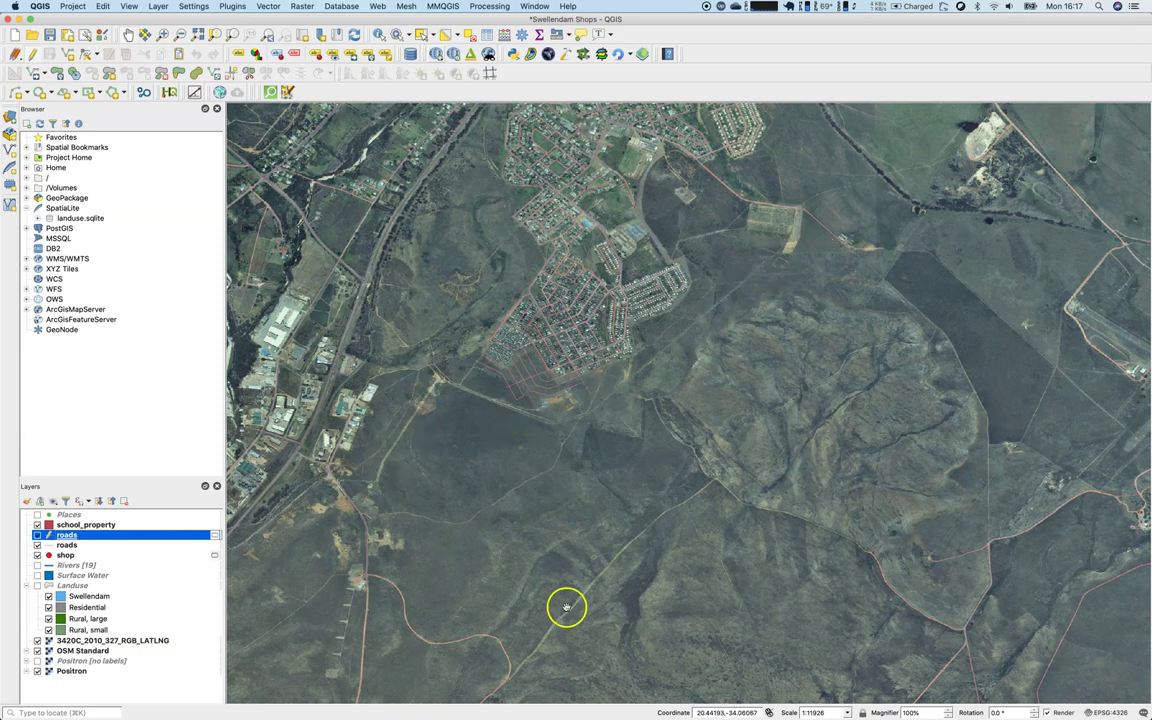
Start a line in the temporary roads layer where the existing road ends beside the farm buildings, and trace the track west past the bare strip
left_click_drag(566, 607, 510, 440)
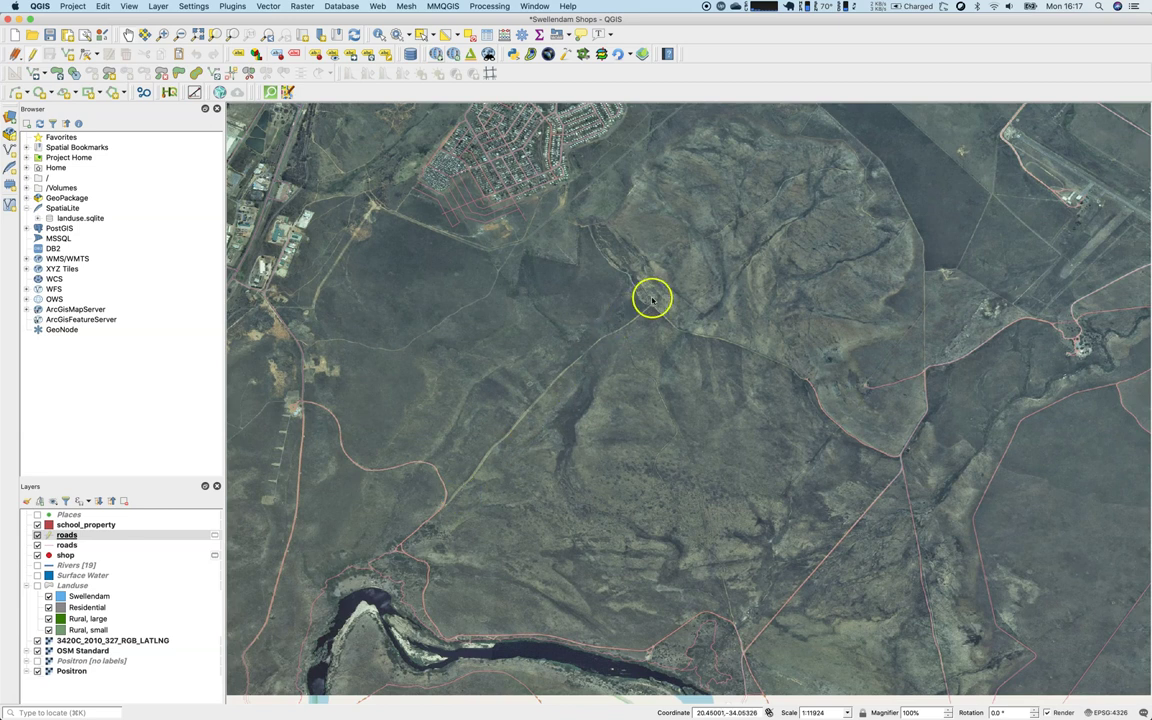
left_click_drag(527, 301, 592, 440)
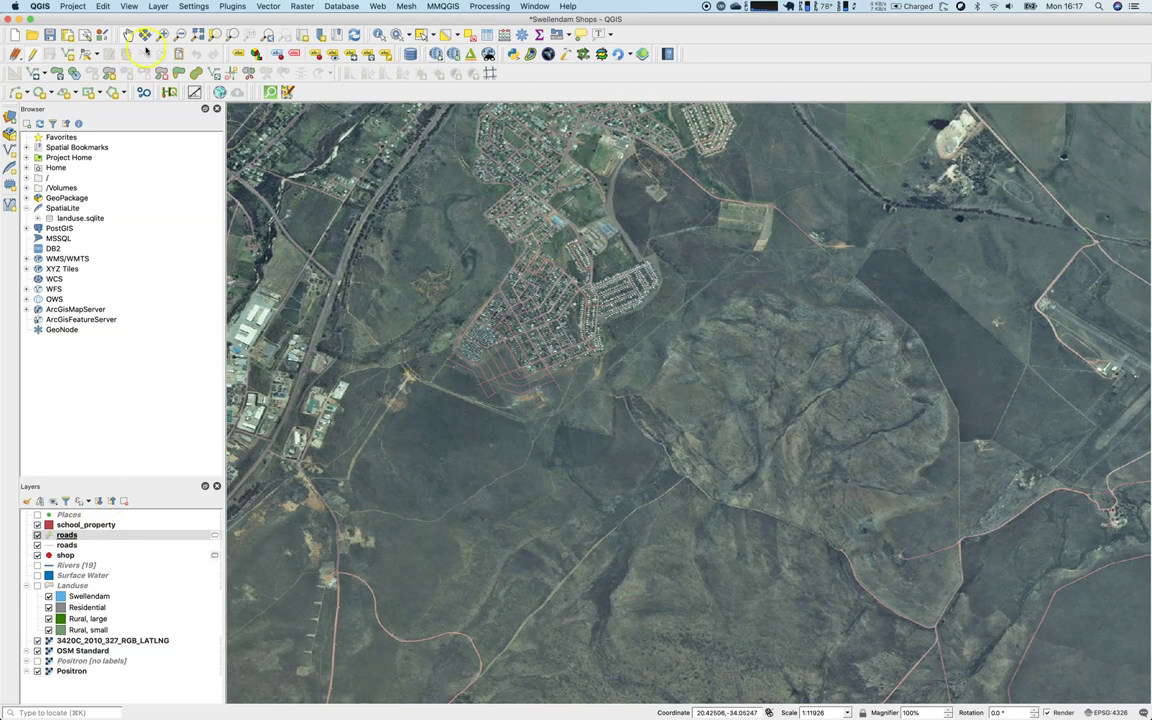
left_click(68, 537)
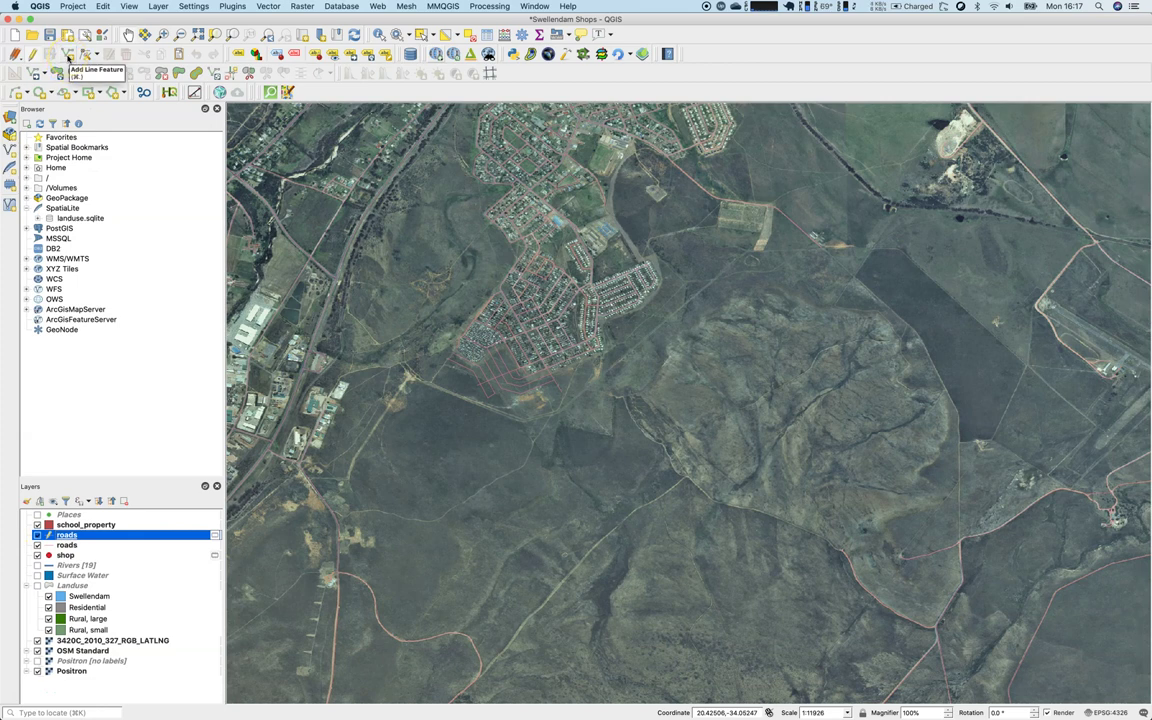
left_click(67, 56)
scroll(820, 225, "down", 1)
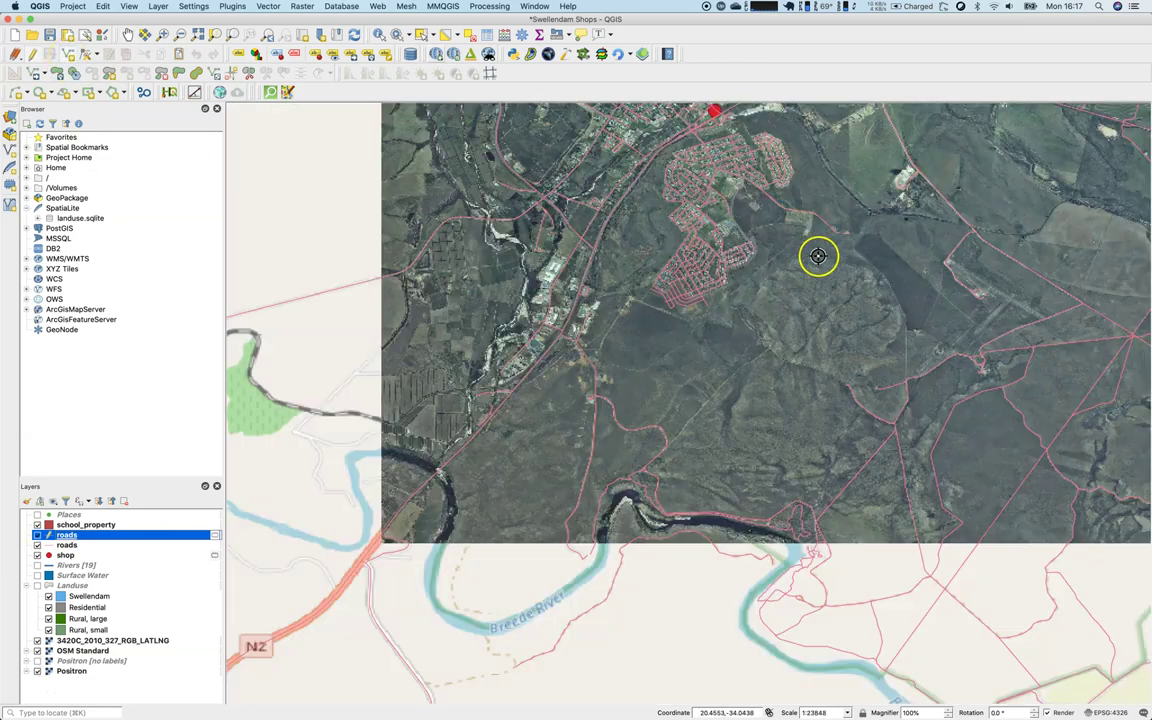
scroll(818, 256, "up", 3)
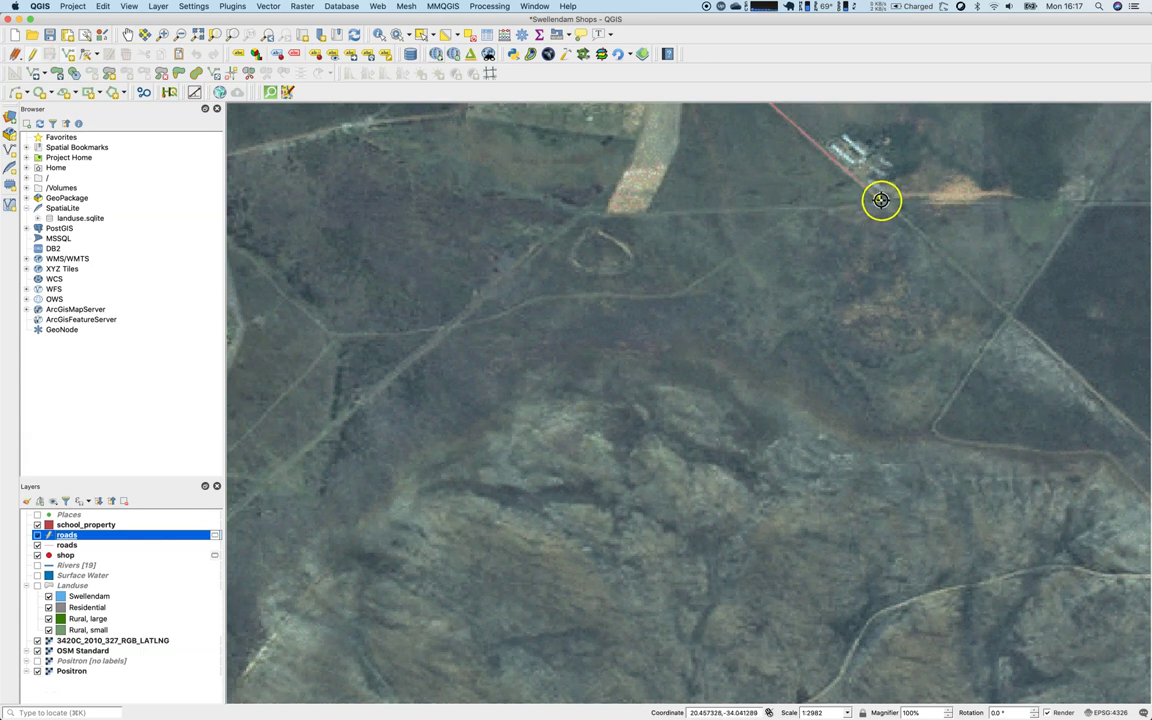
left_click(881, 200)
left_click_drag(887, 206, 630, 213)
left_click(724, 208)
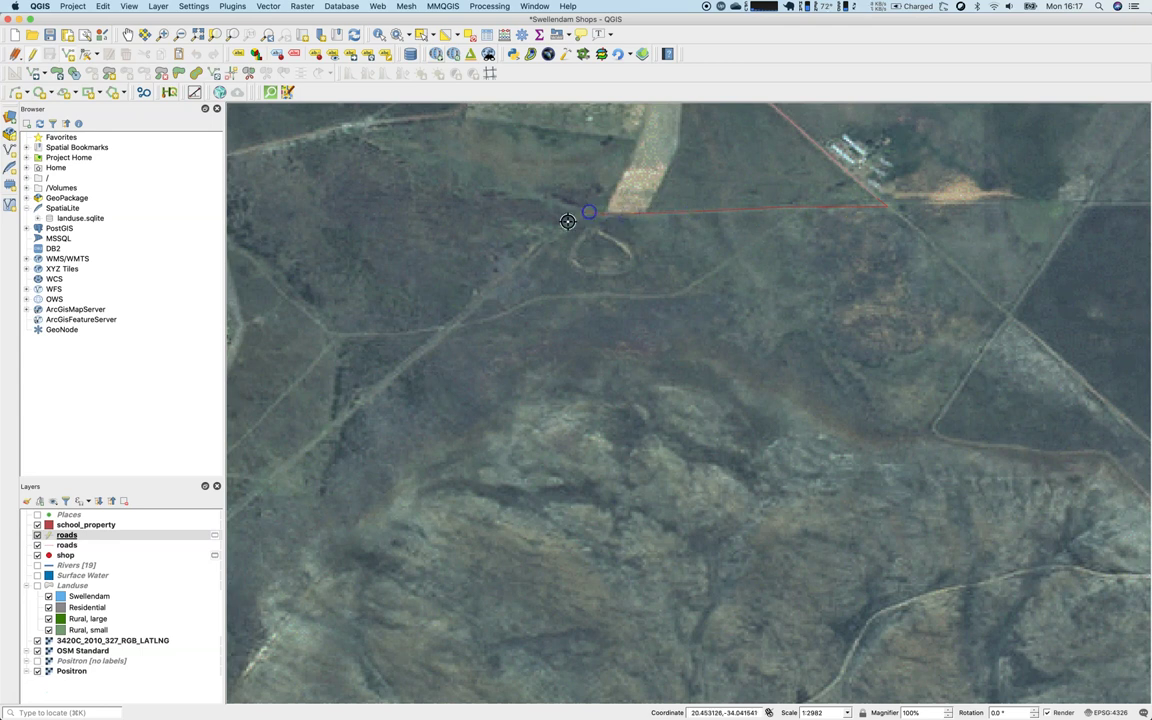
Continue the line southwest along the track, around the residential area's southern edge, and northwest to the bare-earth track junction
mouse_move(540, 246)
left_mouse_down()
mouse_move(425, 338)
mouse_move(411, 372)
mouse_move(314, 438)
mouse_move(451, 393)
mouse_move(428, 389)
mouse_move(348, 456)
mouse_move(365, 483)
mouse_move(425, 516)
mouse_move(571, 387)
mouse_move(381, 442)
mouse_move(382, 355)
mouse_move(508, 384)
mouse_move(473, 392)
mouse_move(373, 352)
left_mouse_up()
key("Left")
key("Down")
key("Left")
key("Down")
key("Left")
key("Down")
key("Left")
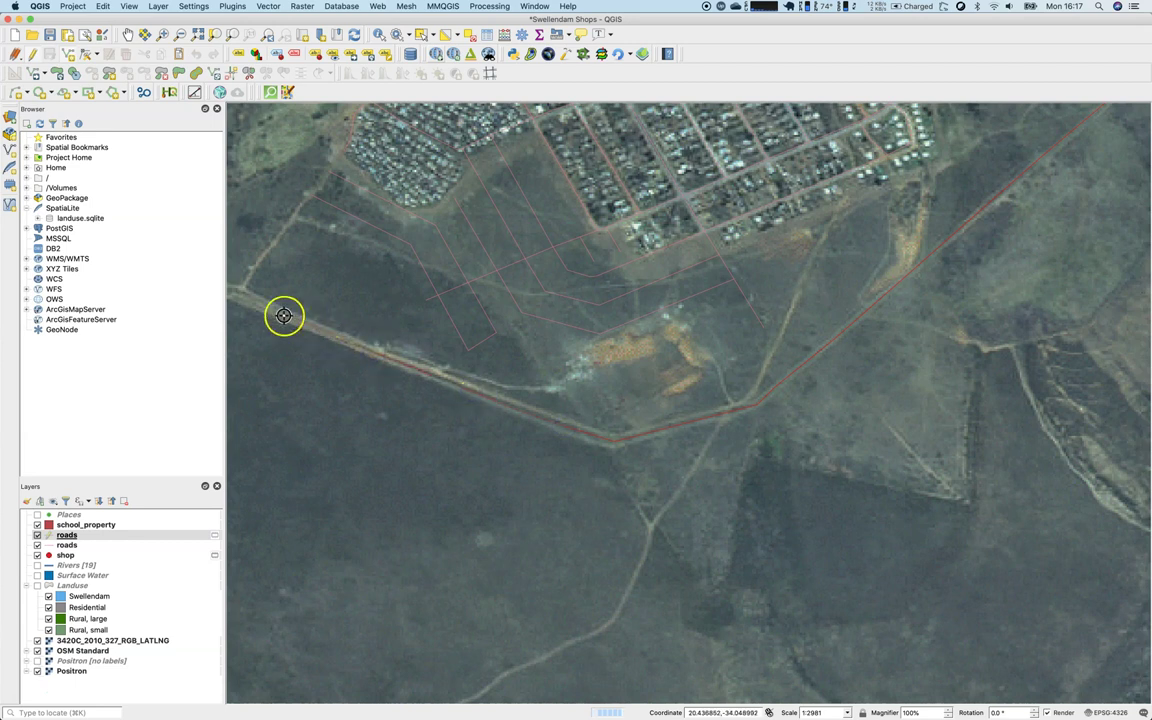
key("Left")
left_click_drag(316, 306, 402, 273)
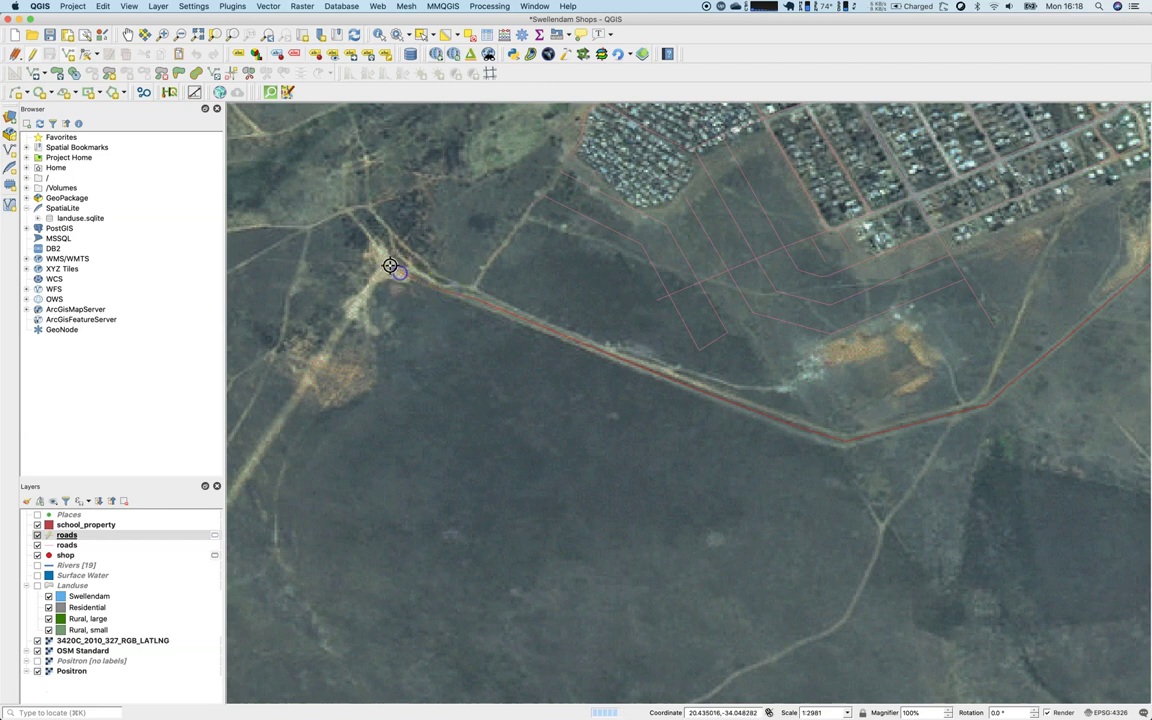
Trace the line southwest from the track junction and west to the road south of the industrial buildings, and finish the line
left_click_drag(353, 311, 262, 442)
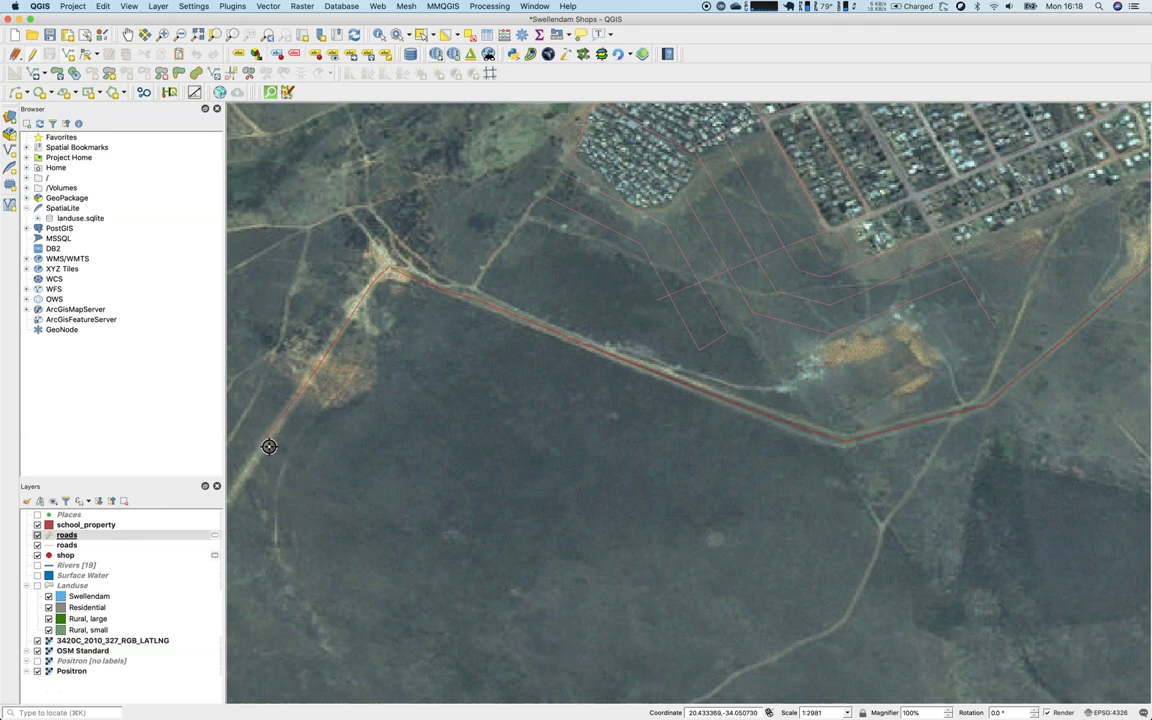
key("Left")
mouse_move(271, 446)
left_mouse_down()
mouse_move(427, 465)
mouse_move(452, 422)
mouse_move(462, 335)
mouse_move(368, 525)
left_mouse_up()
key("Down")
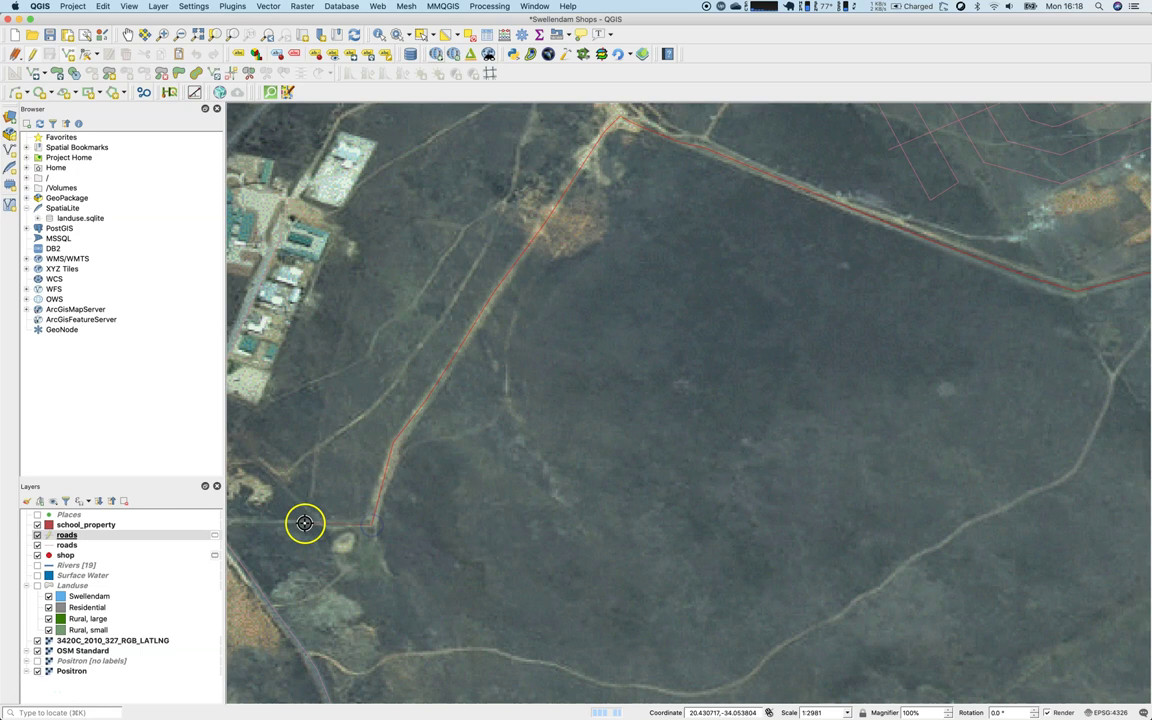
key("Left")
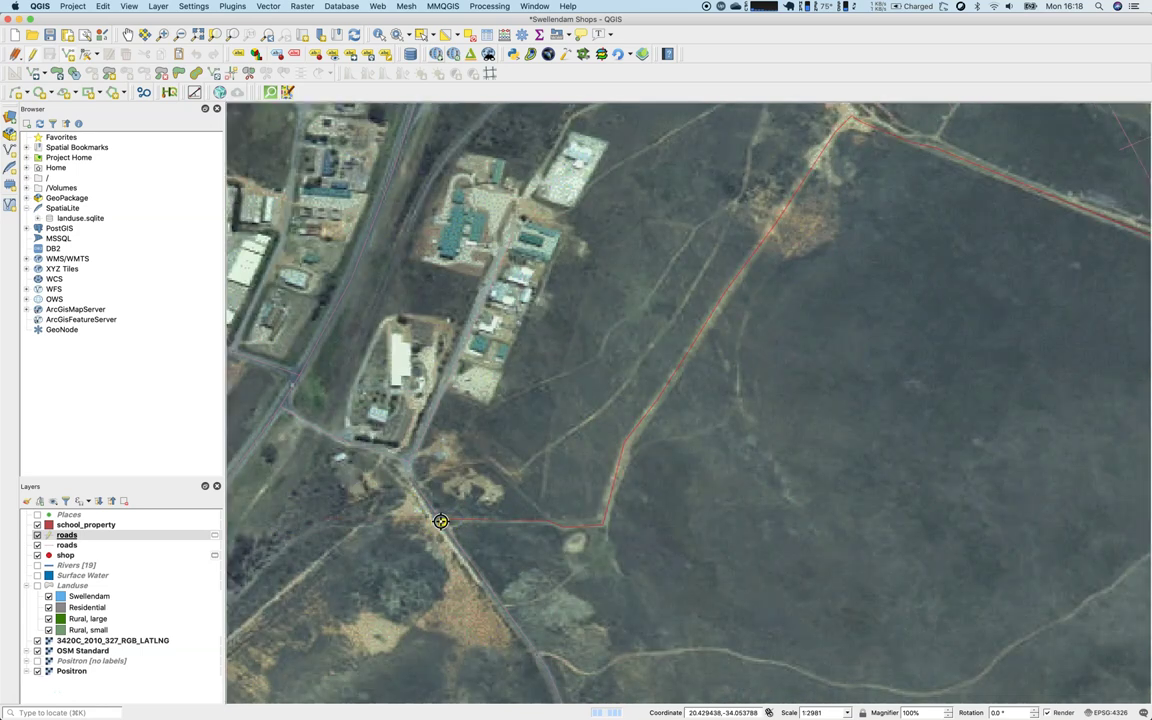
mouse_move(441, 521)
left_mouse_down()
mouse_move(455, 540)
mouse_move(437, 470)
mouse_move(488, 470)
mouse_move(535, 442)
left_mouse_up()
left_click(67, 535)
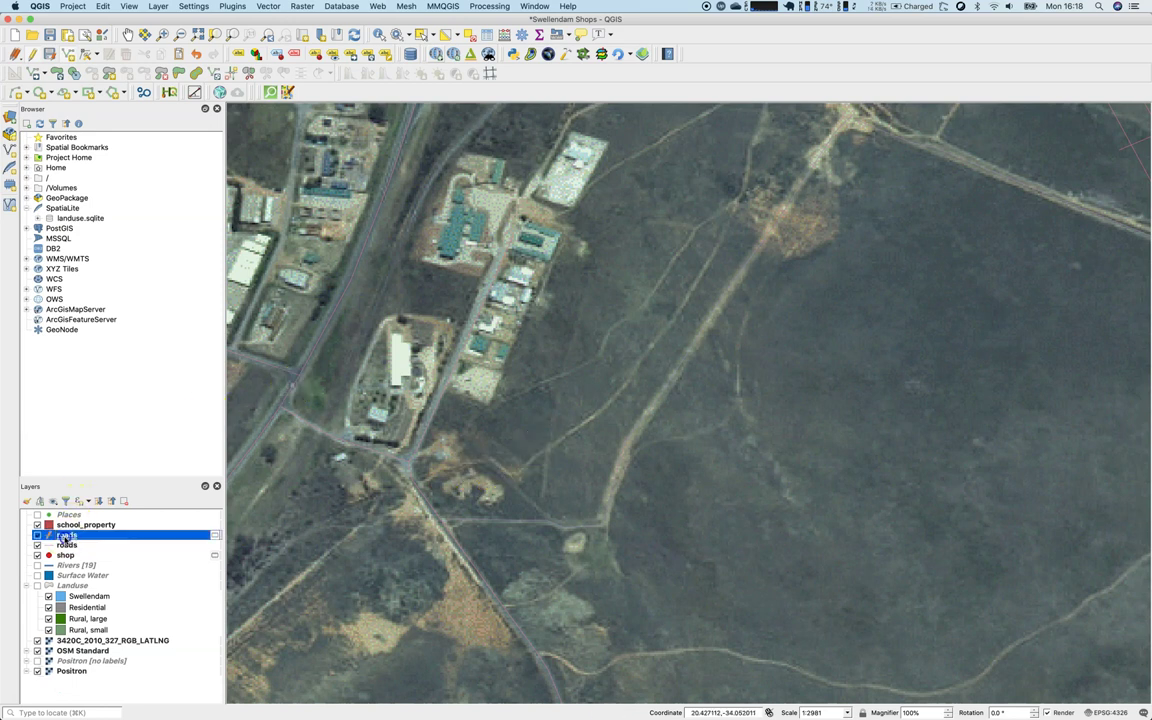
double_click(65, 537)
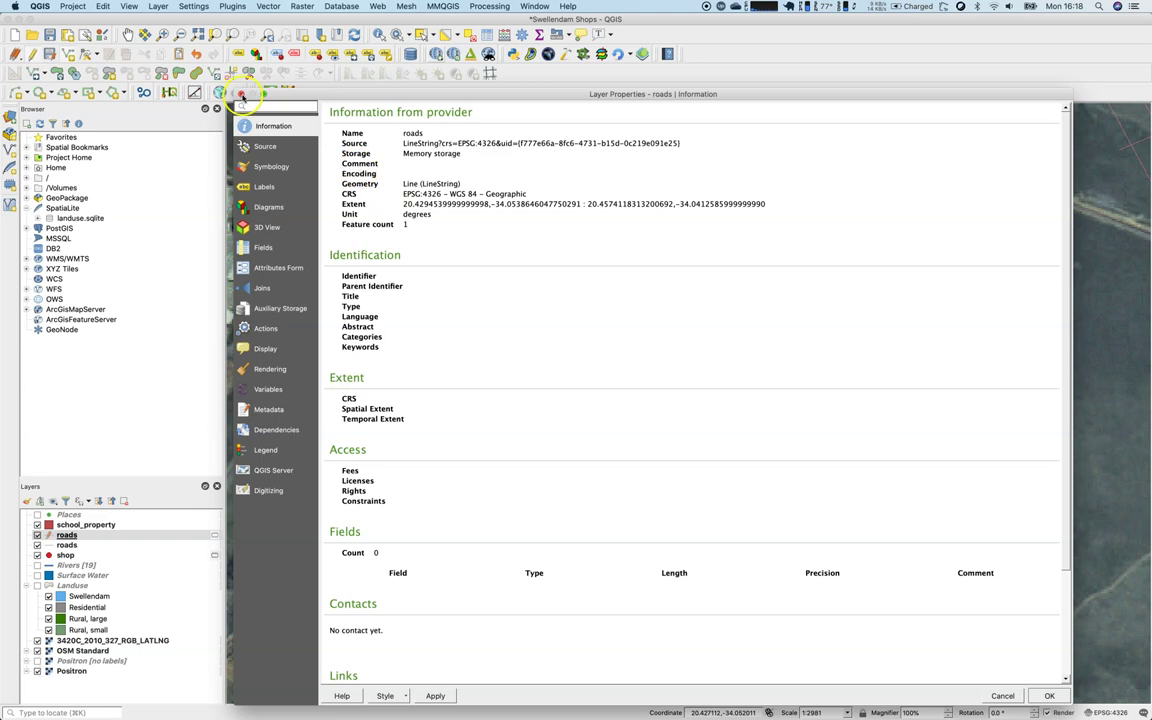
left_click(241, 94)
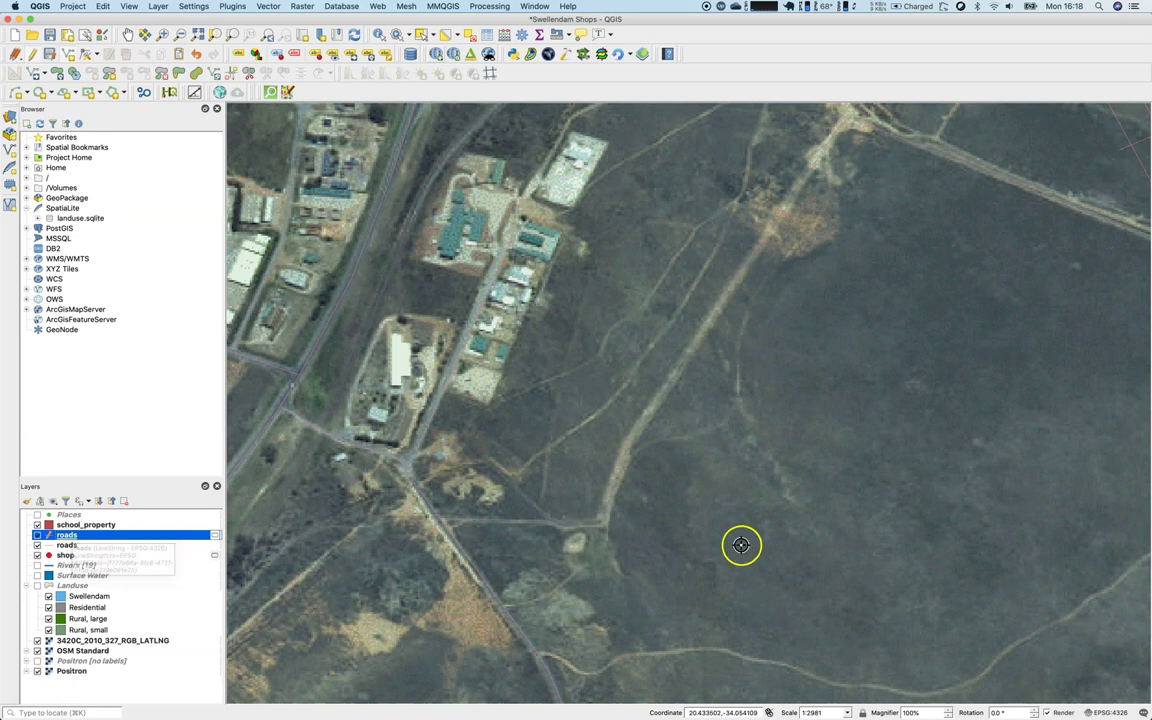
Apply the preset symbol simple red line to the temporary roads layer
scroll(753, 535, "down", 1)
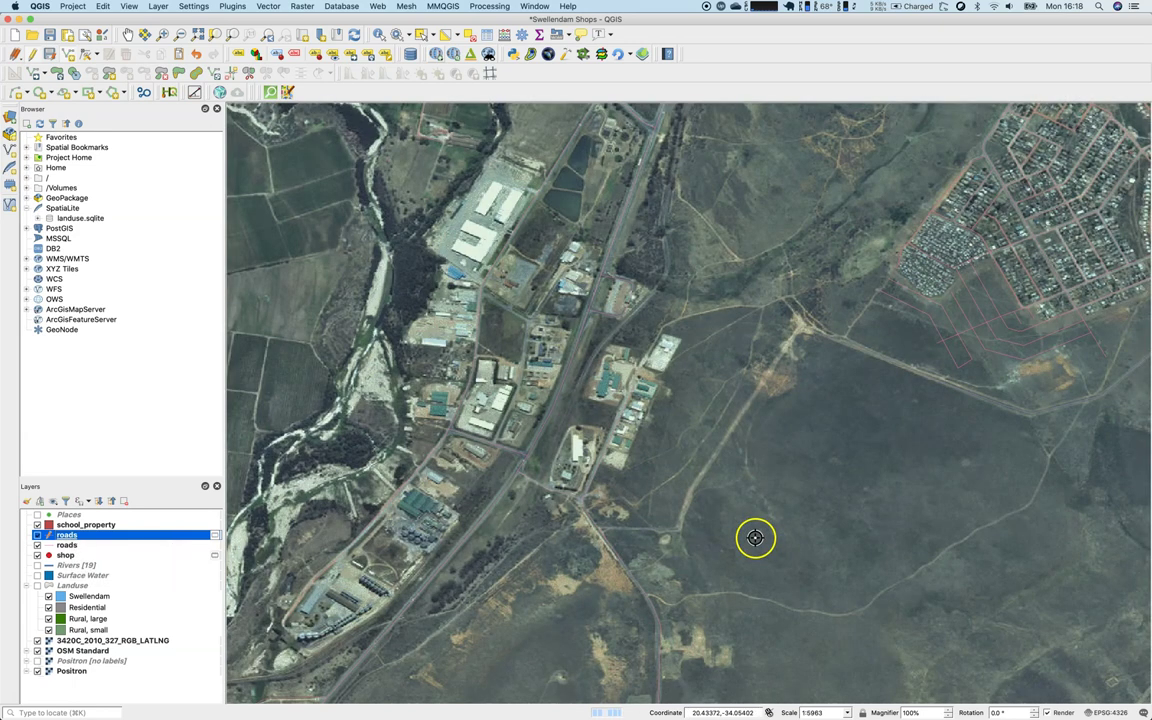
double_click(49, 537)
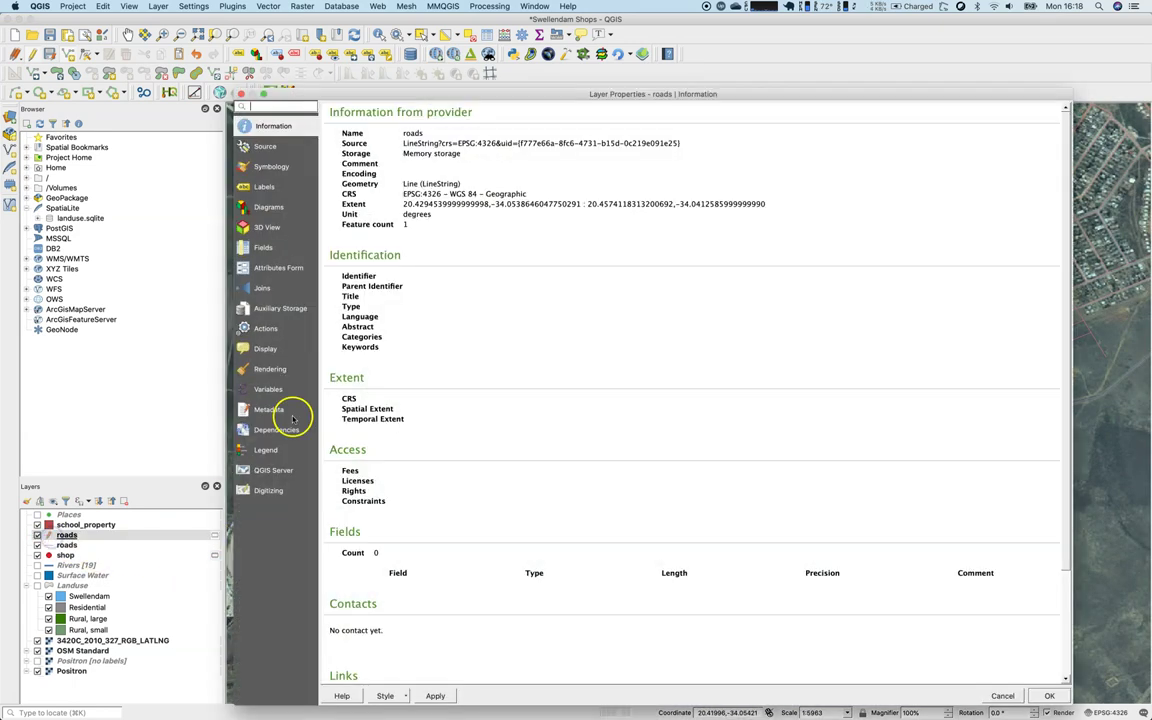
left_click(274, 167)
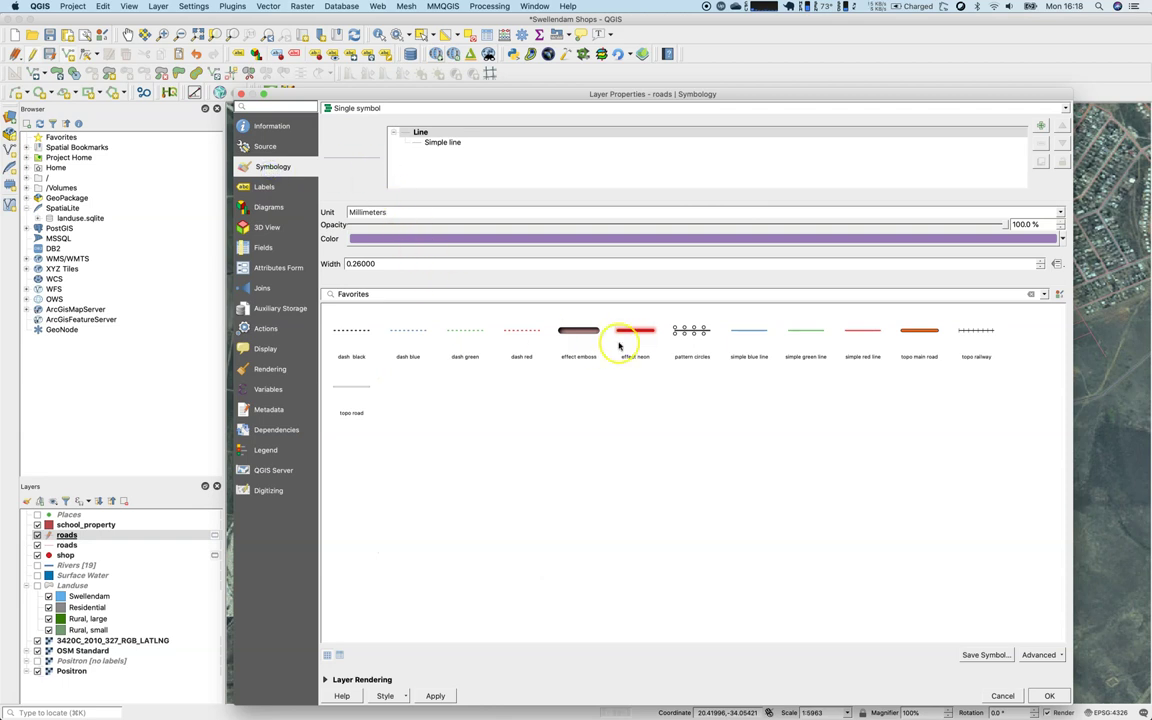
left_click(868, 335)
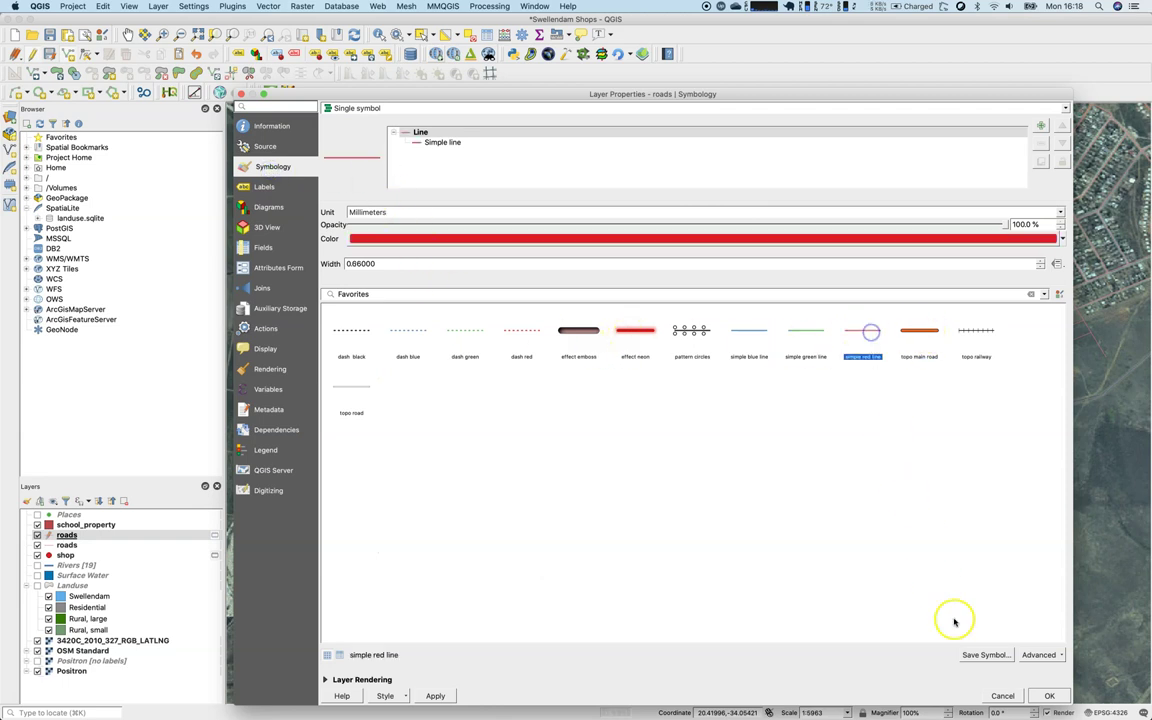
left_click(1047, 695)
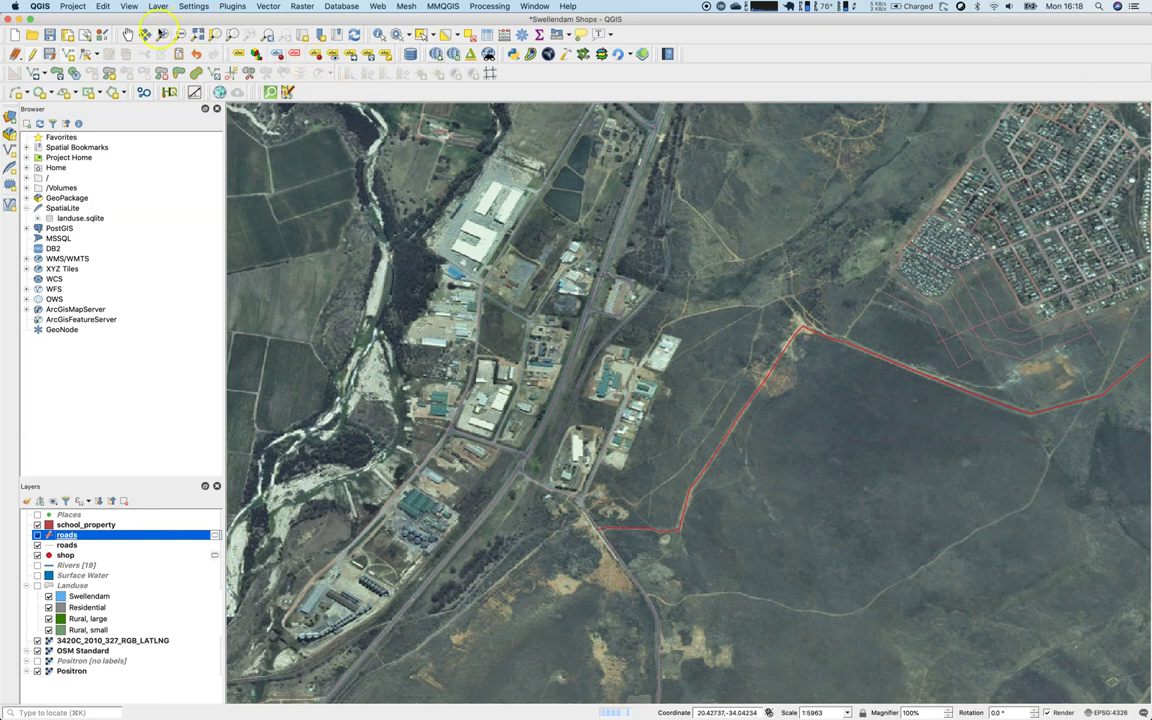
Start a second line at the existing road's bend north of the river, and trace the straight dirt track northeast towards the hills
left_click(128, 33)
left_click_drag(694, 347, 452, 211)
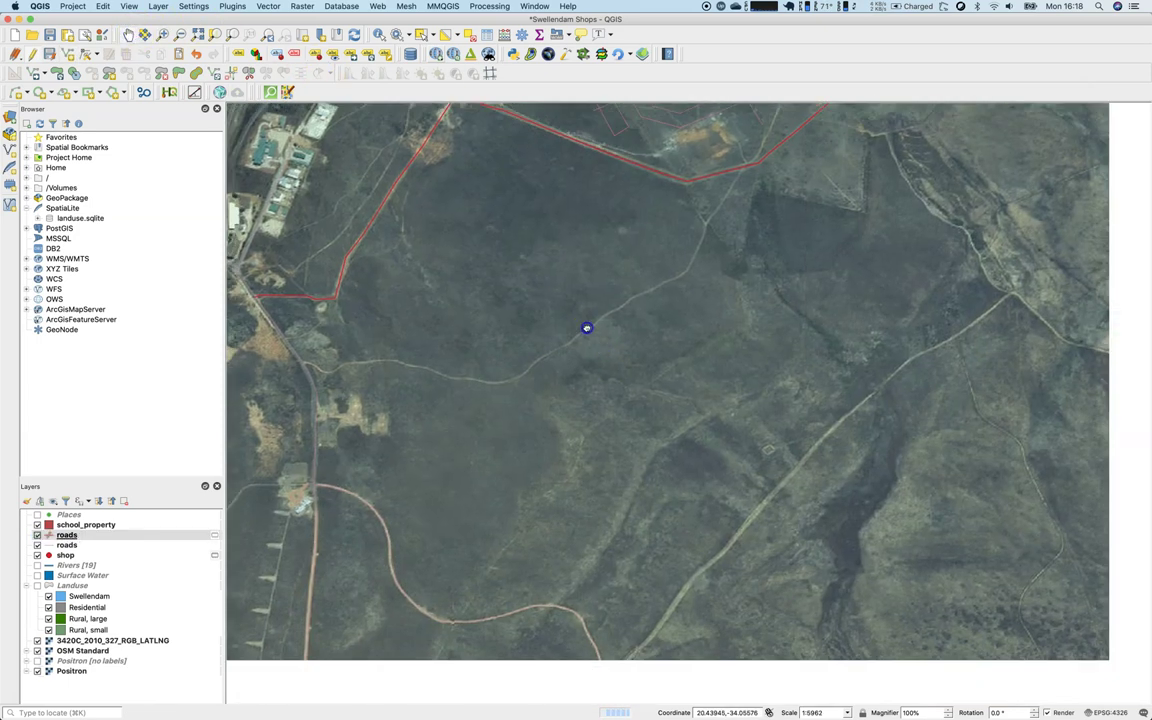
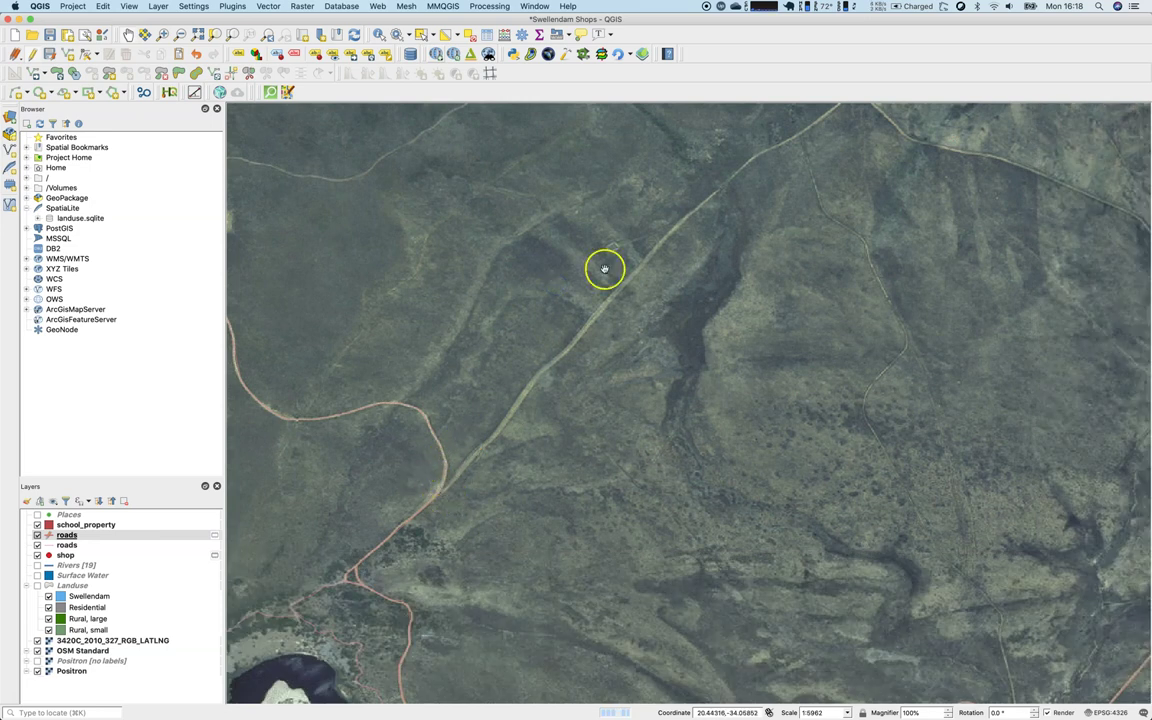
left_click(56, 53)
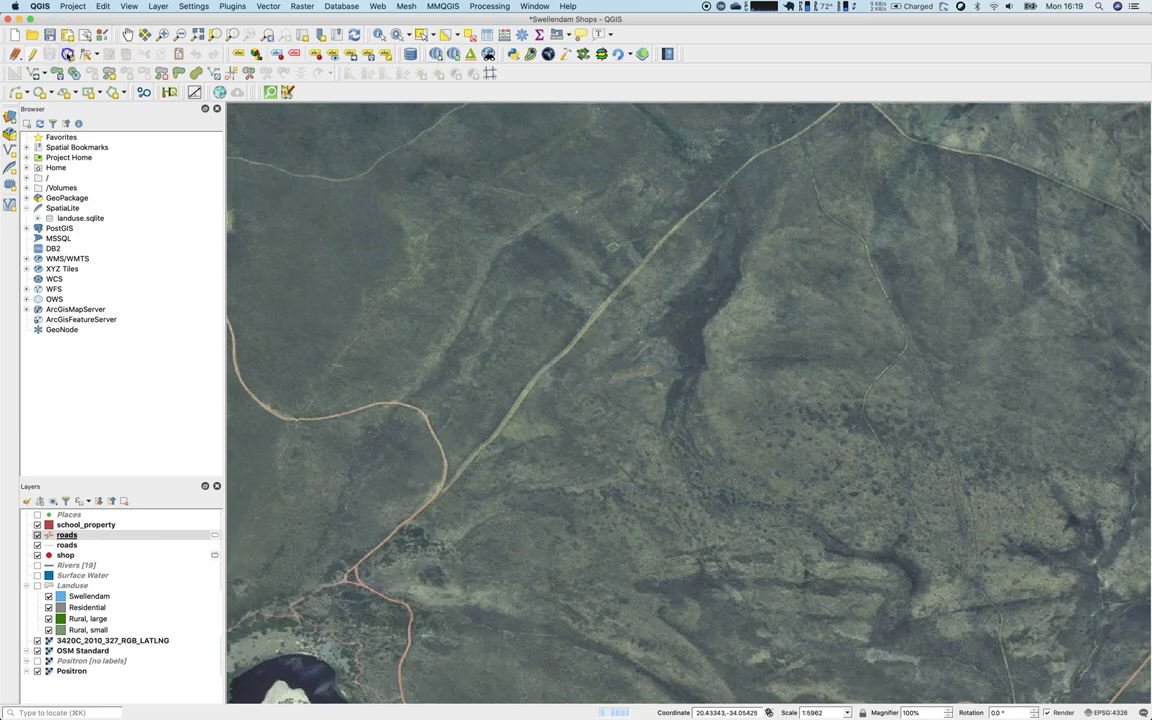
left_click(440, 494)
left_click(478, 453)
left_click(524, 383)
left_click(558, 359)
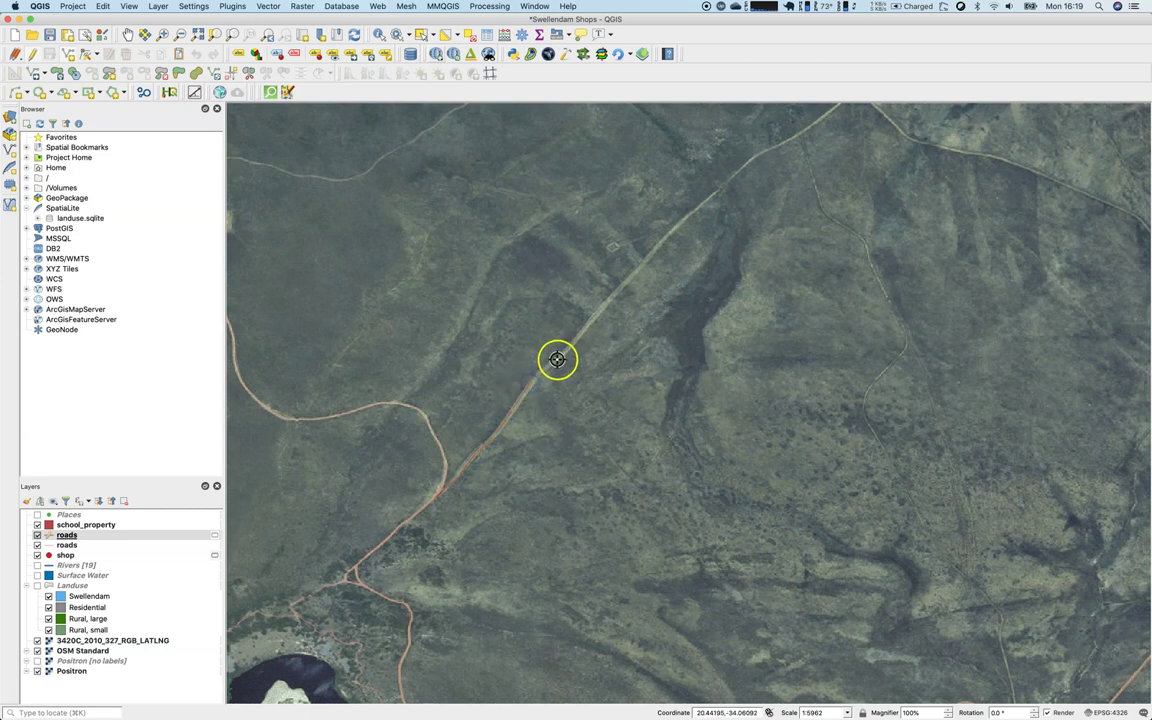
left_click(566, 351)
left_click(604, 301)
left_click(650, 261)
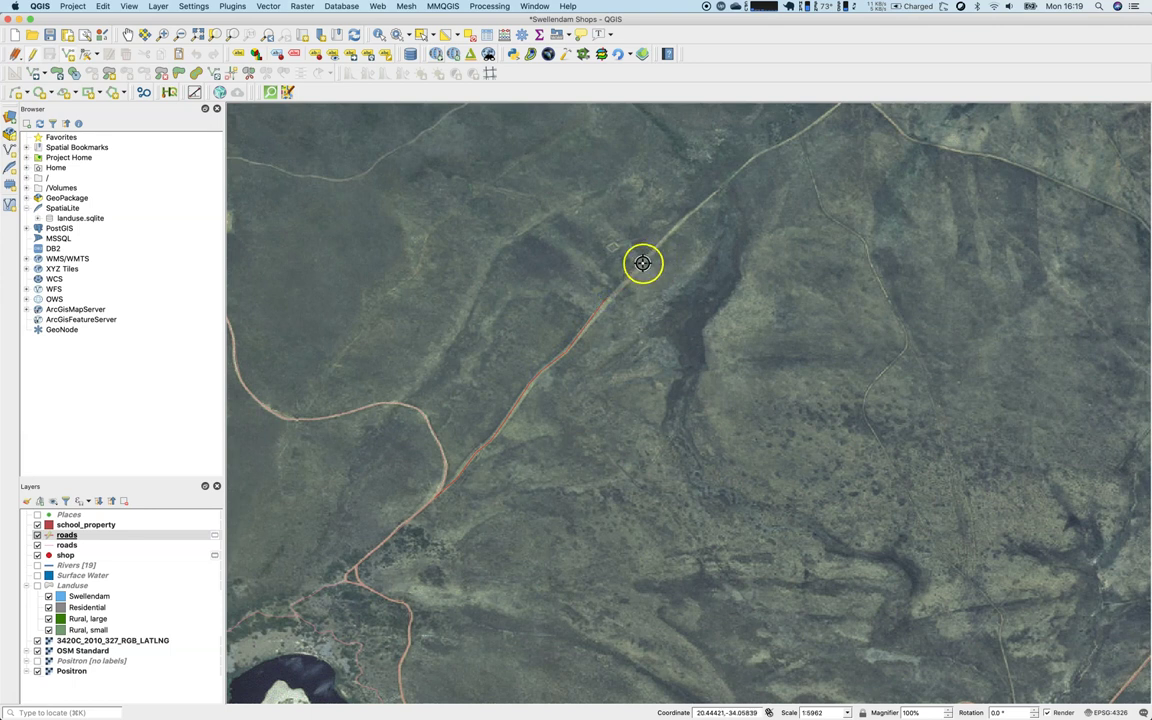
left_click(707, 197)
left_click(743, 160)
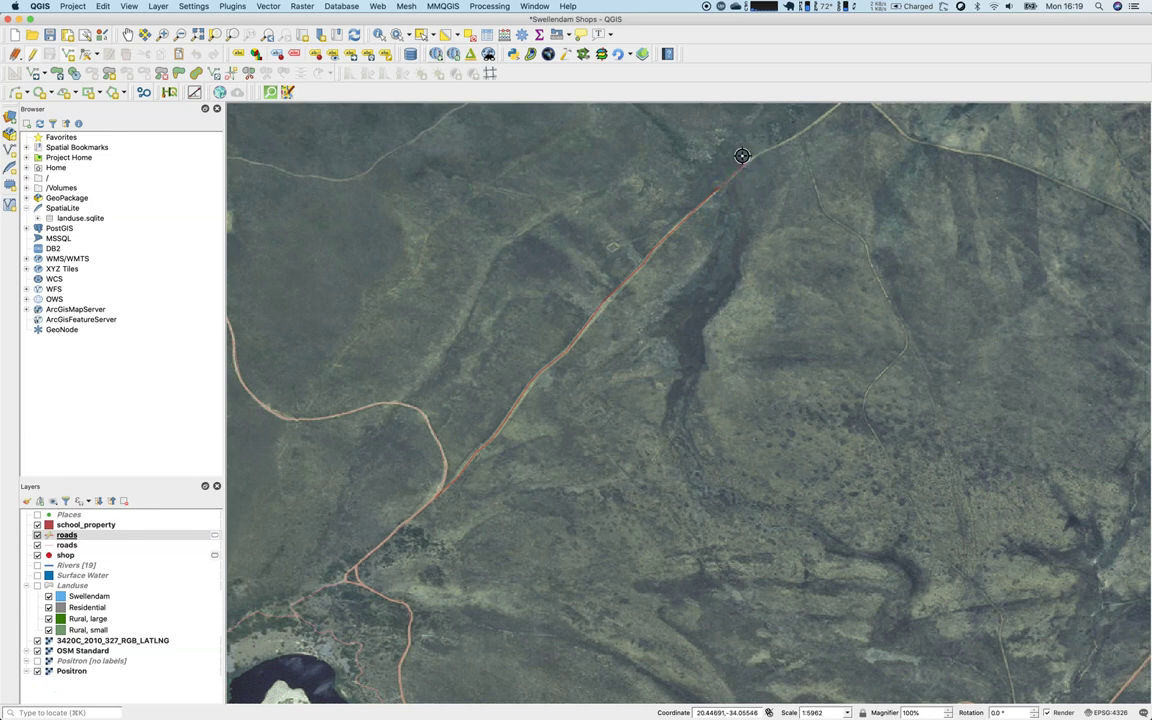
Extend the second line northeast along the last stretch of dirt track towards the junction at the foot of the hills
key("Up")
left_click(716, 181)
key("Up")
left_click(614, 257)
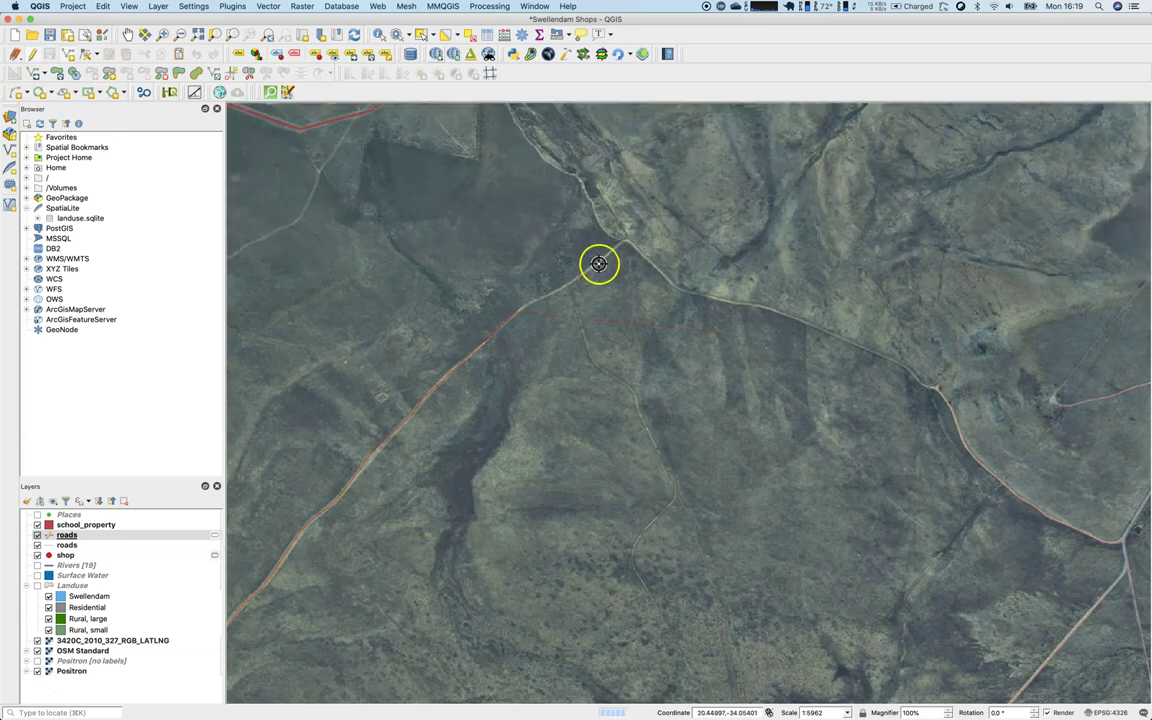
scroll(540, 298, "down", 1)
scroll(542, 298, "up", 1)
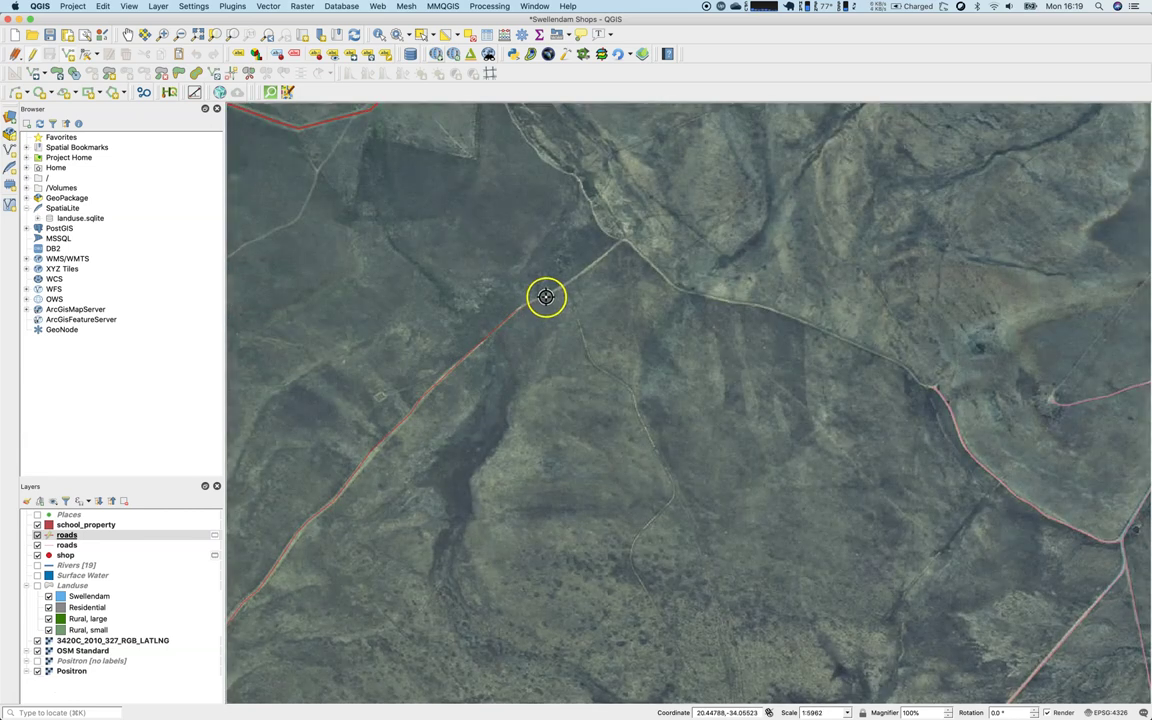
scroll(545, 296, "up", 1)
left_click(537, 296)
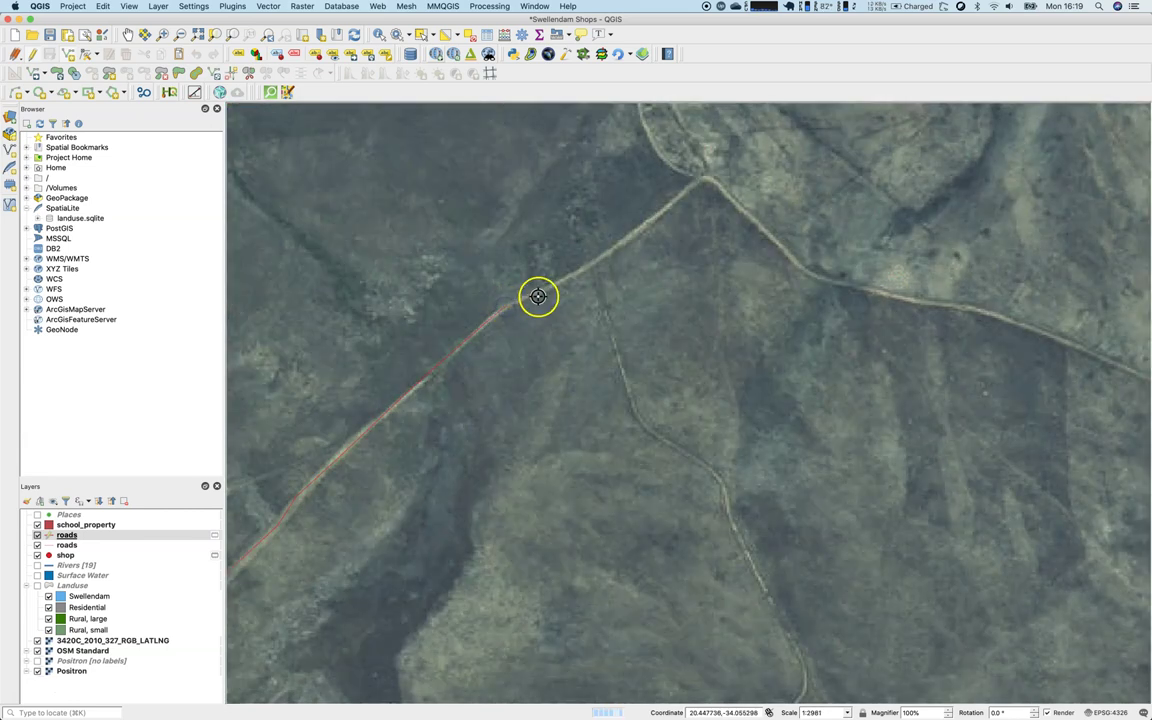
left_click(589, 265)
left_click(638, 236)
left_click(675, 197)
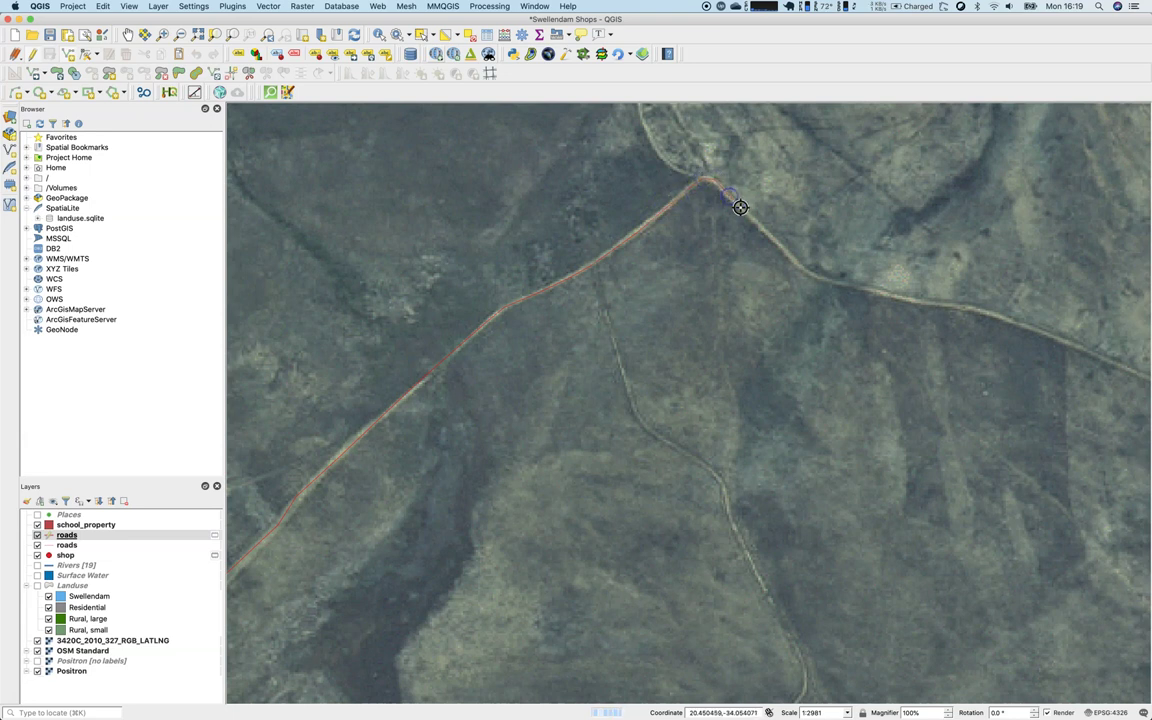
Trace the second line southeast from the junction at the foot of the hills along the dirt track to the existing road, and finish the line
left_click(766, 237)
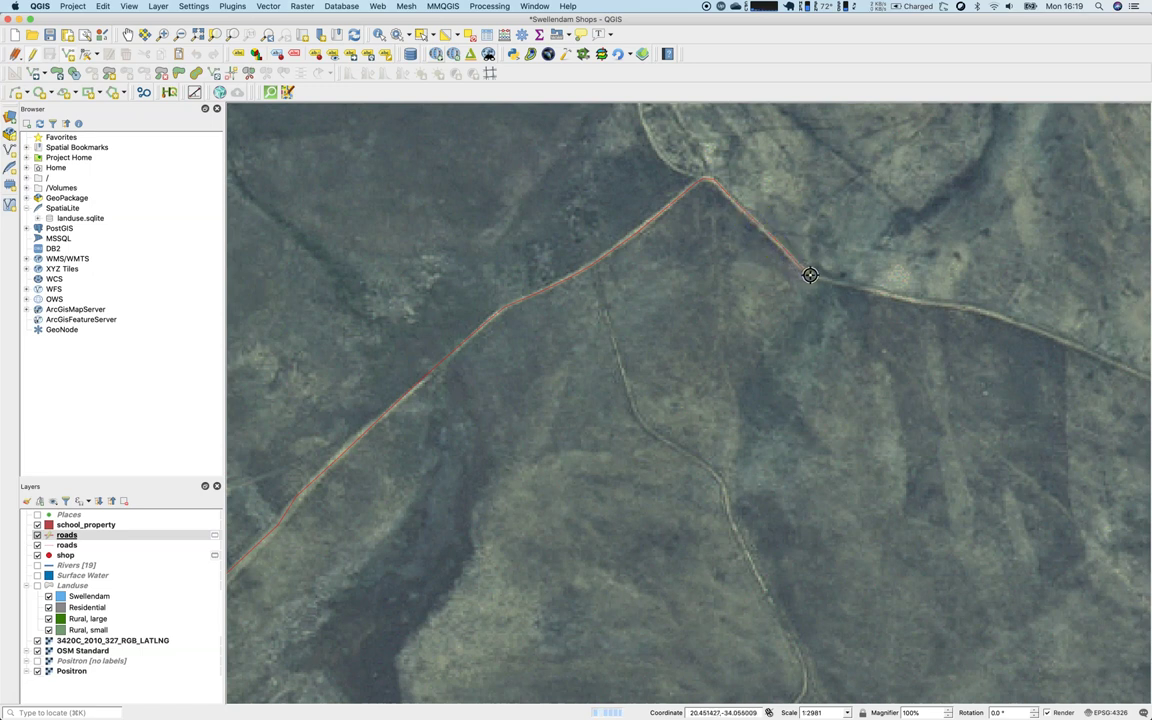
left_click(874, 289)
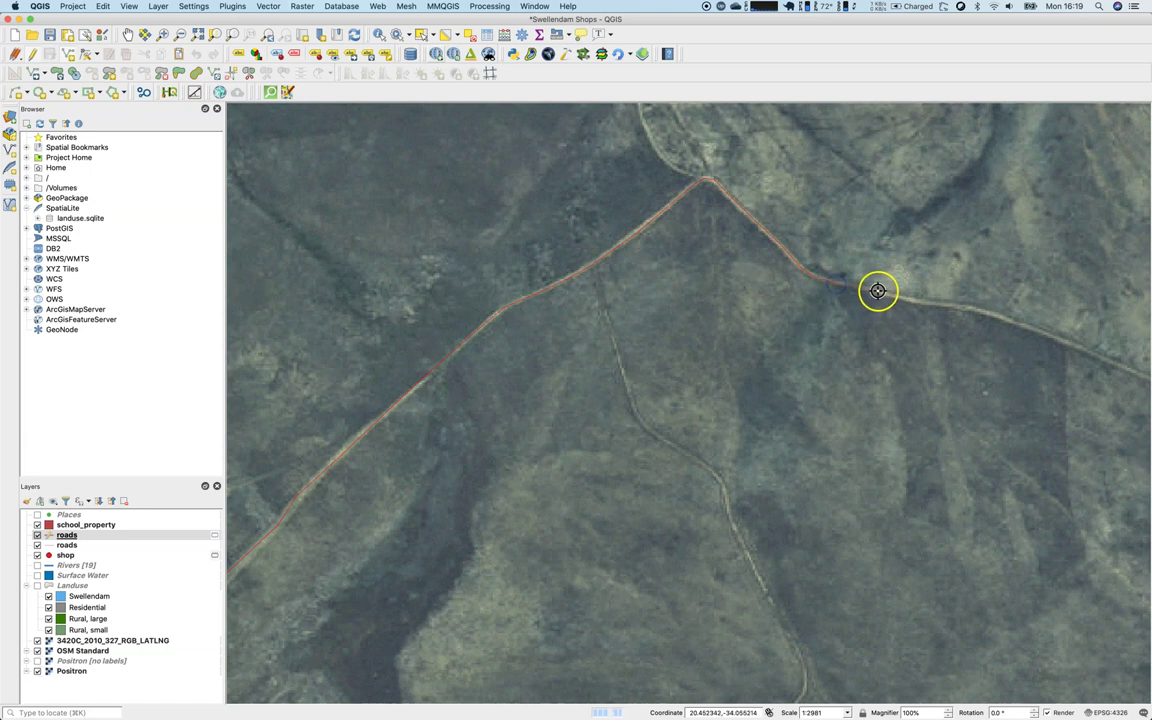
left_click(976, 308)
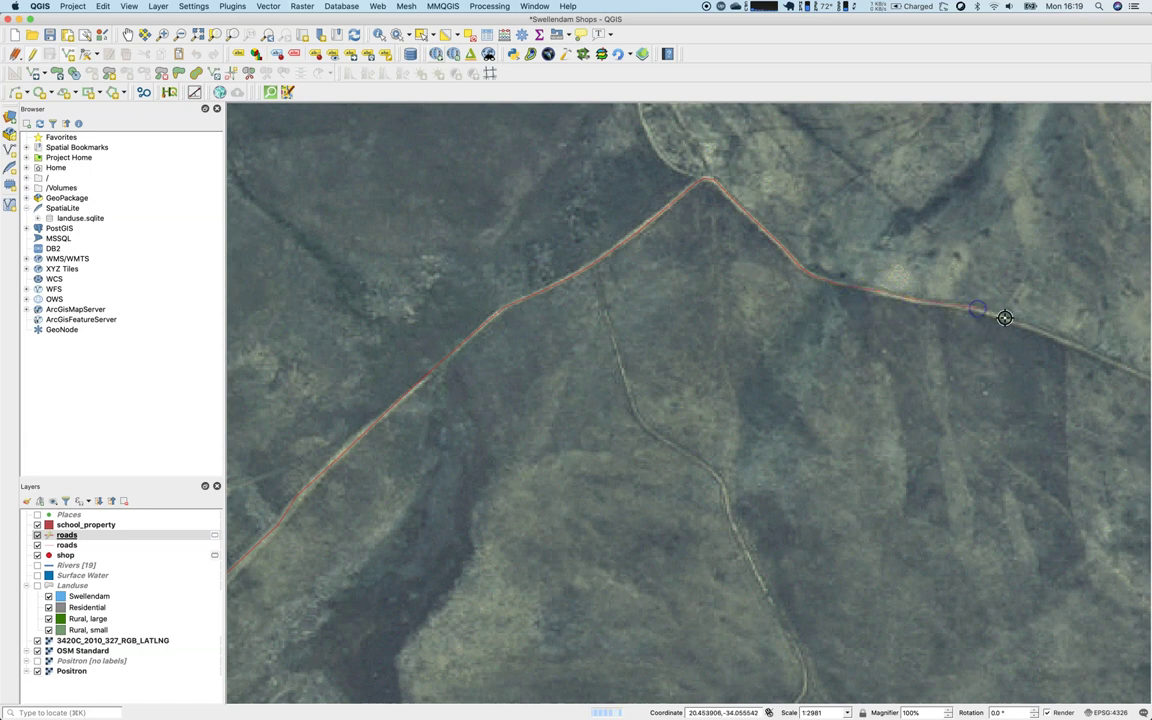
key("Right")
key("Down")
key("Up")
key("Down")
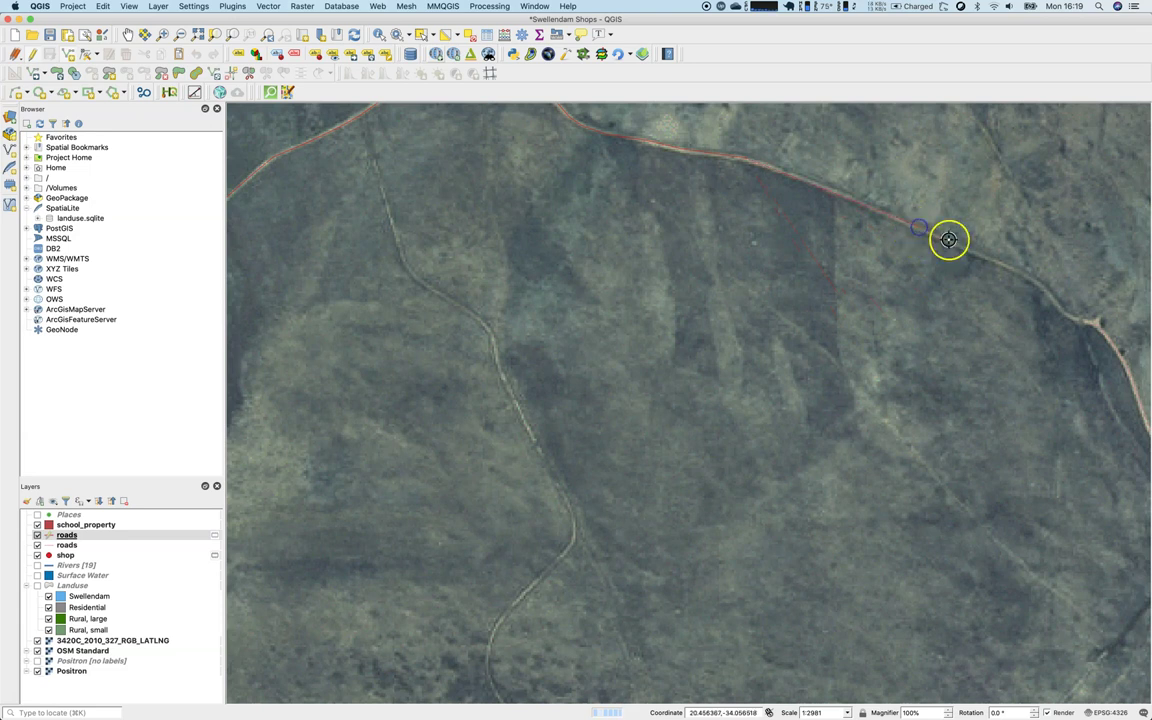
left_click(1041, 284)
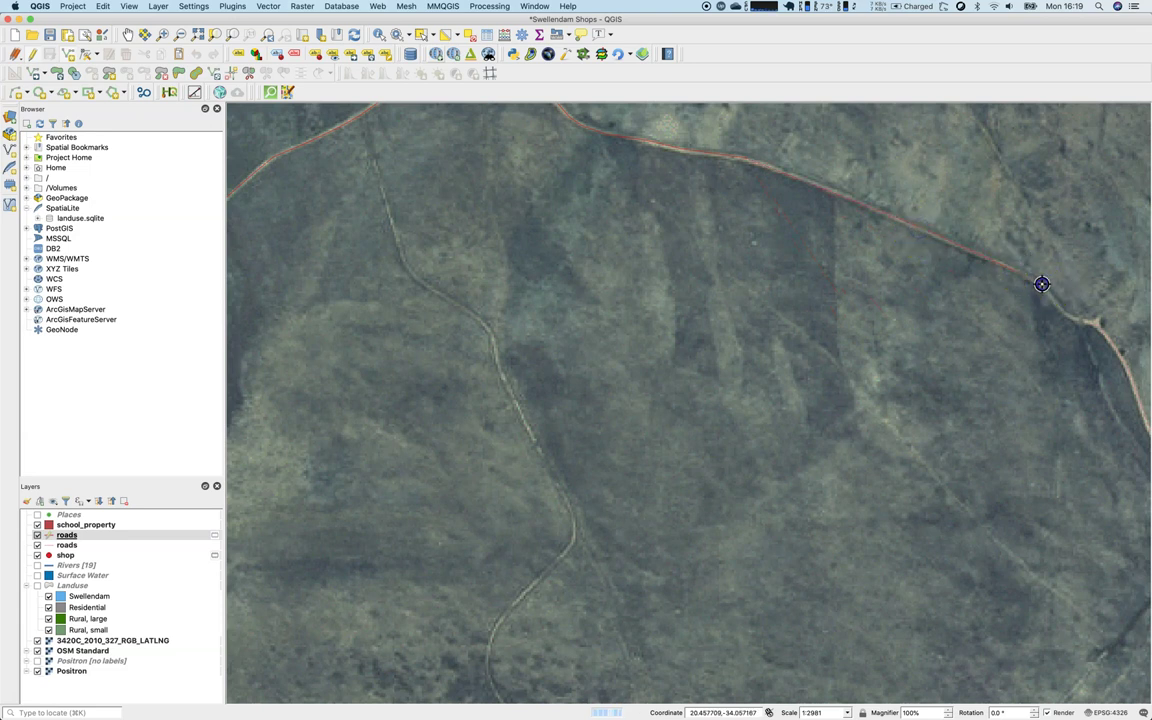
left_click(1082, 320)
left_click(1090, 322)
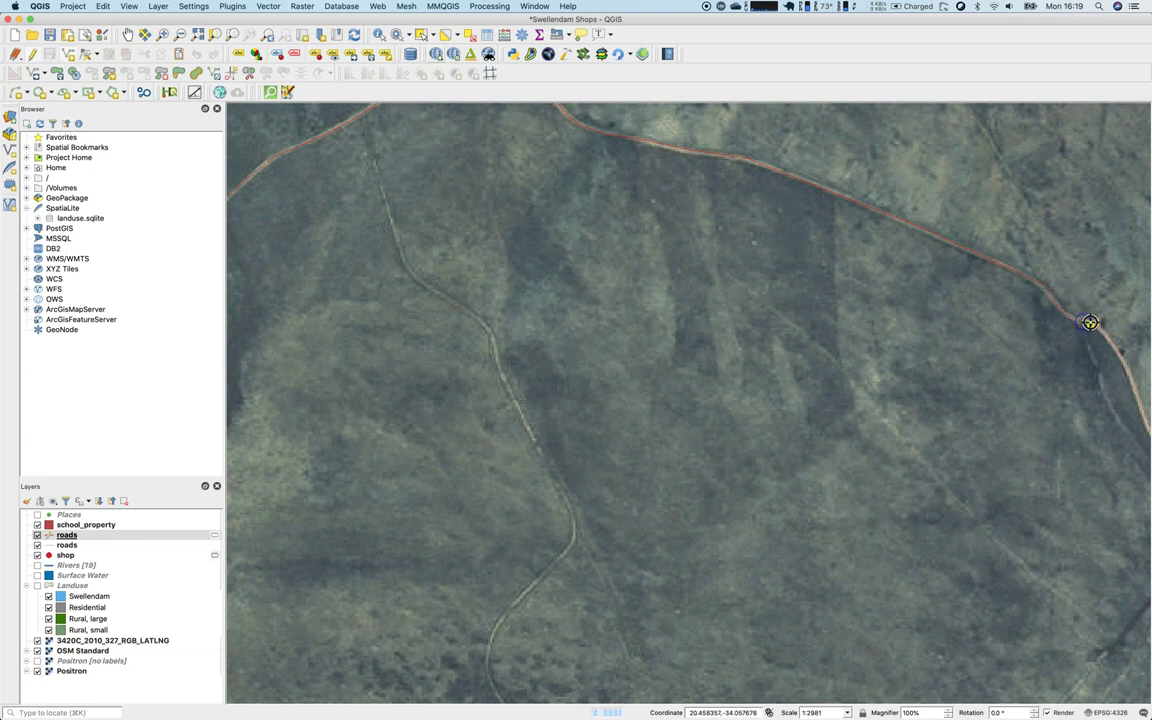
right_click(1091, 322)
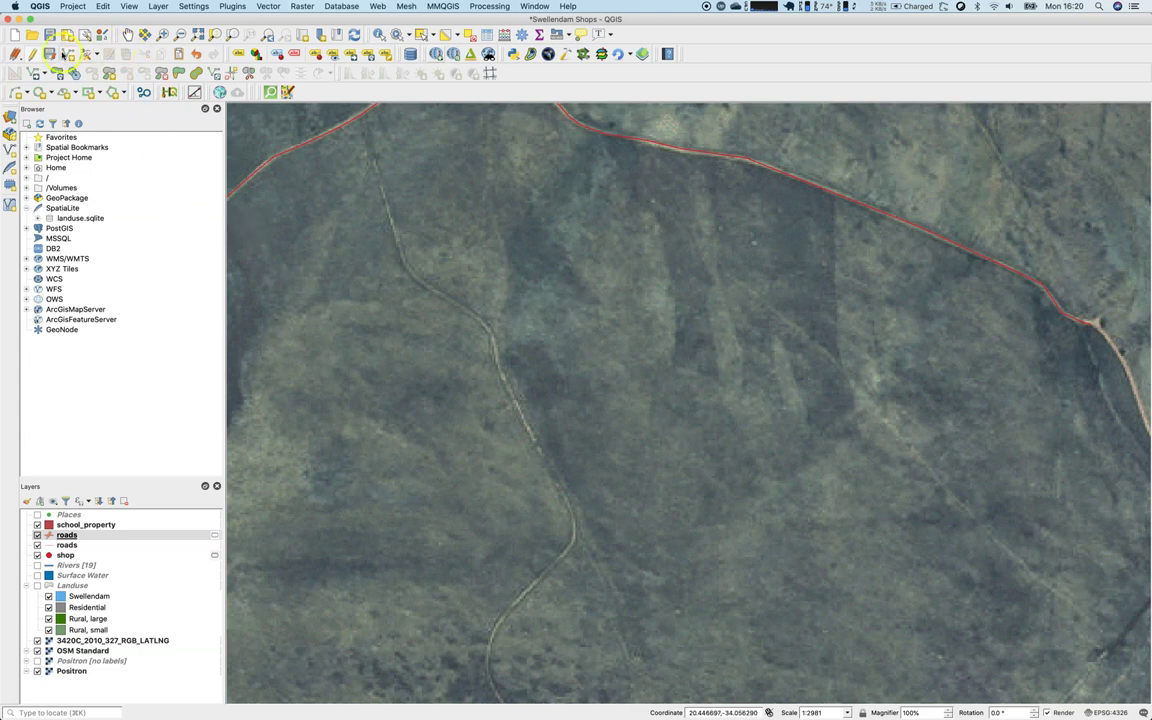
Open the temporary roads layer's attribute table and add a field ID of type Whole number (integer)
right_click(72, 535)
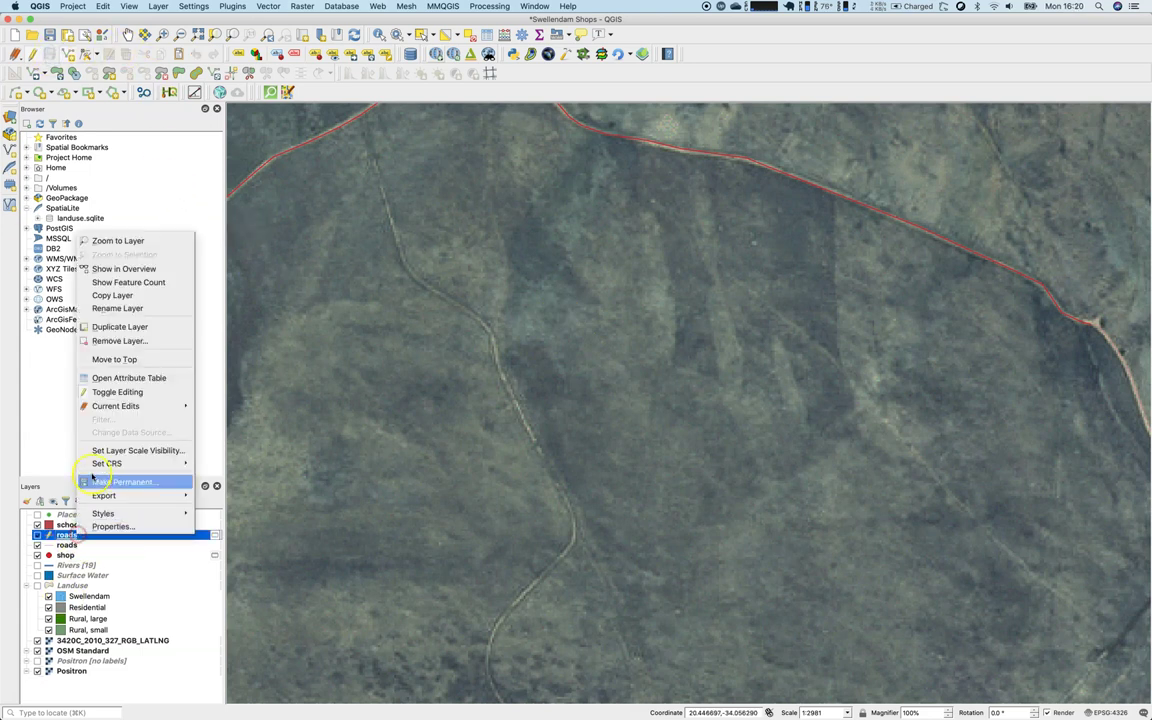
left_click(150, 378)
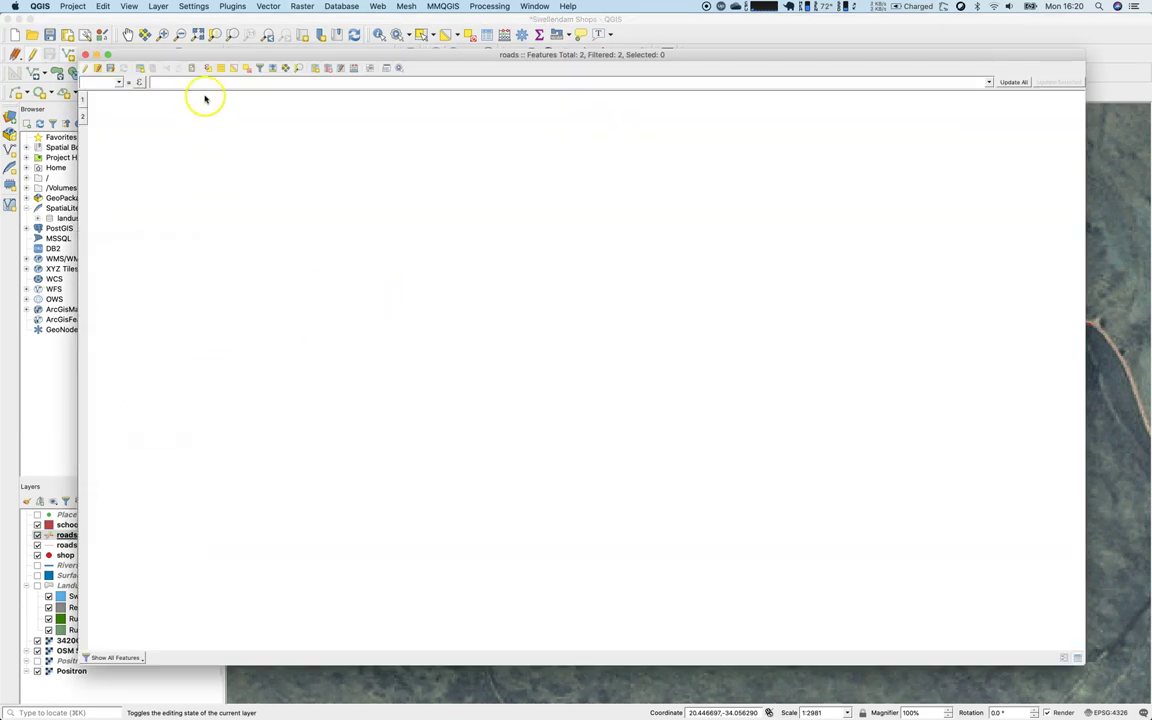
left_click(317, 70)
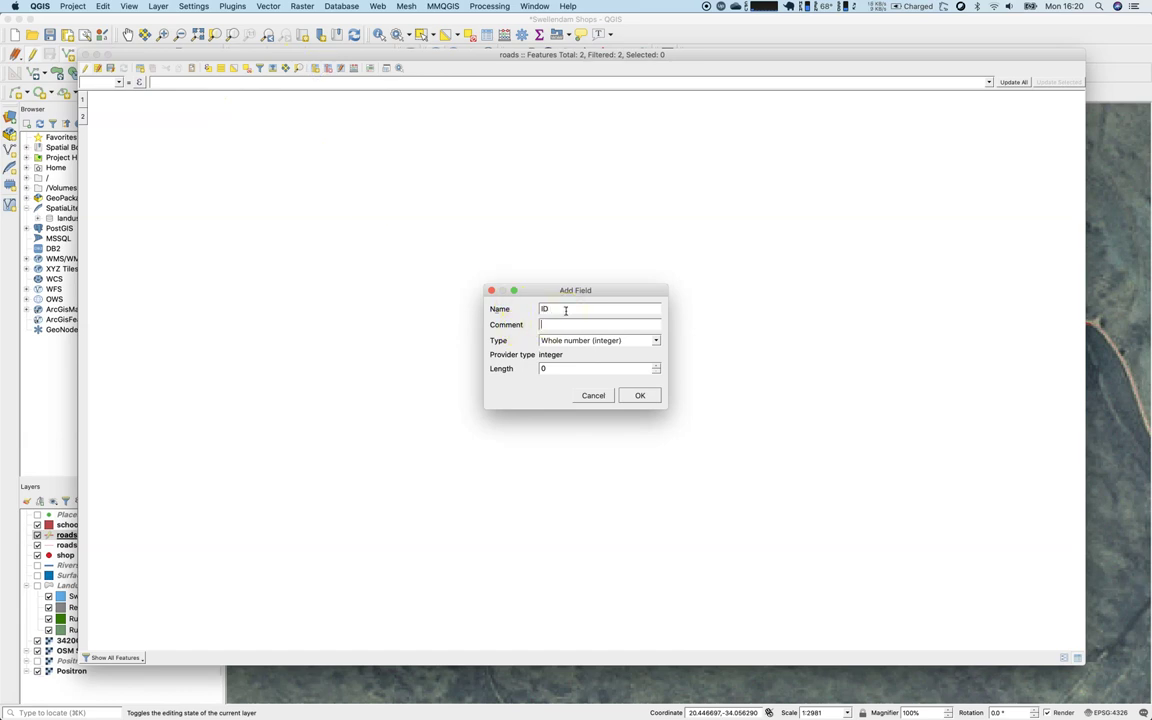
left_click(607, 340)
left_click(607, 397)
type("1")
left_click(643, 397)
Set the ID of the first road feature to 0 and of the second to 1
left_click(125, 114)
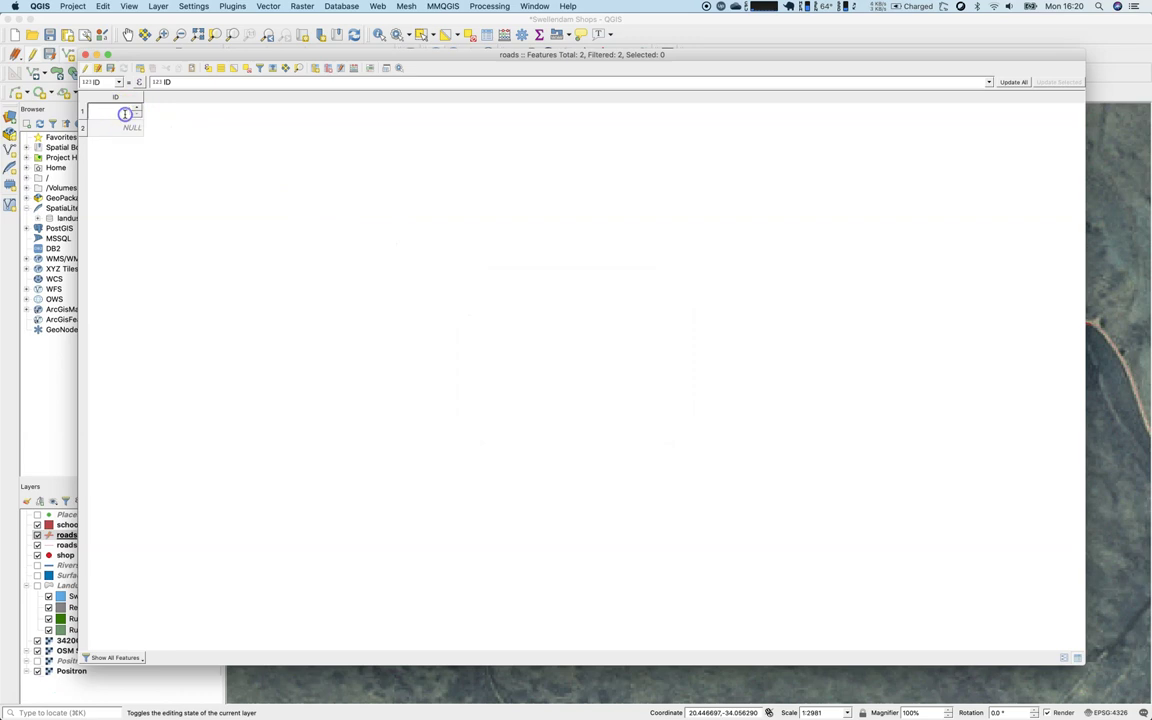
left_click(441, 28)
left_click(134, 123)
type("1")
left_click(162, 136)
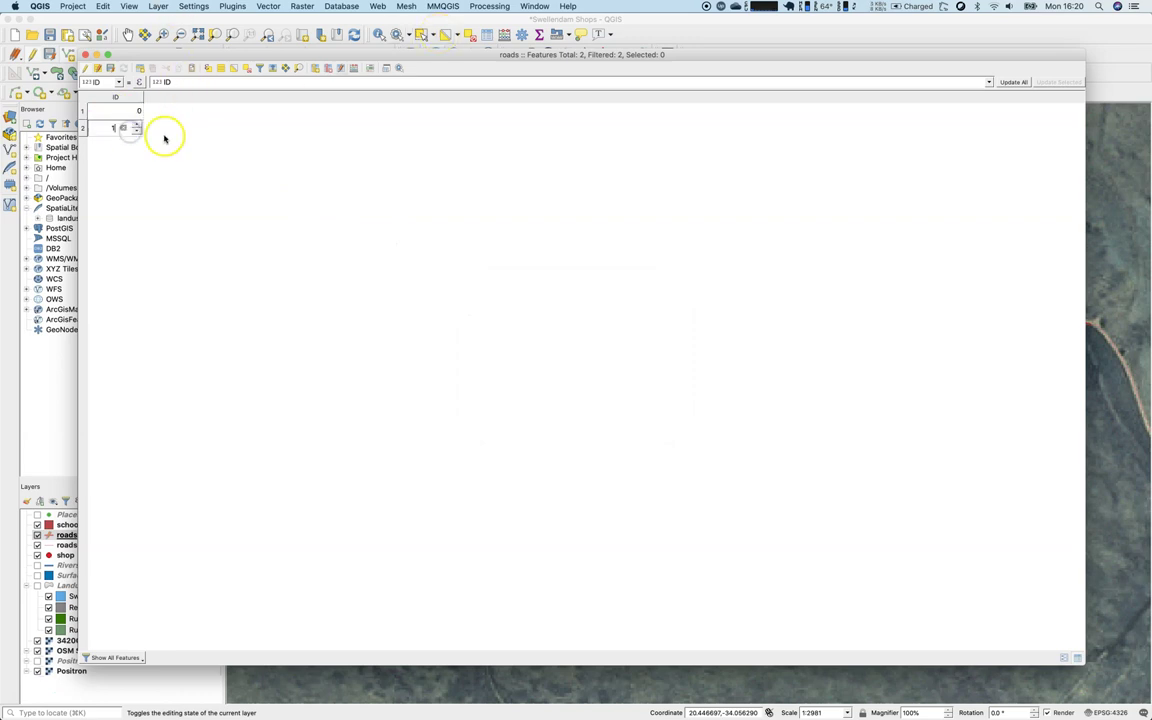
left_click(191, 84)
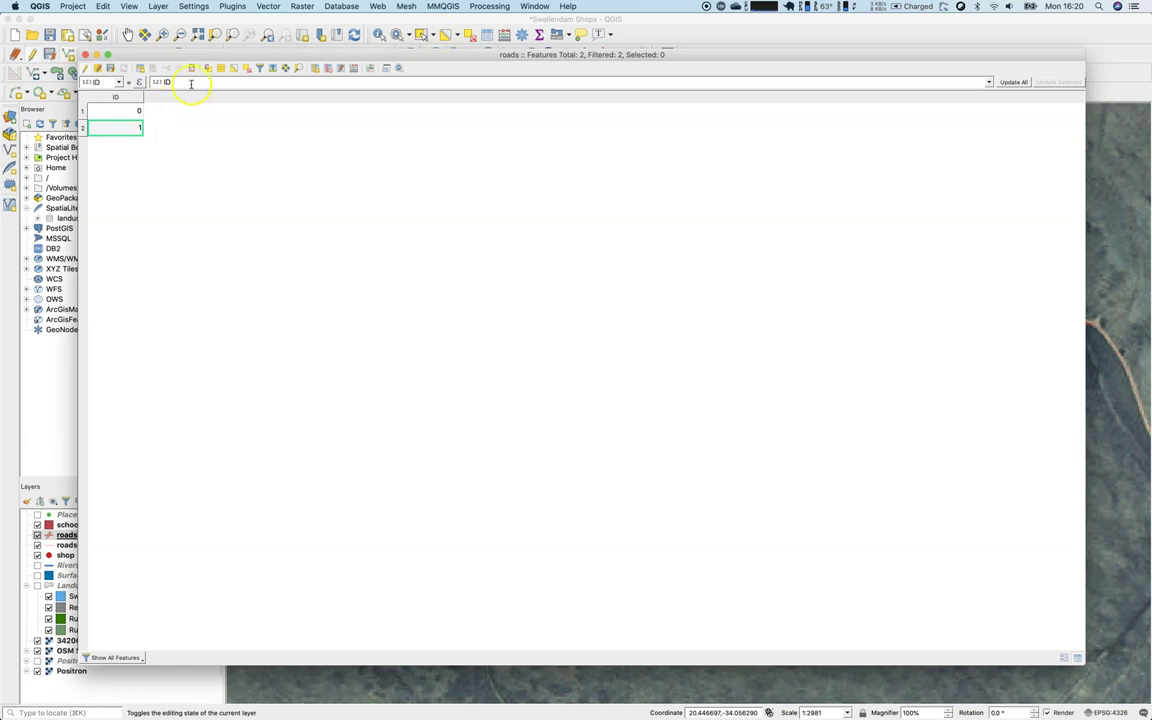
Add a field named type with the data type Text, unlimited length (text)
left_click(313, 68)
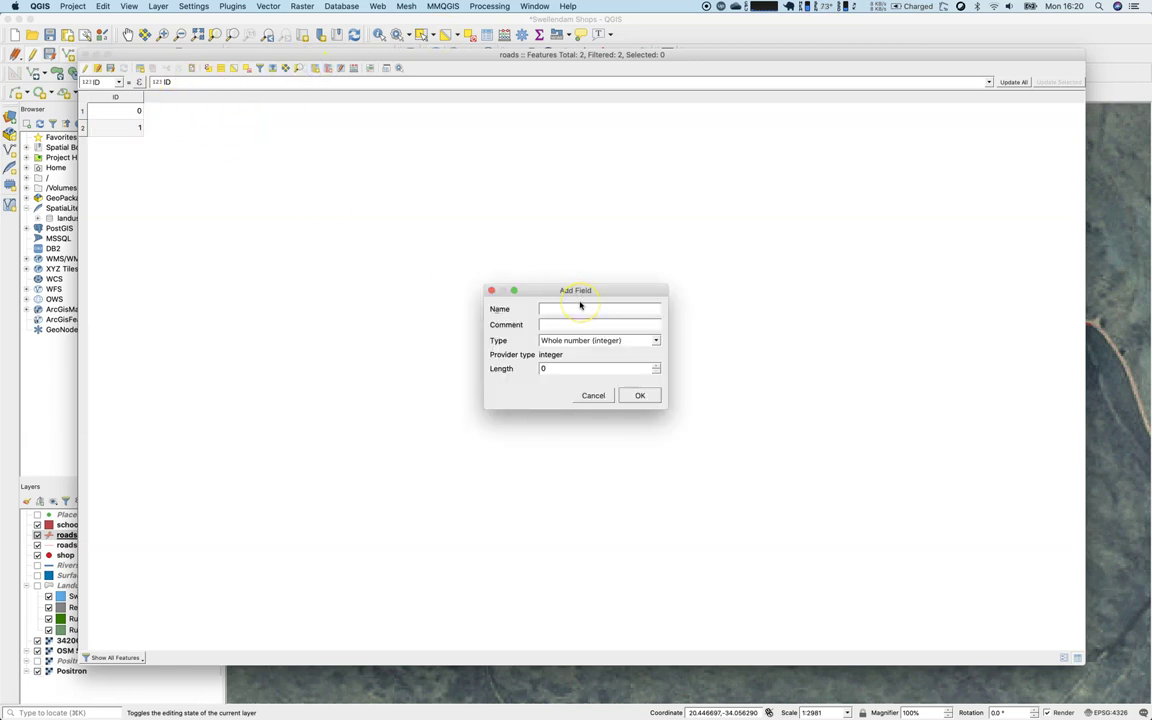
left_click(617, 342)
left_click_drag(658, 371, 656, 404)
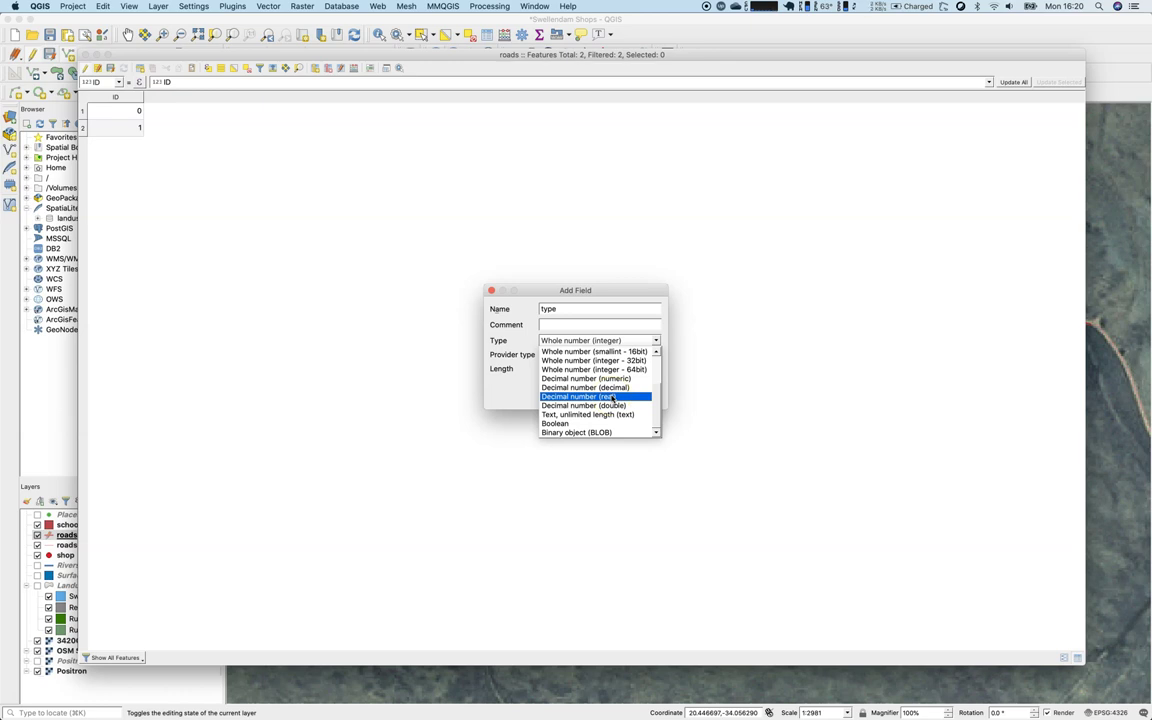
left_click(619, 415)
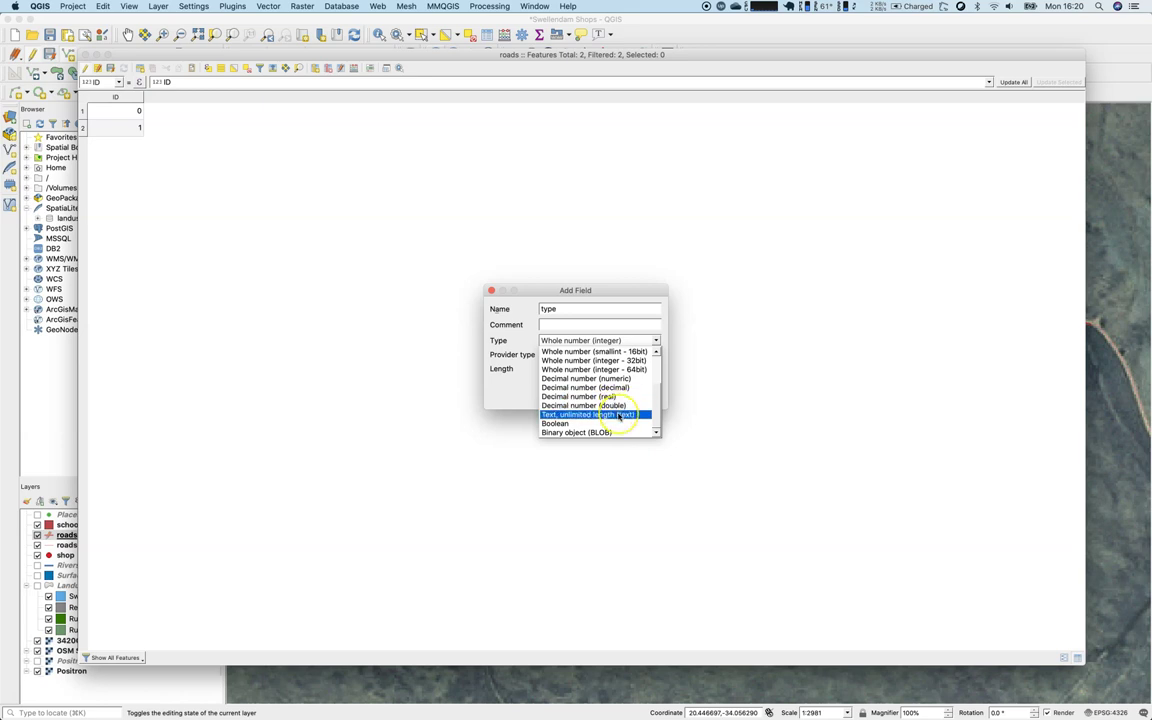
left_click(619, 415)
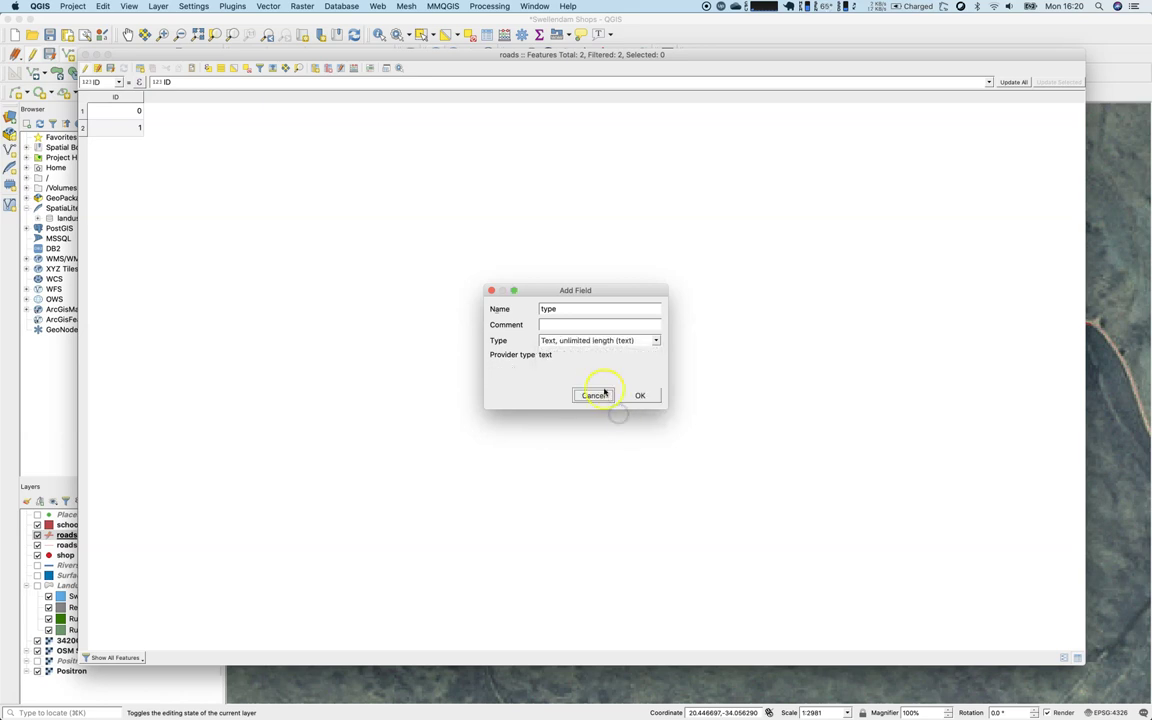
left_click(638, 395)
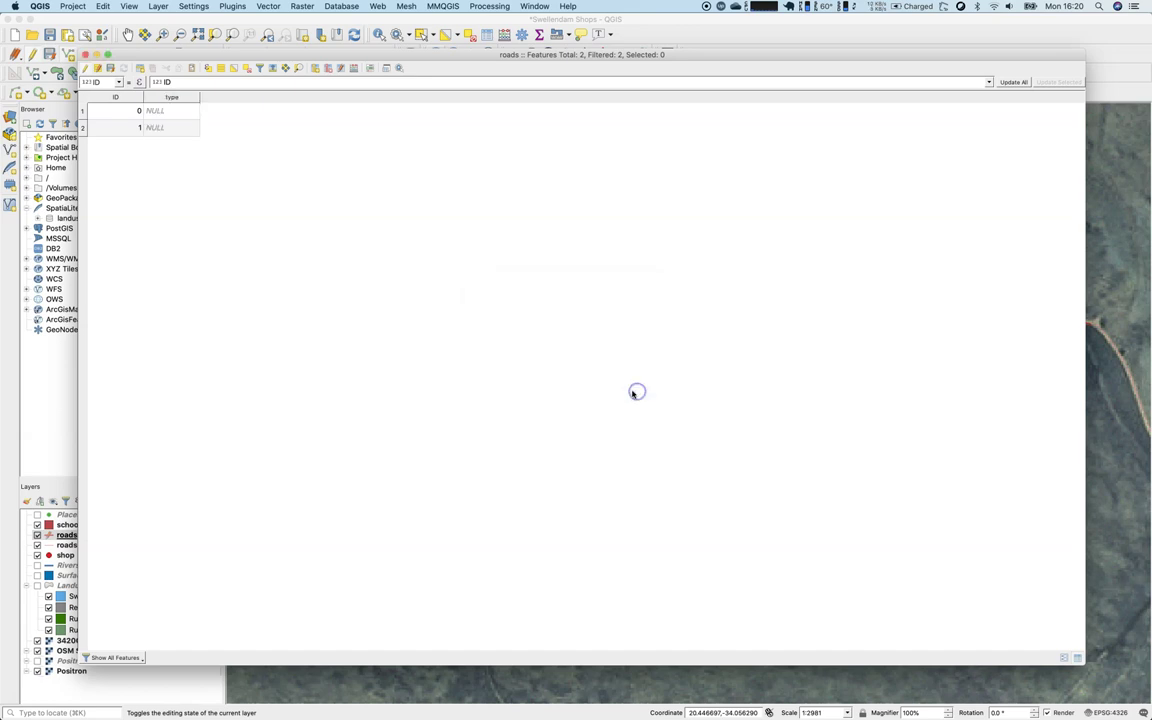
Set the type to path for the first road and track for the second, save the edits, and close the table with editing off
left_click(162, 113)
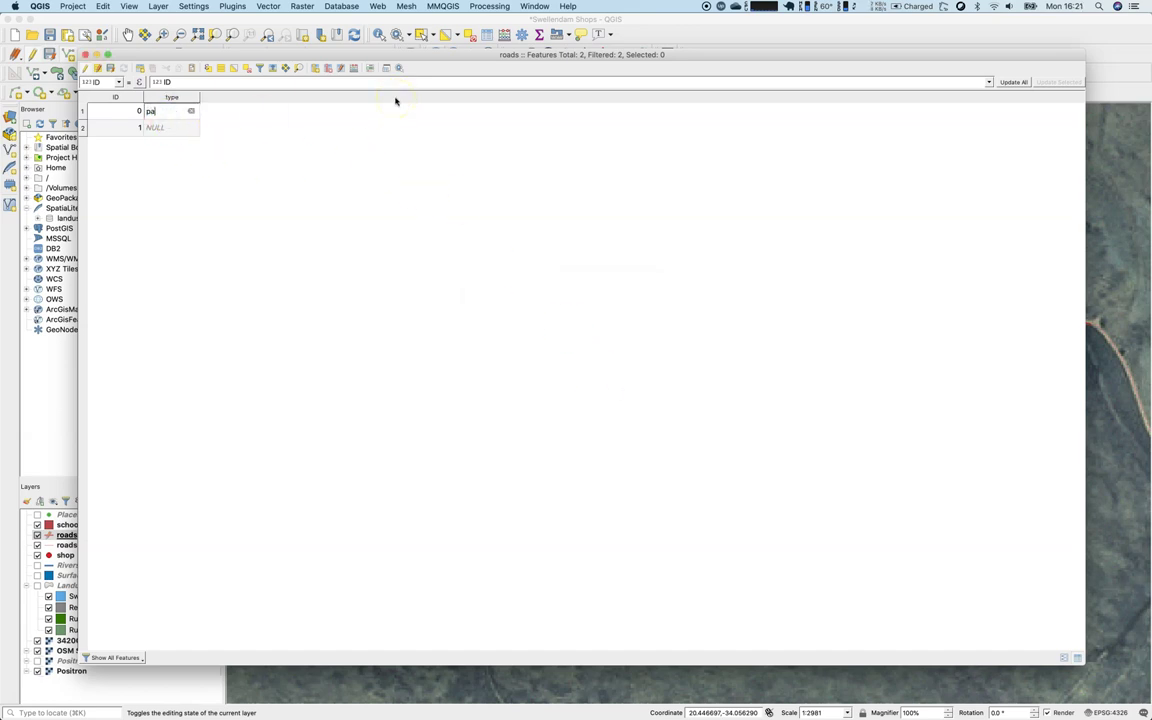
double_click(183, 126)
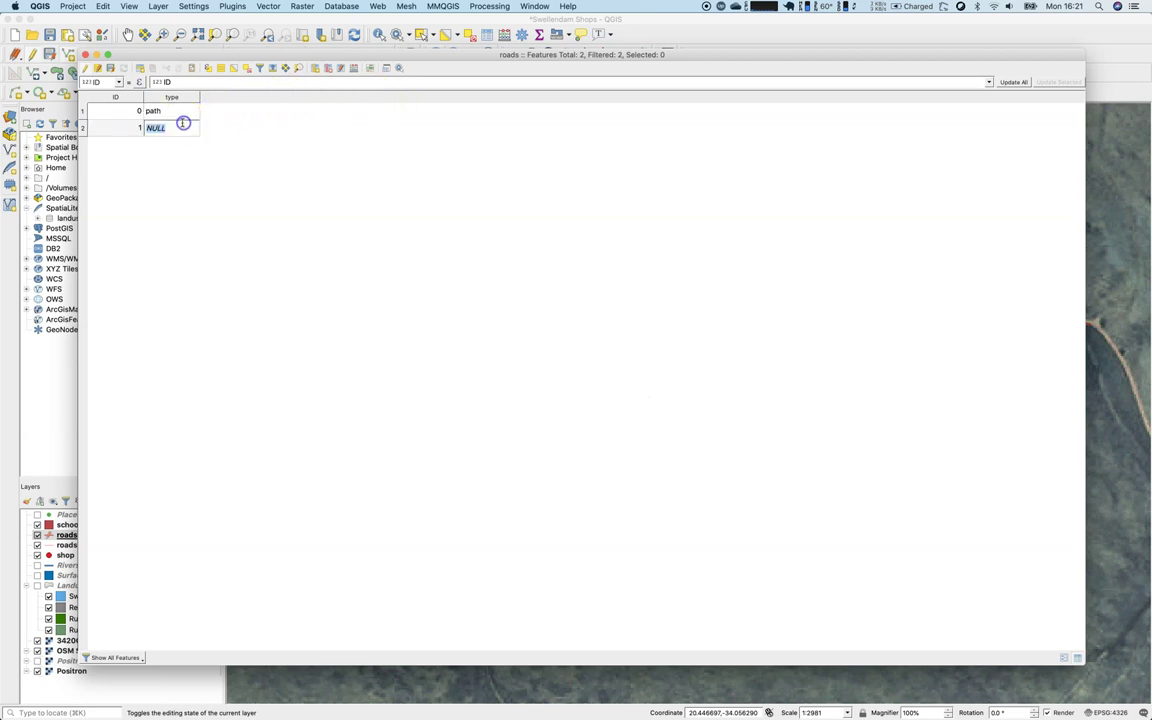
key("Return")
left_click(112, 72)
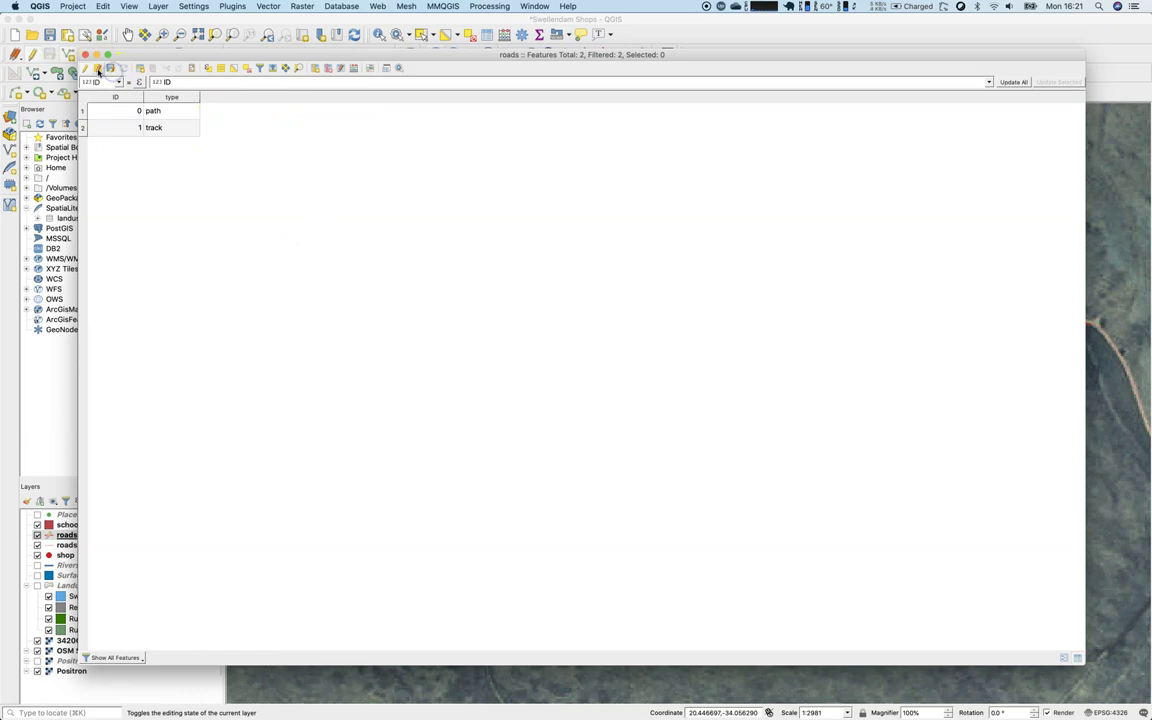
left_click(88, 68)
left_click(85, 55)
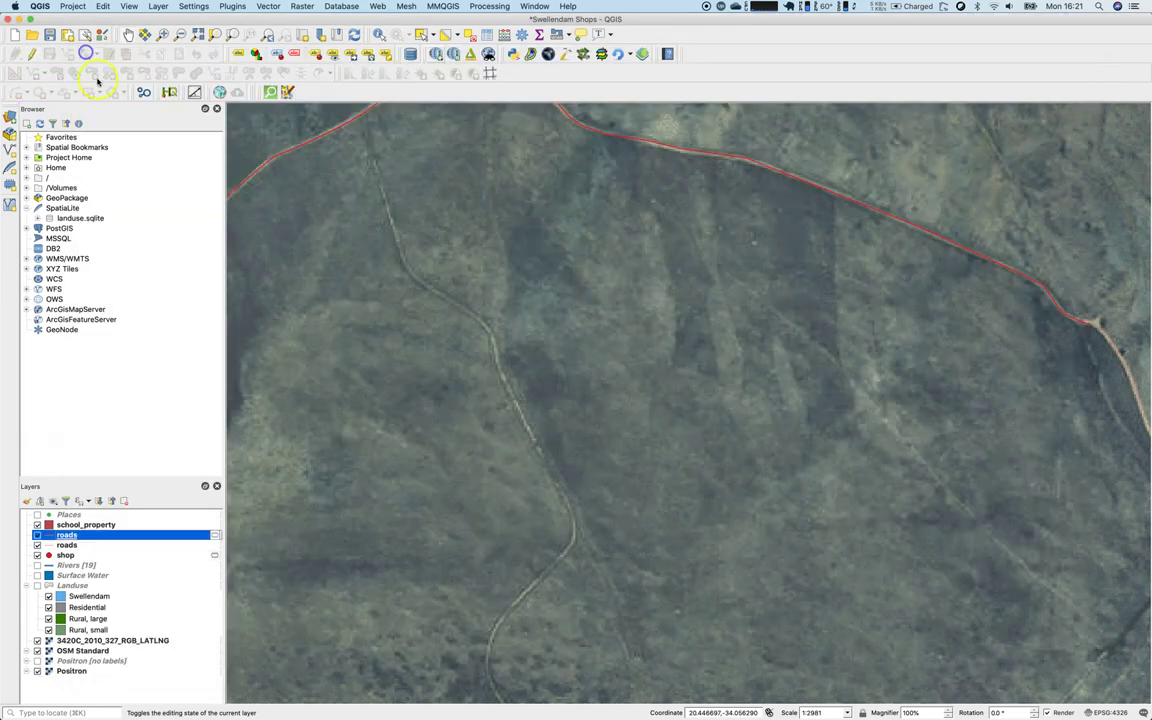
Identify both digitized road lines on the map to check their attributes, closing each attribute form without changes
scroll(545, 234, "down", 2)
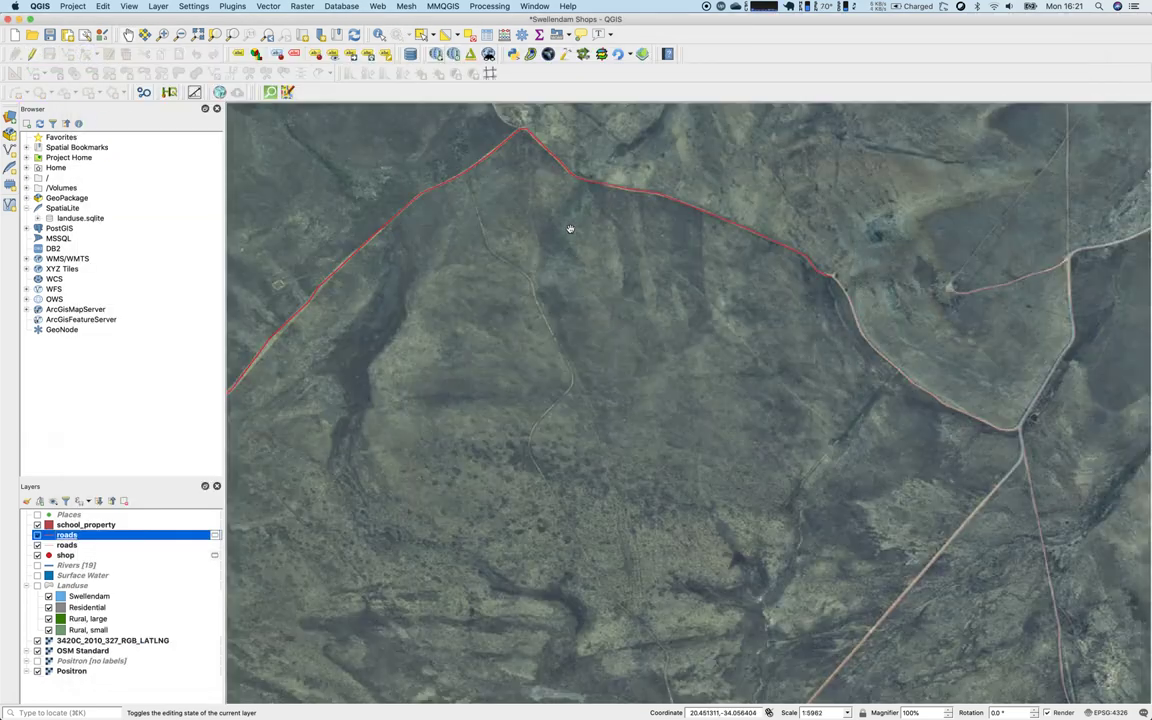
left_click_drag(500, 271, 658, 399)
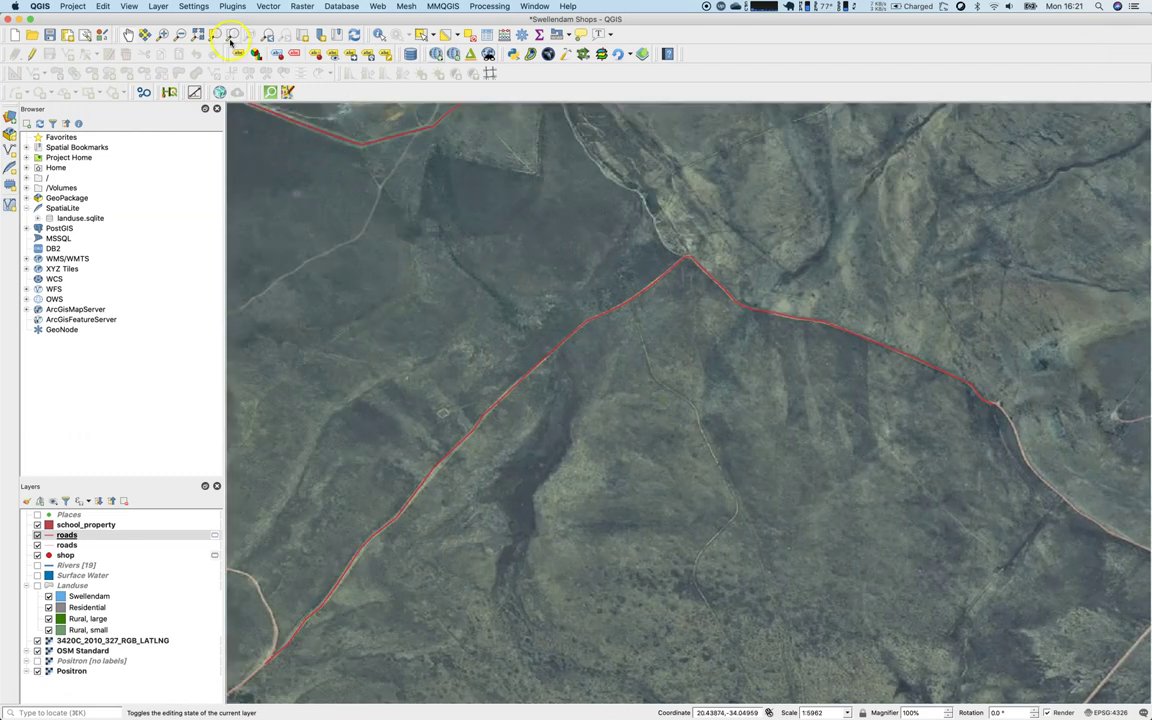
left_click(380, 37)
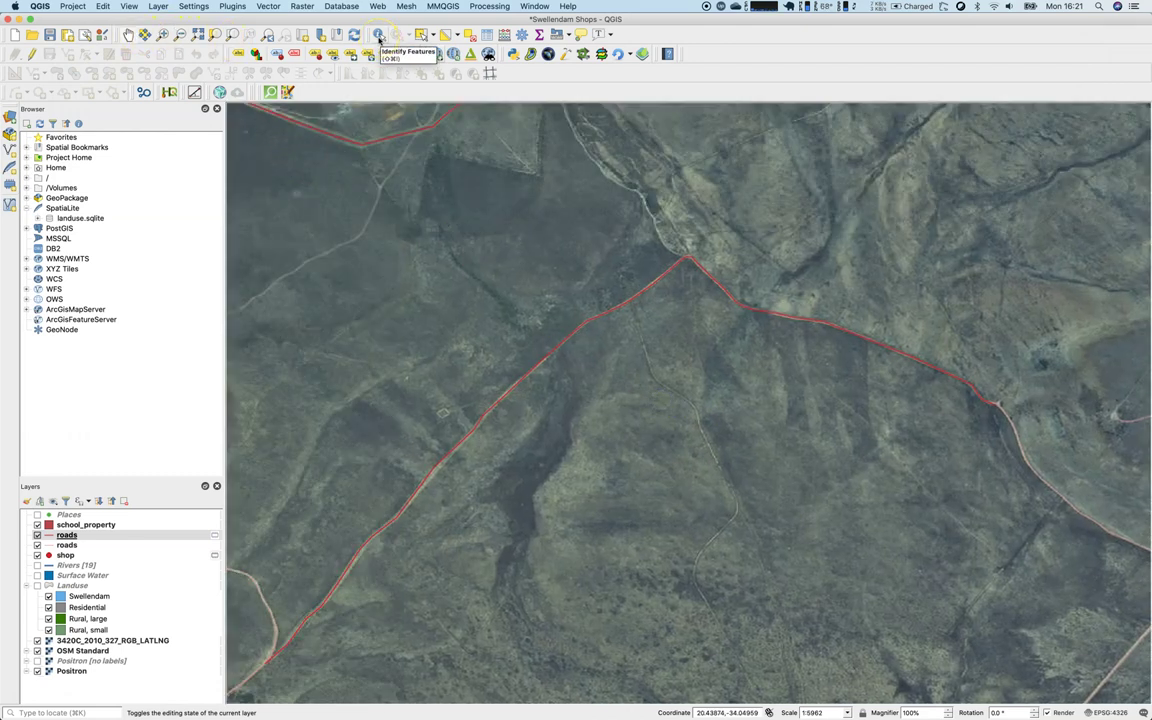
left_click(537, 367)
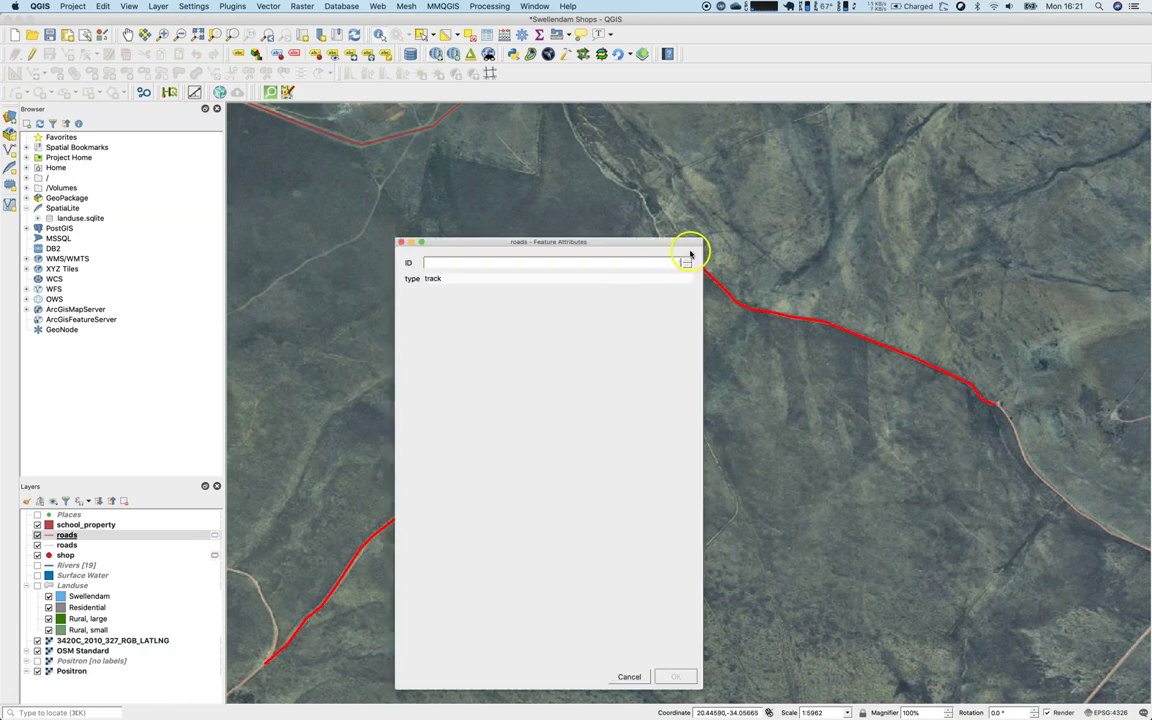
left_click(629, 677)
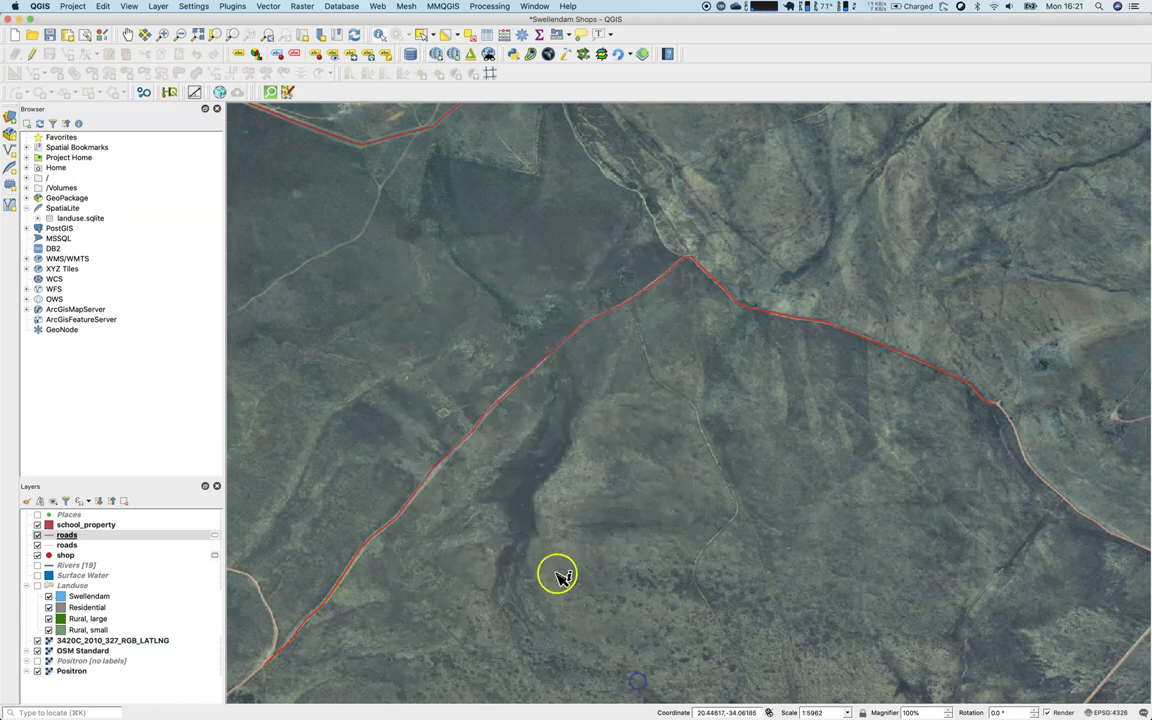
left_click(332, 135)
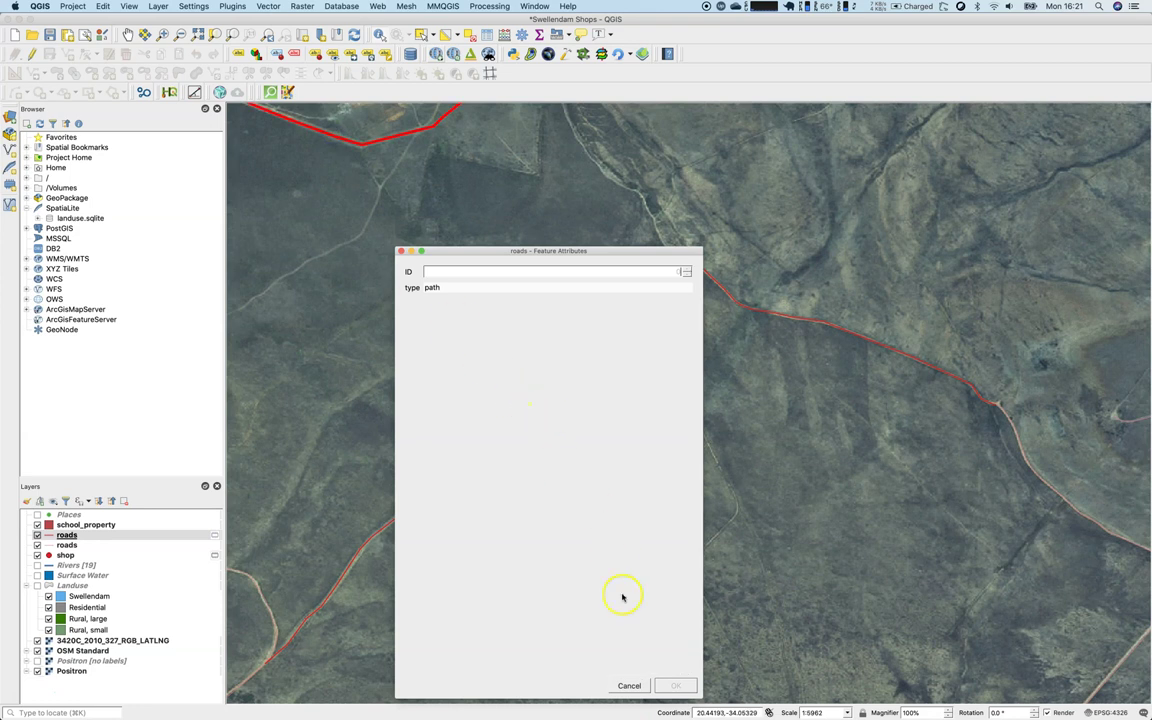
left_click(630, 684)
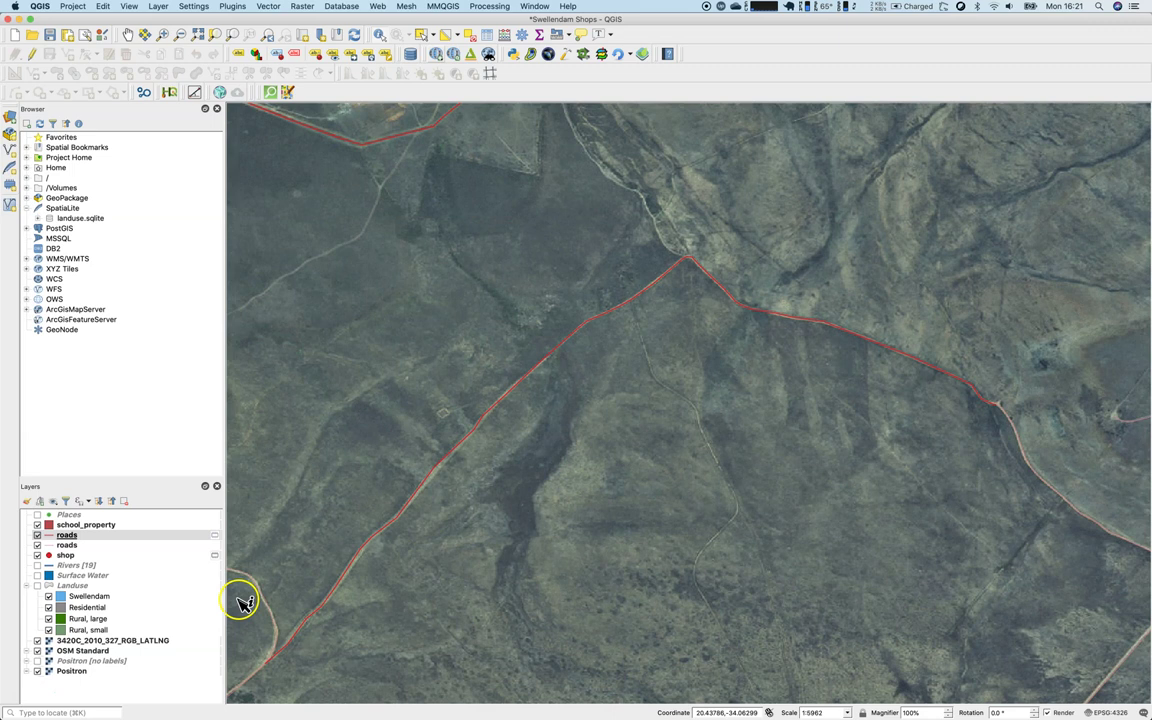
Save the temporary roads scratch layer permanently as the ESRI Shapefile roads.shp in the own_data folder with UTF-8 encoding
mouse_move(215, 537)
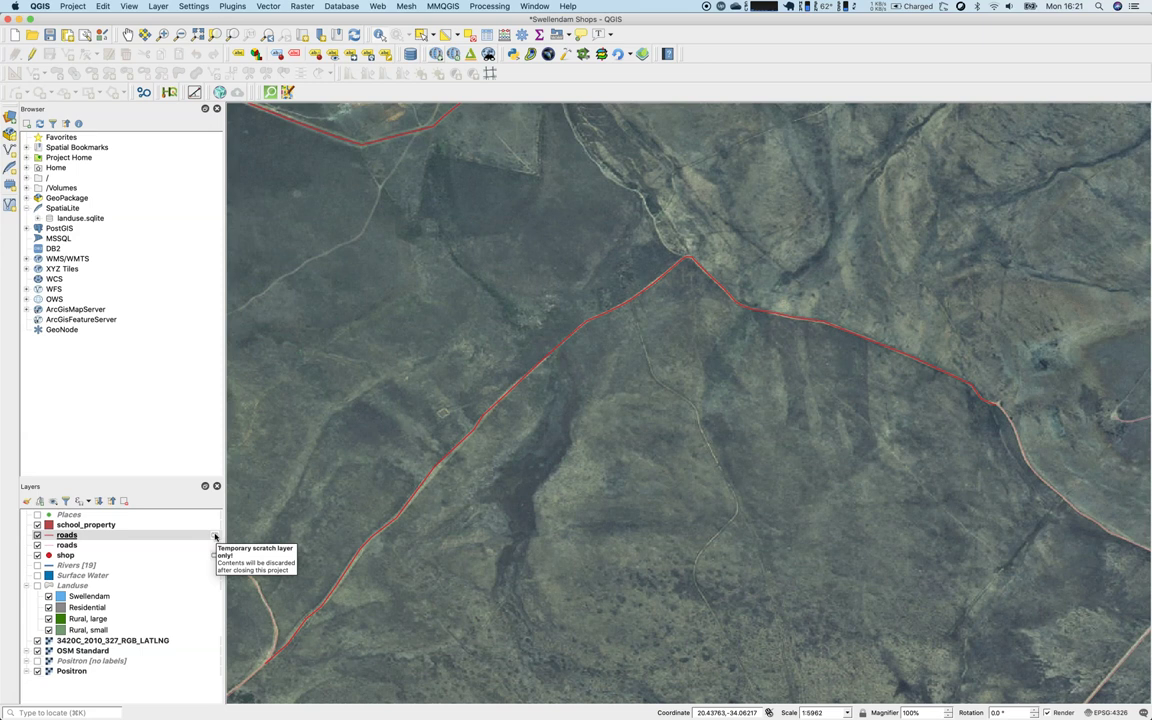
left_click(215, 537)
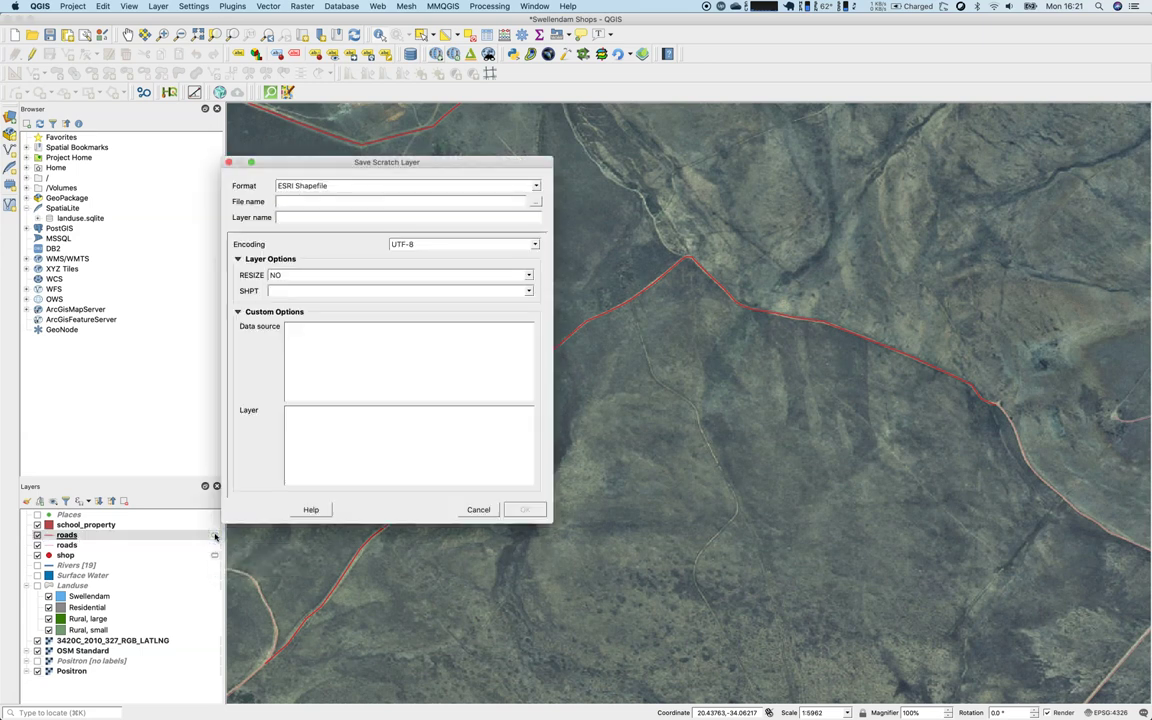
left_click_drag(354, 161, 482, 160)
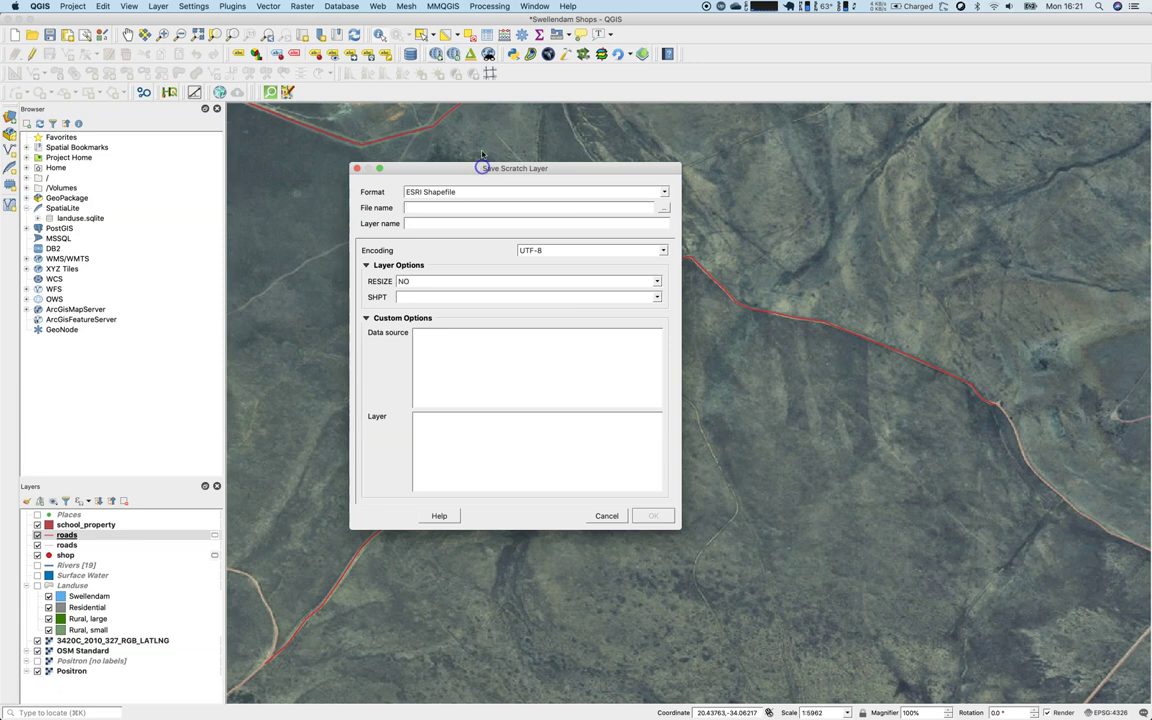
left_click(665, 192)
left_click(597, 213)
left_click(664, 208)
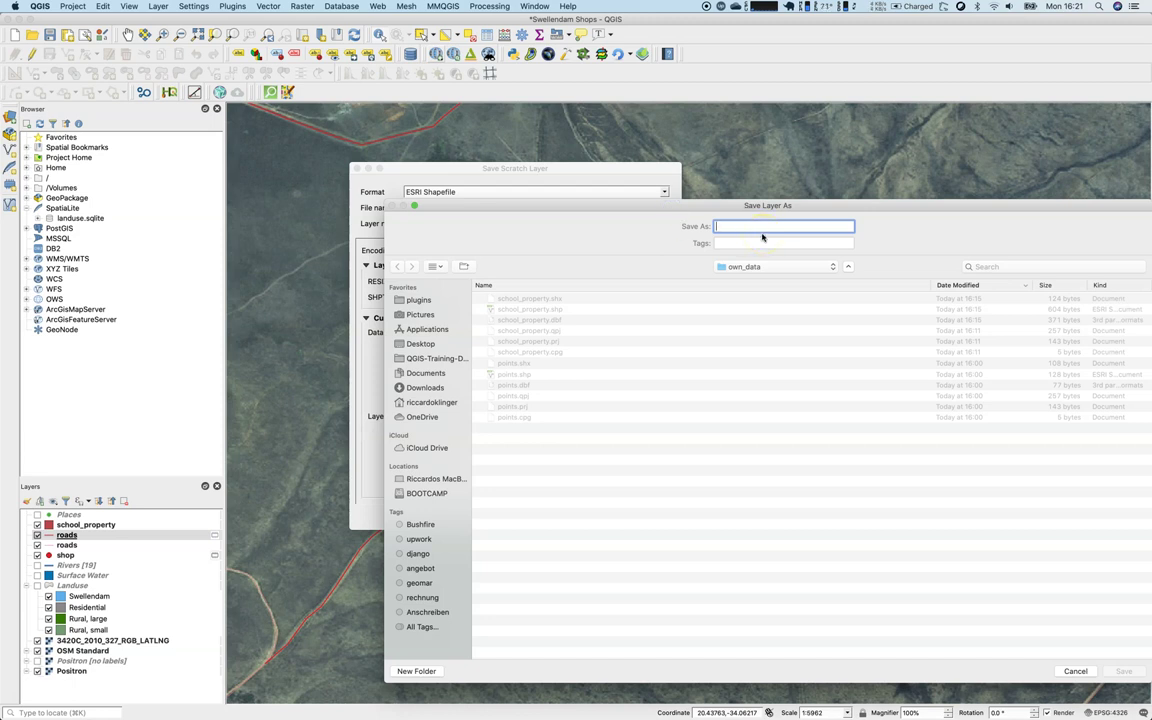
type("roads")
key("Return")
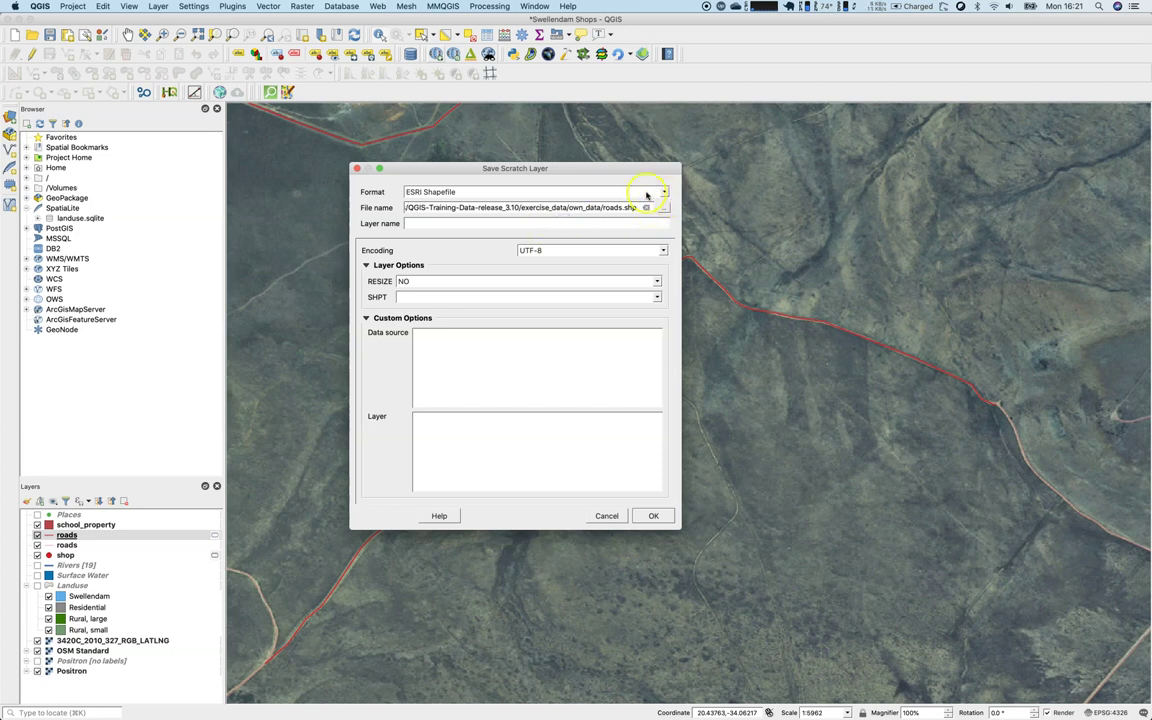
left_click(457, 226)
left_click(378, 411)
left_click(658, 515)
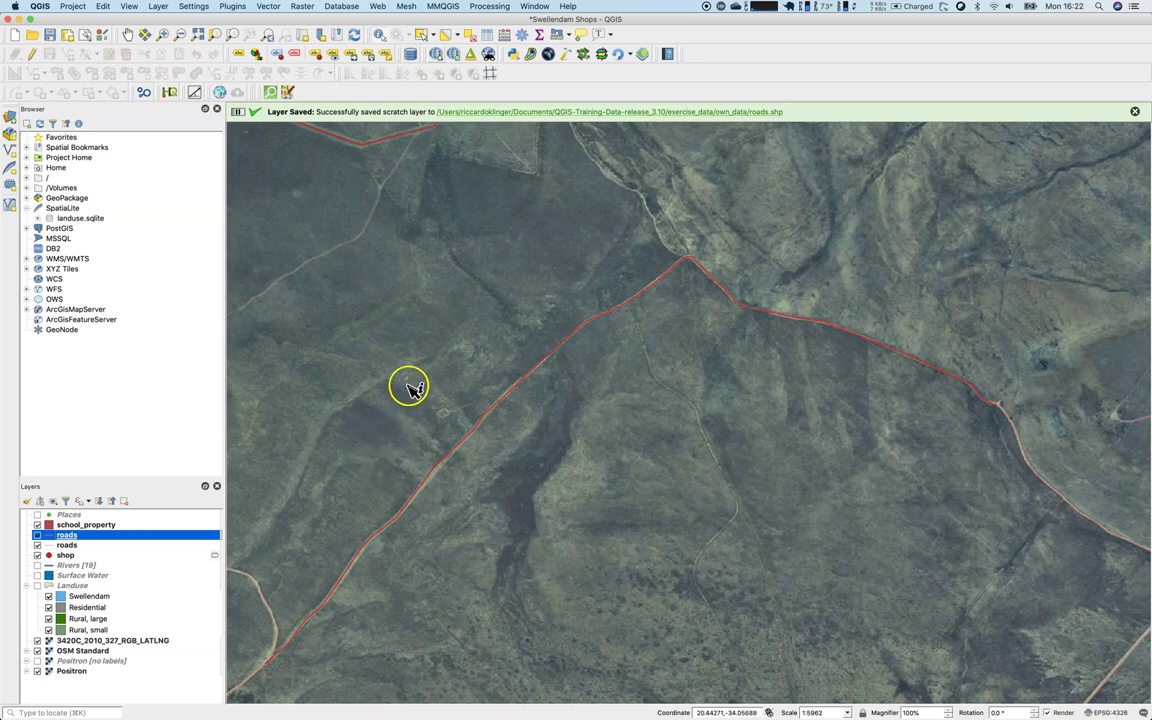
Examine the saved roads layer's source information, including its path, storage format, CRS and fields, and close the properties without changes
right_click(70, 538)
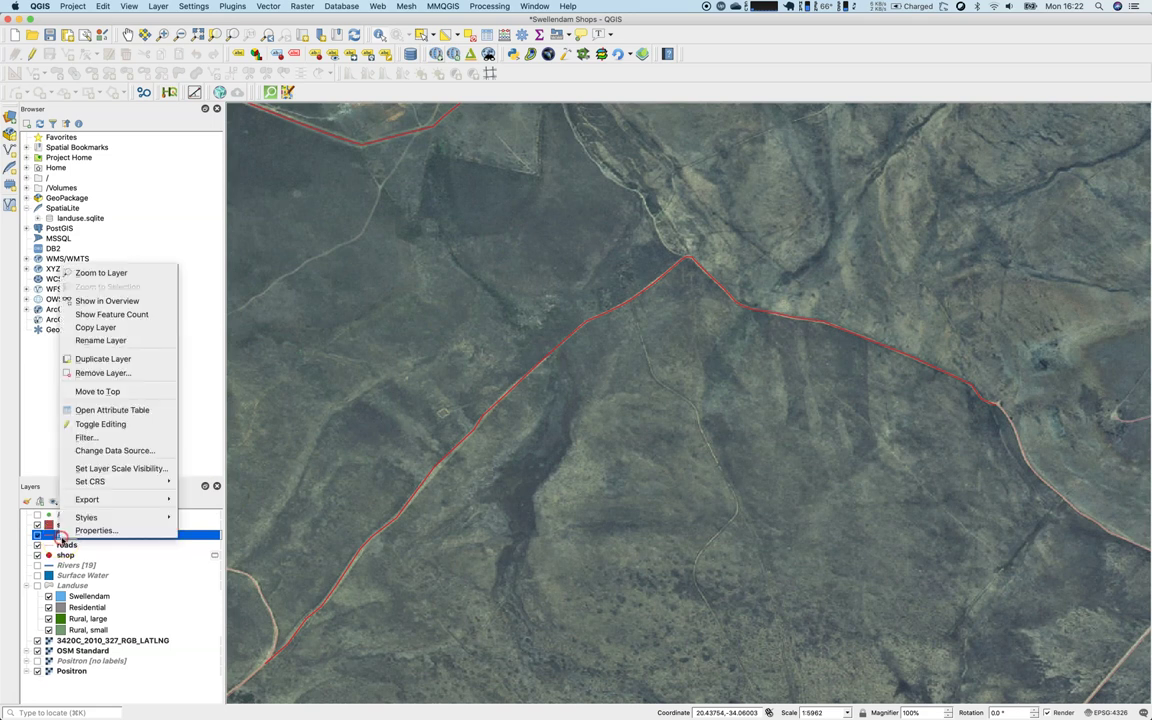
left_click(97, 528)
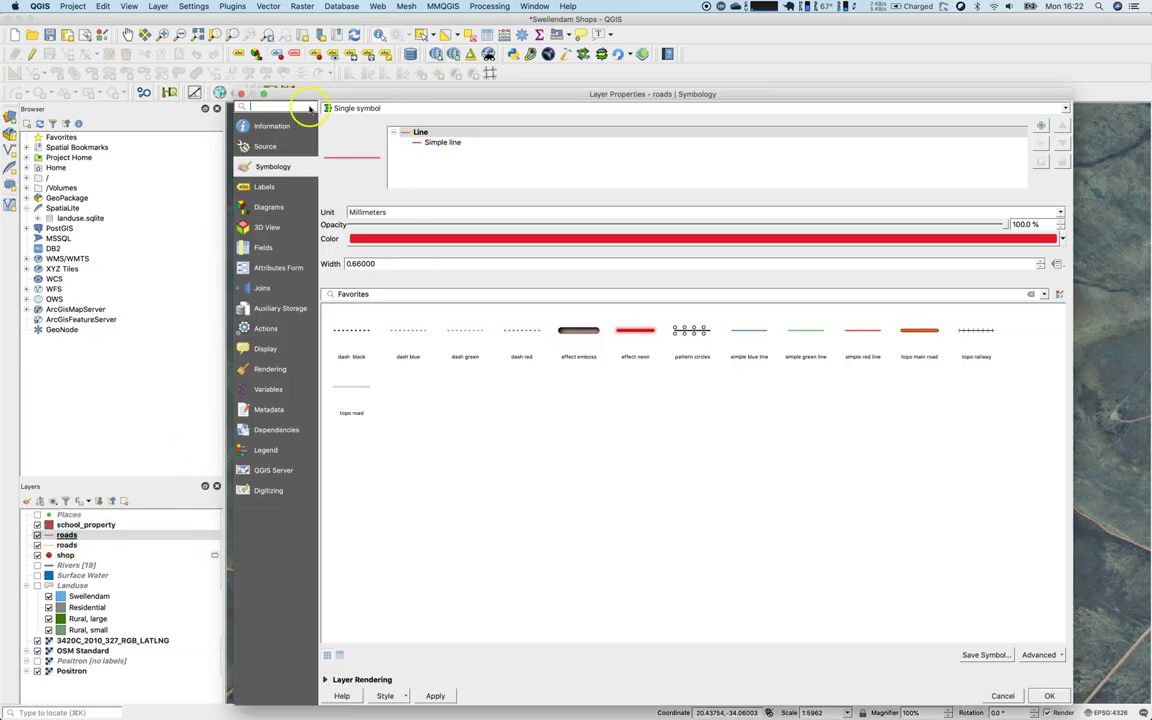
left_click(272, 126)
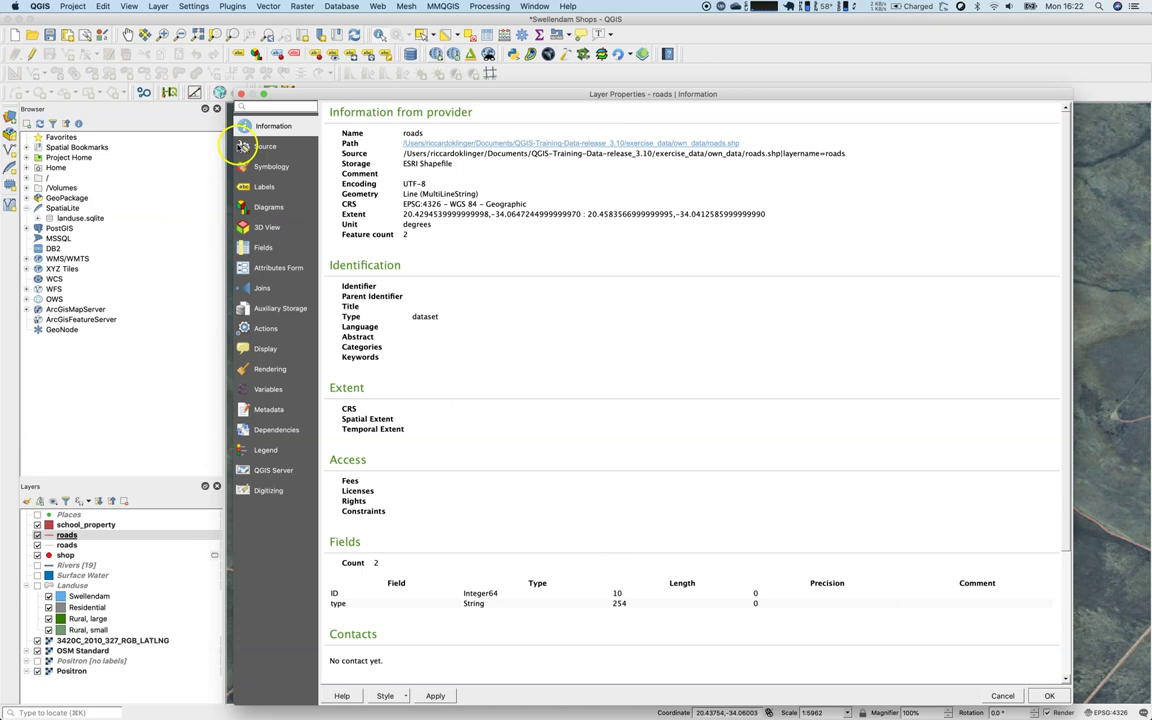
left_click(241, 93)
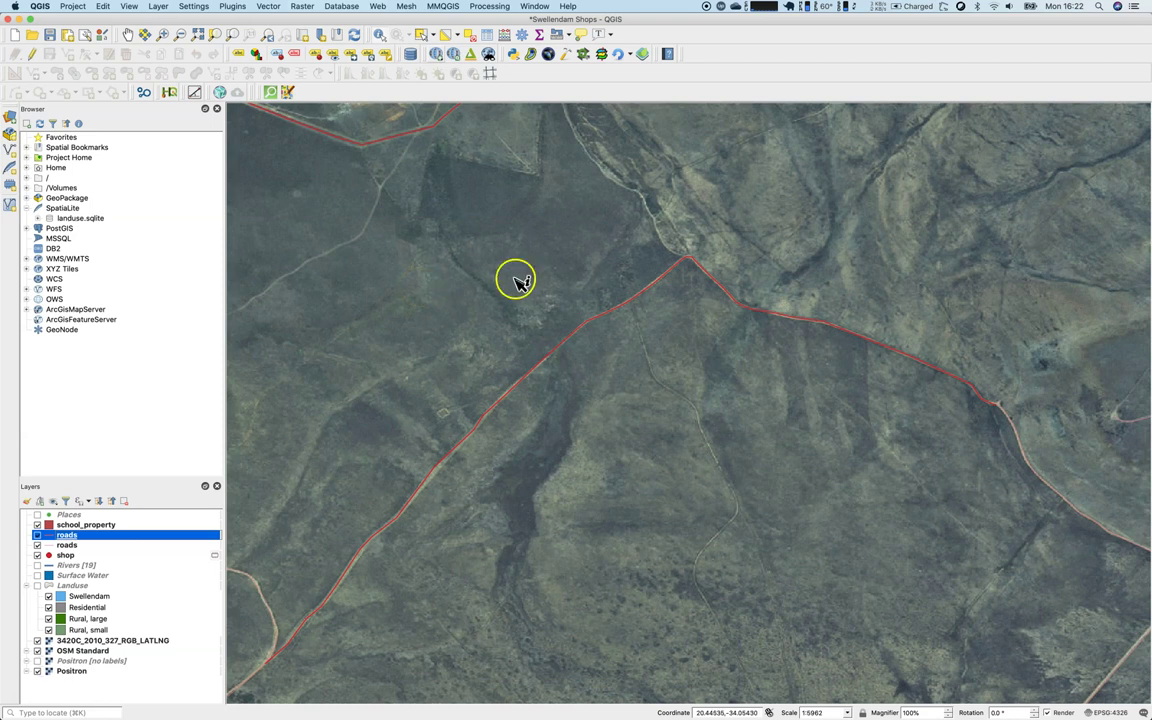
scroll(527, 320, "down", 1)
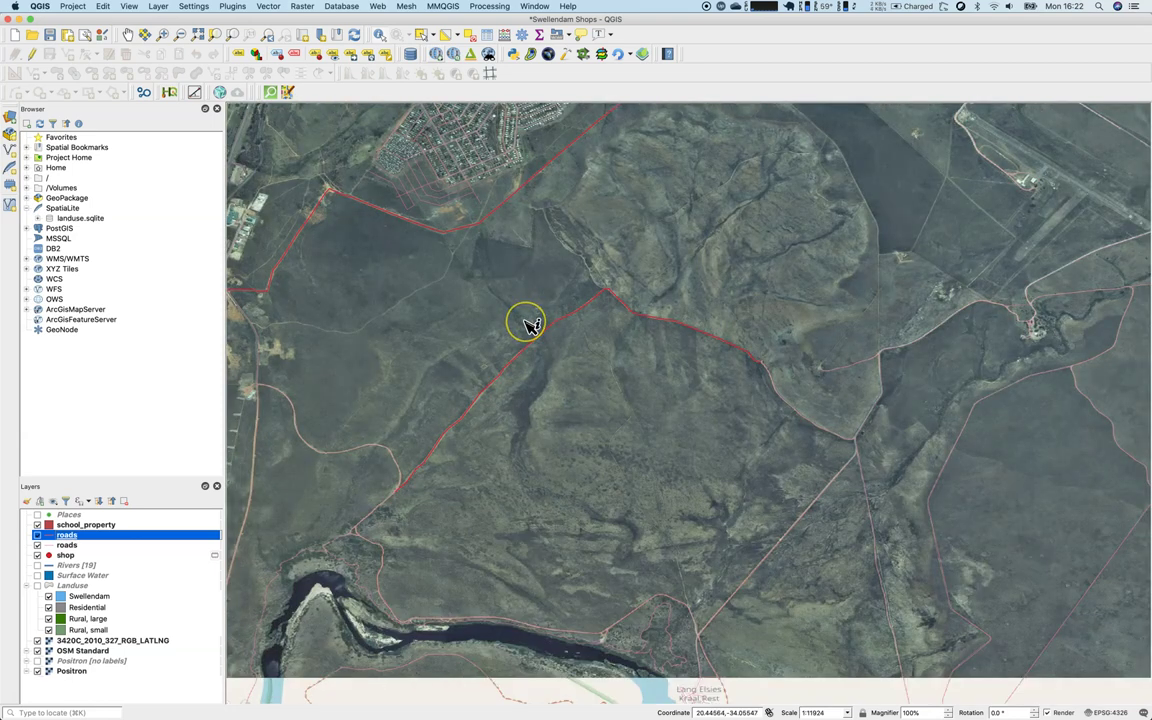
left_click(521, 324)
left_click(524, 318)
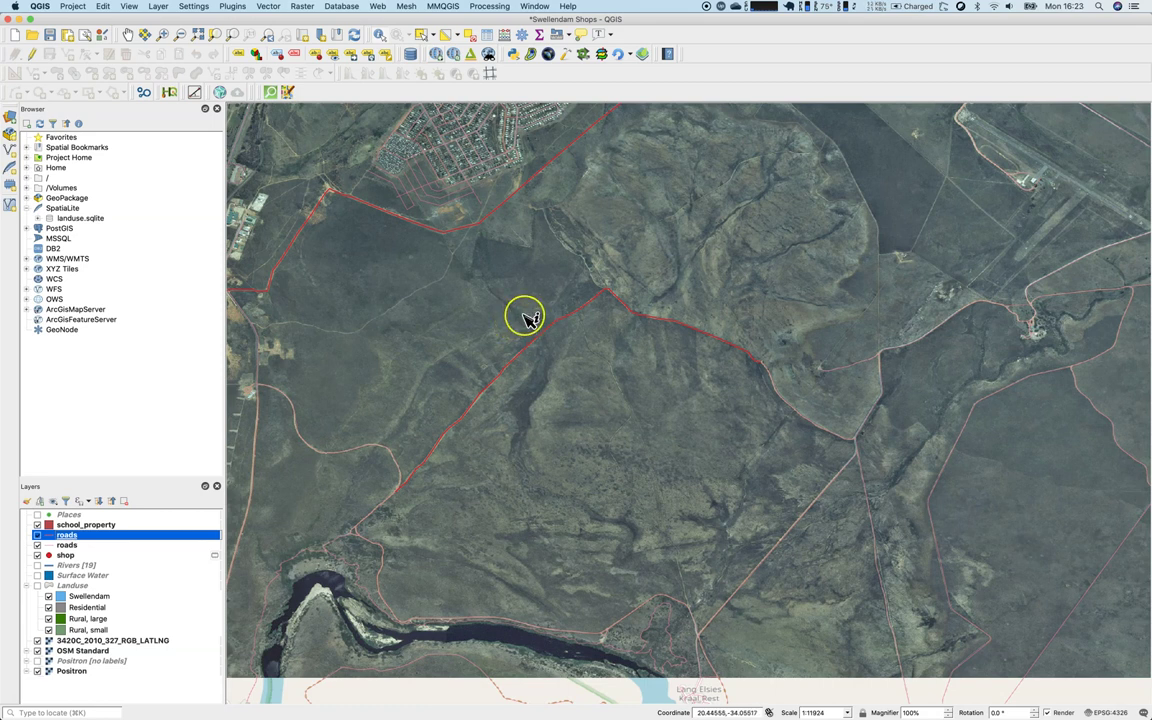